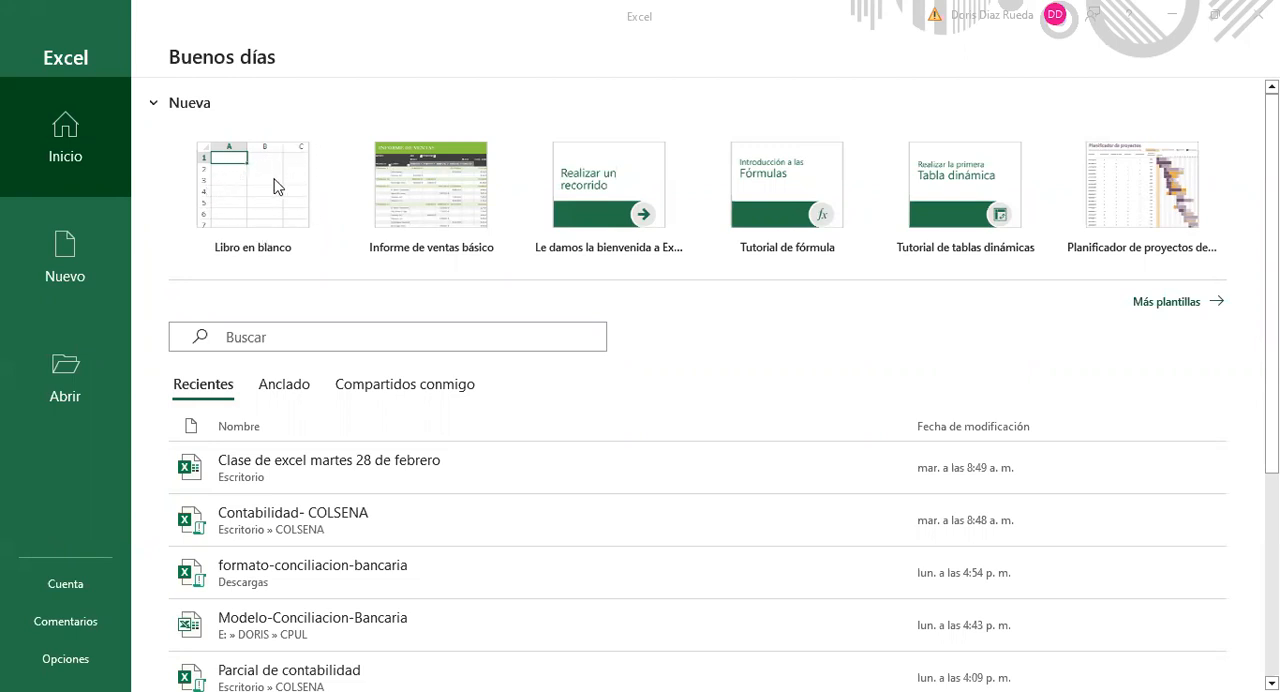
Step: Create a new blank workbook from the Libro en blanco template
{"action": "left_click", "coordinate": [263, 200]}
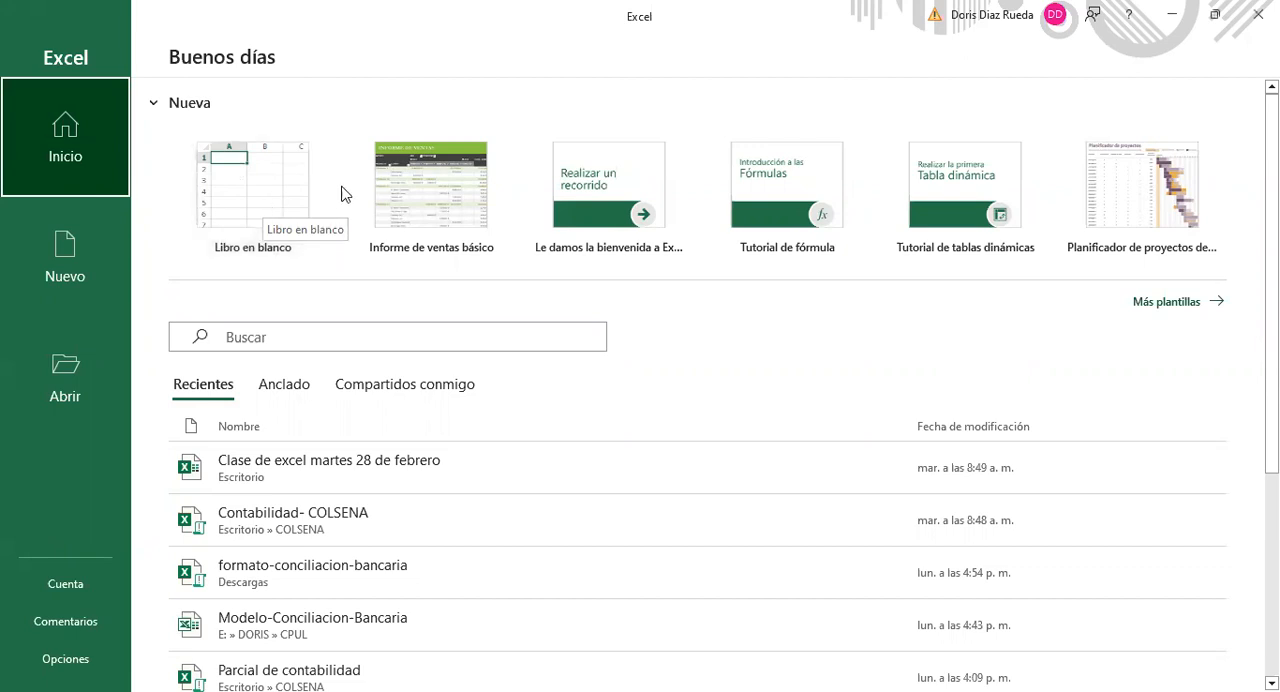
{"action": "left_click", "coordinate": [248, 185]}
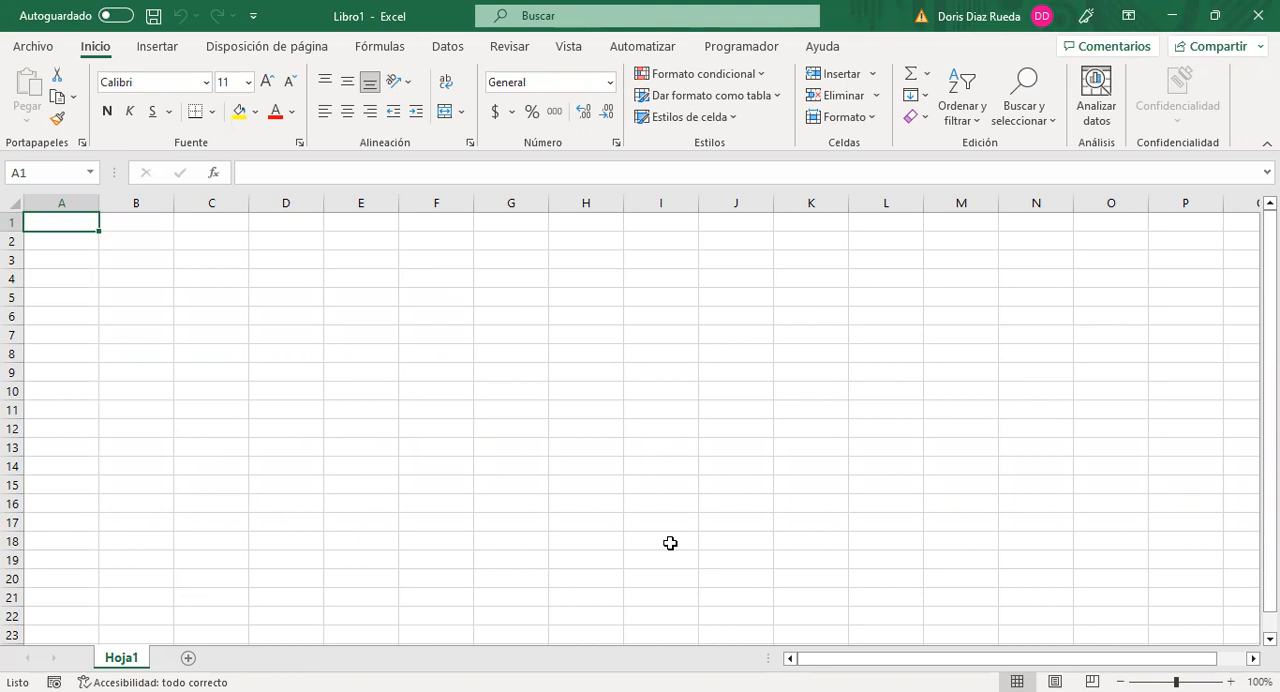
Step: Draw annotation rectangles around the row of ribbon tab names and the Fuente, Alineación and Número groups
{"action": "key", "text": "ctrl+shift+3"}
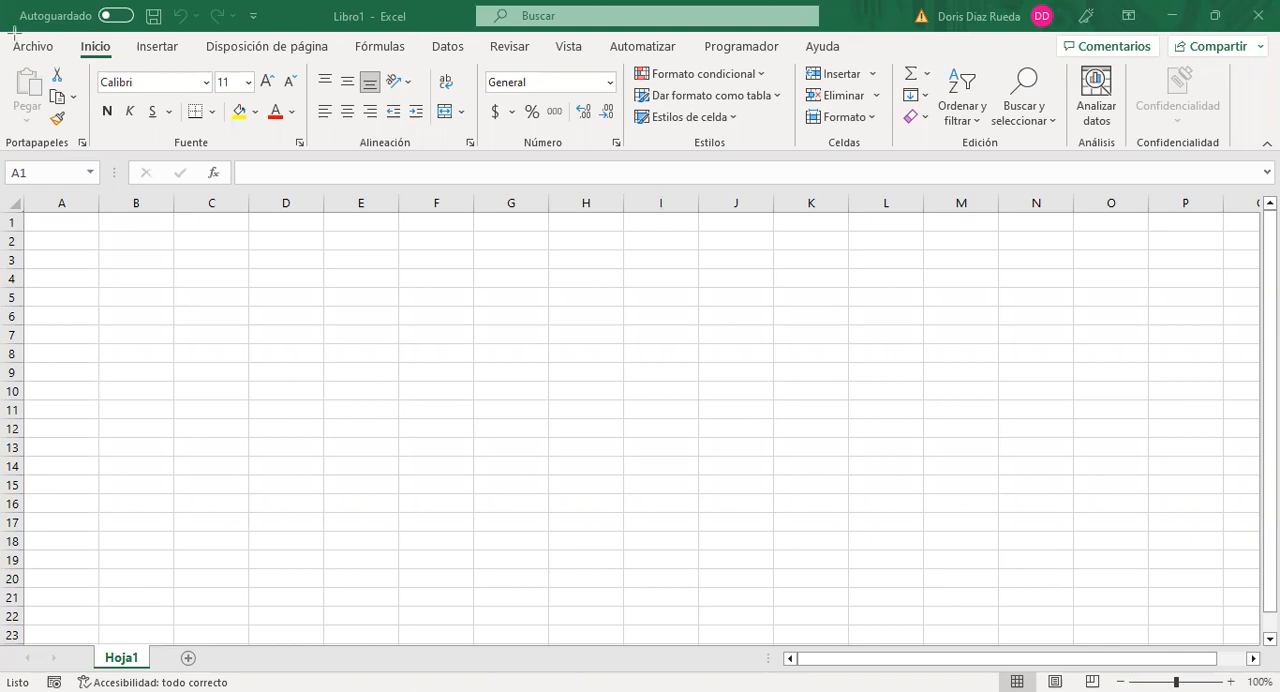
{"action": "left_click_drag", "start_coordinate": [14, 32], "coordinate": [862, 60]}
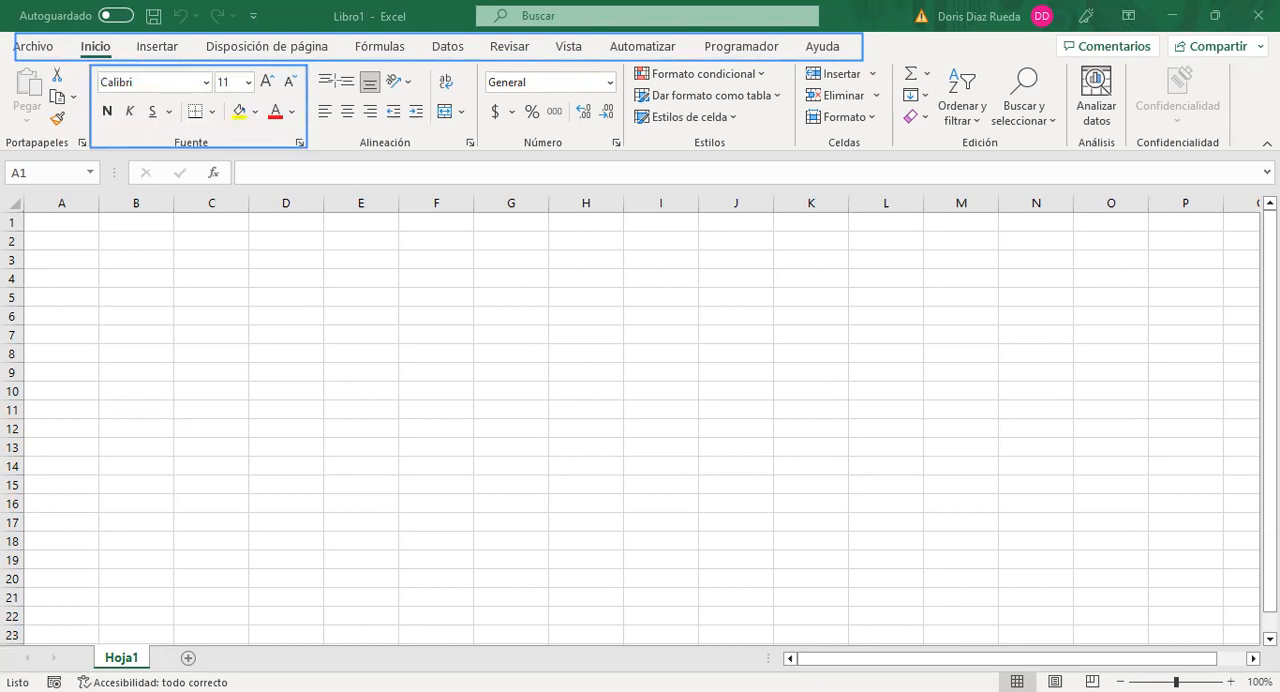
{"action": "mouse_move", "coordinate": [316, 66]}
{"action": "left_mouse_down"}
{"action": "mouse_move", "coordinate": [459, 108]}
{"action": "mouse_move", "coordinate": [483, 158]}
{"action": "mouse_move", "coordinate": [476, 150]}
{"action": "left_mouse_up"}
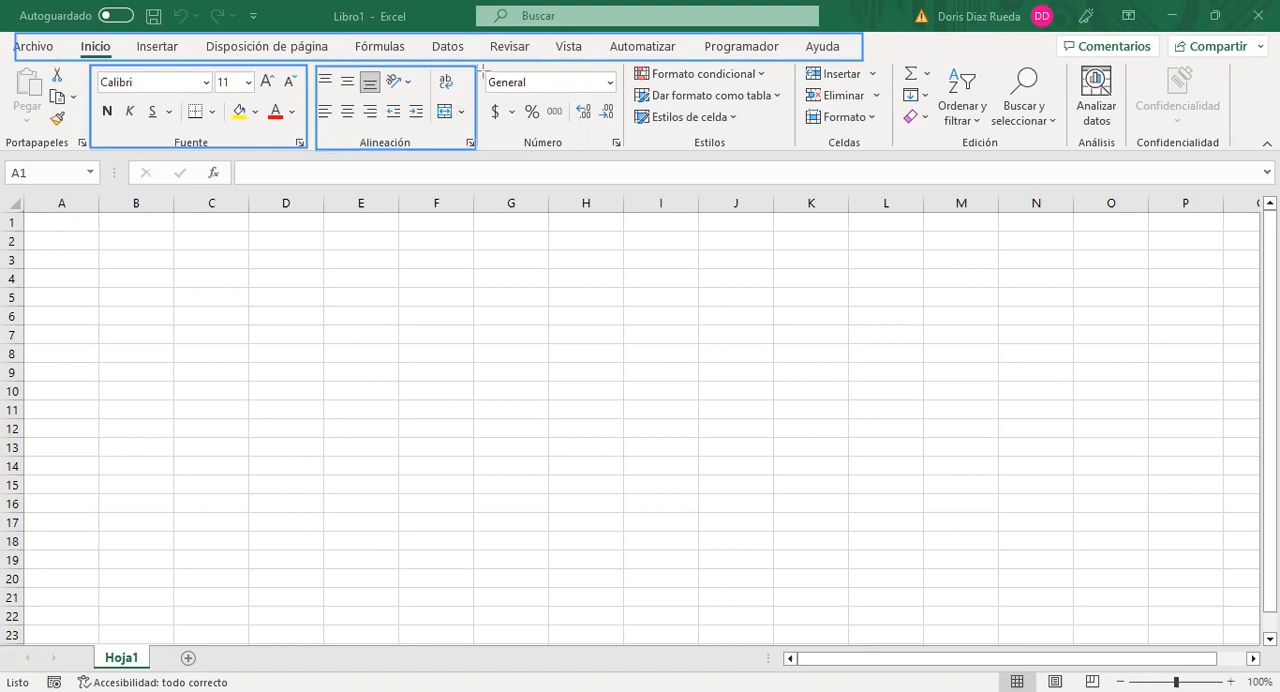
{"action": "mouse_move", "coordinate": [486, 66]}
{"action": "left_mouse_down"}
{"action": "mouse_move", "coordinate": [624, 112]}
{"action": "mouse_move", "coordinate": [625, 153]}
{"action": "left_mouse_up"}
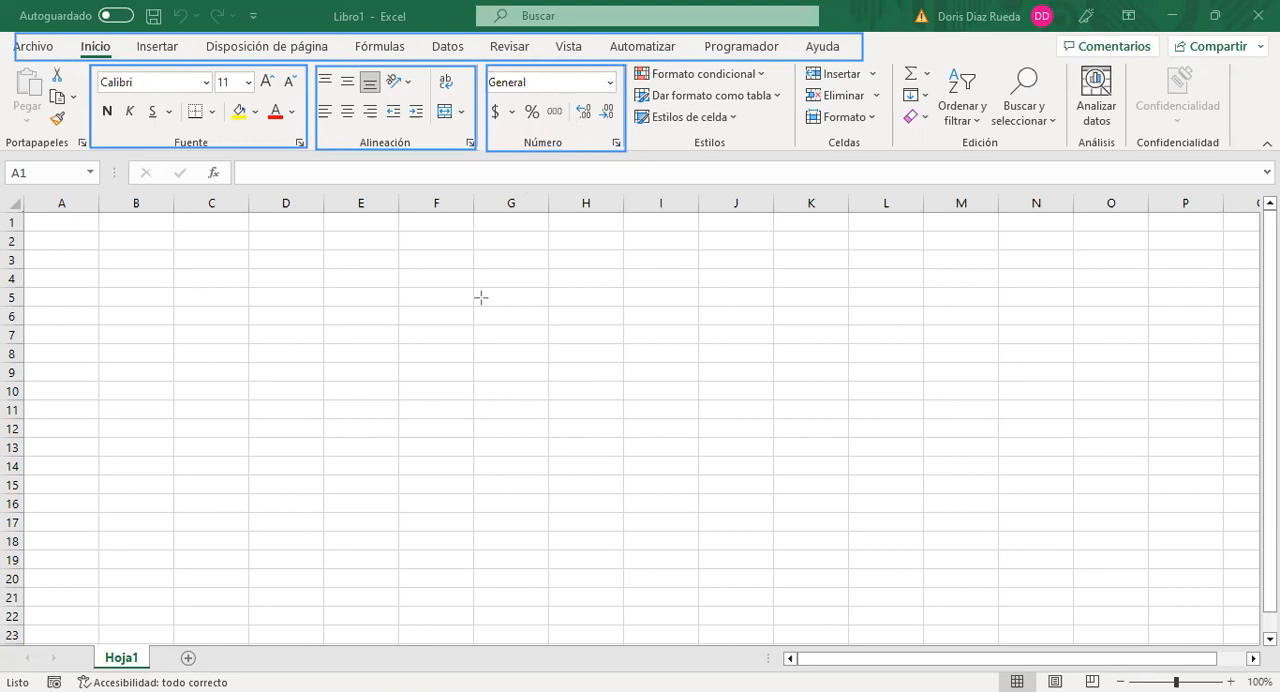
Step: Examine the available number formats through to Texto without applying one
{"action": "left_click", "coordinate": [611, 85]}
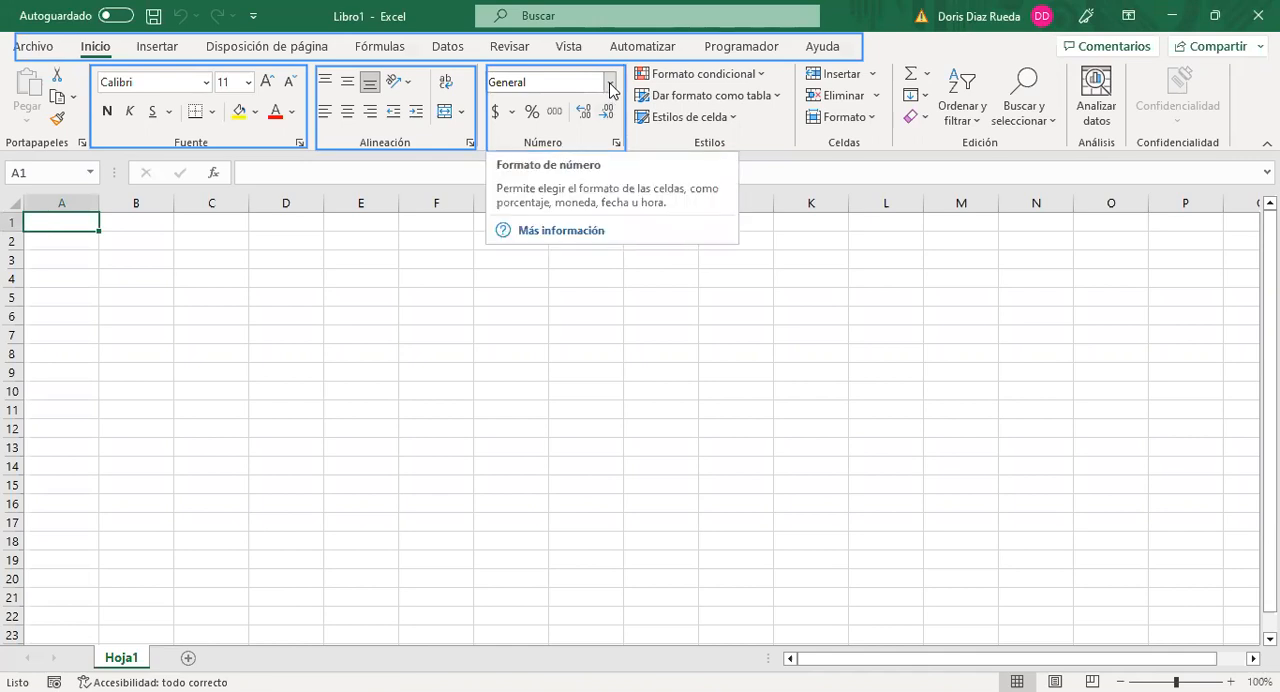
{"action": "left_click", "coordinate": [611, 85]}
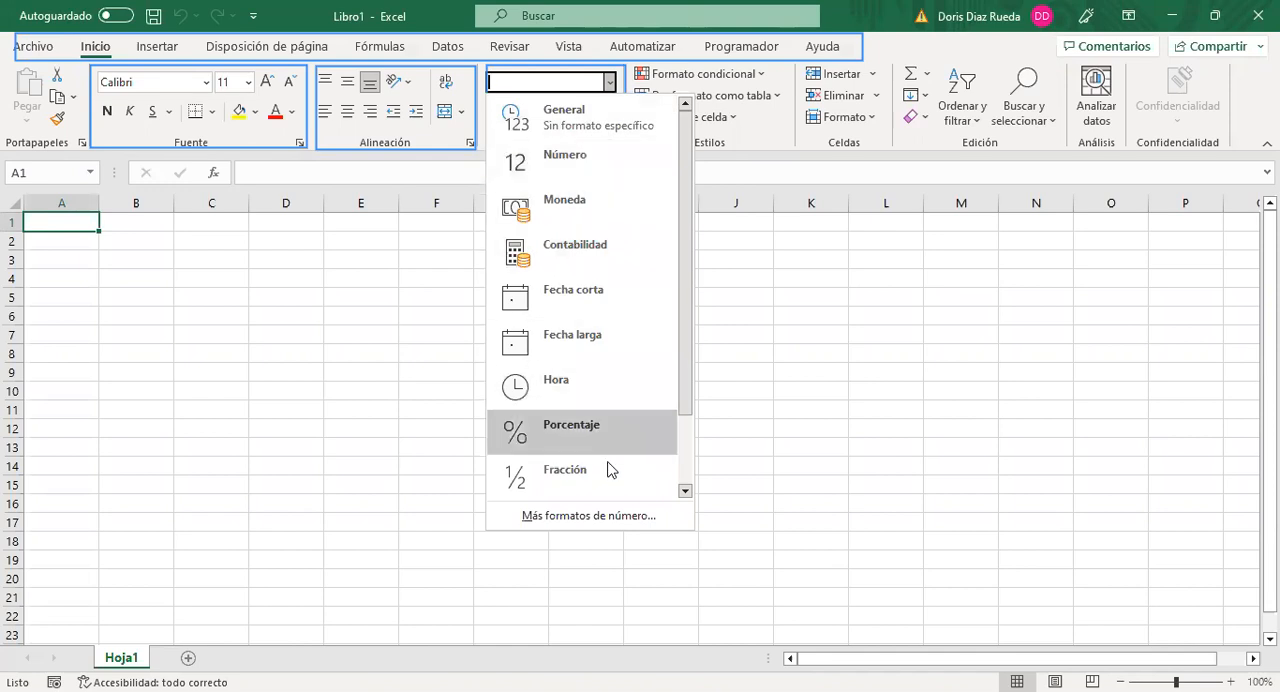
{"action": "left_click", "coordinate": [684, 490]}
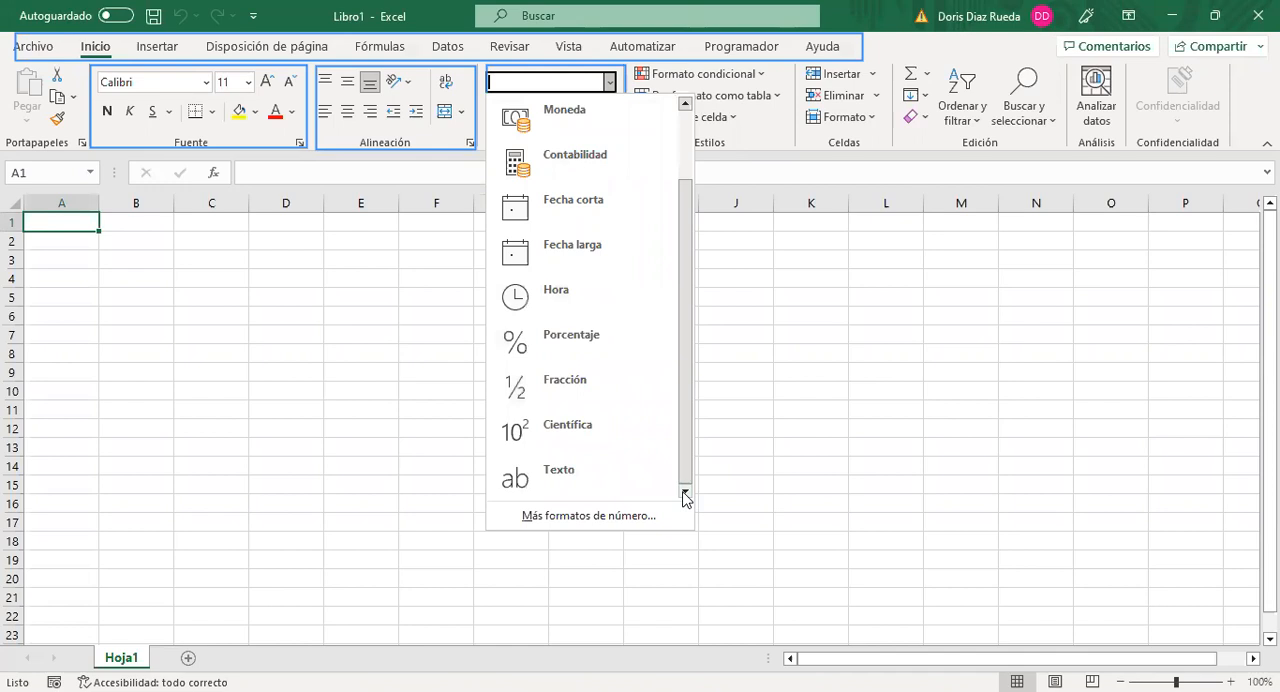
{"action": "left_click", "coordinate": [418, 363]}
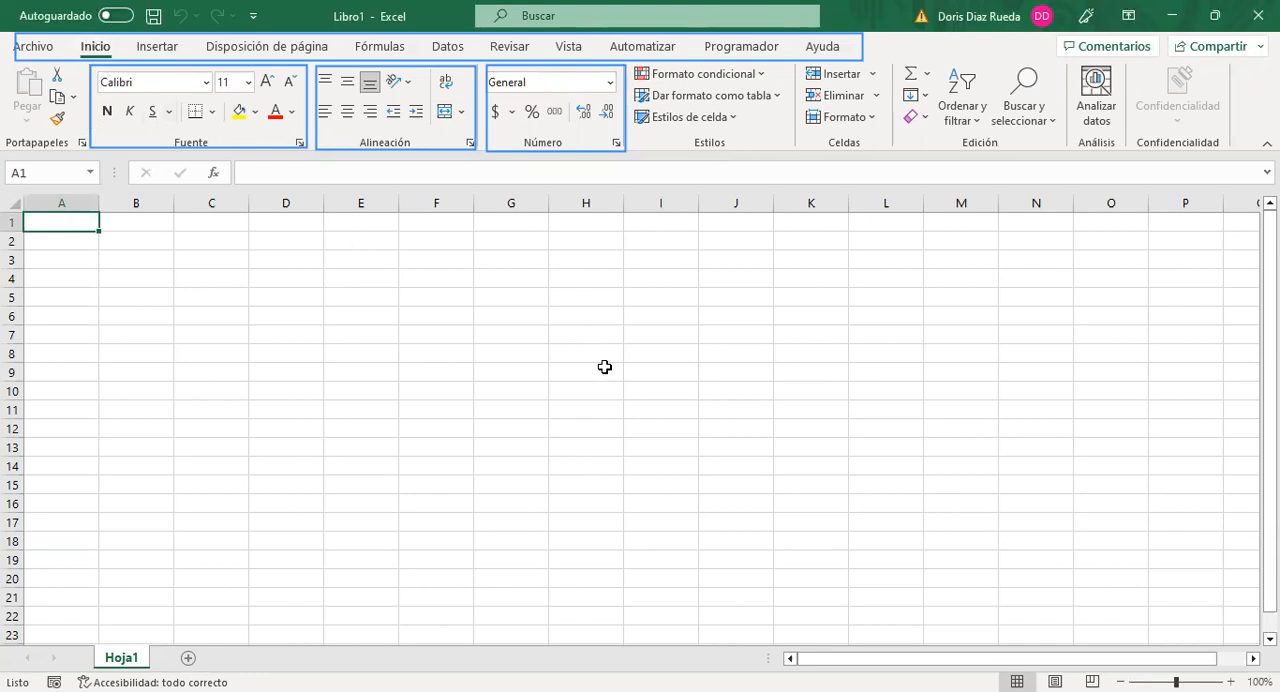
Step: Erase the annotation rectangles around Fuente, Alineación and Número, and outline the whole ribbon with one rectangle
{"action": "left_click", "coordinate": [706, 394]}
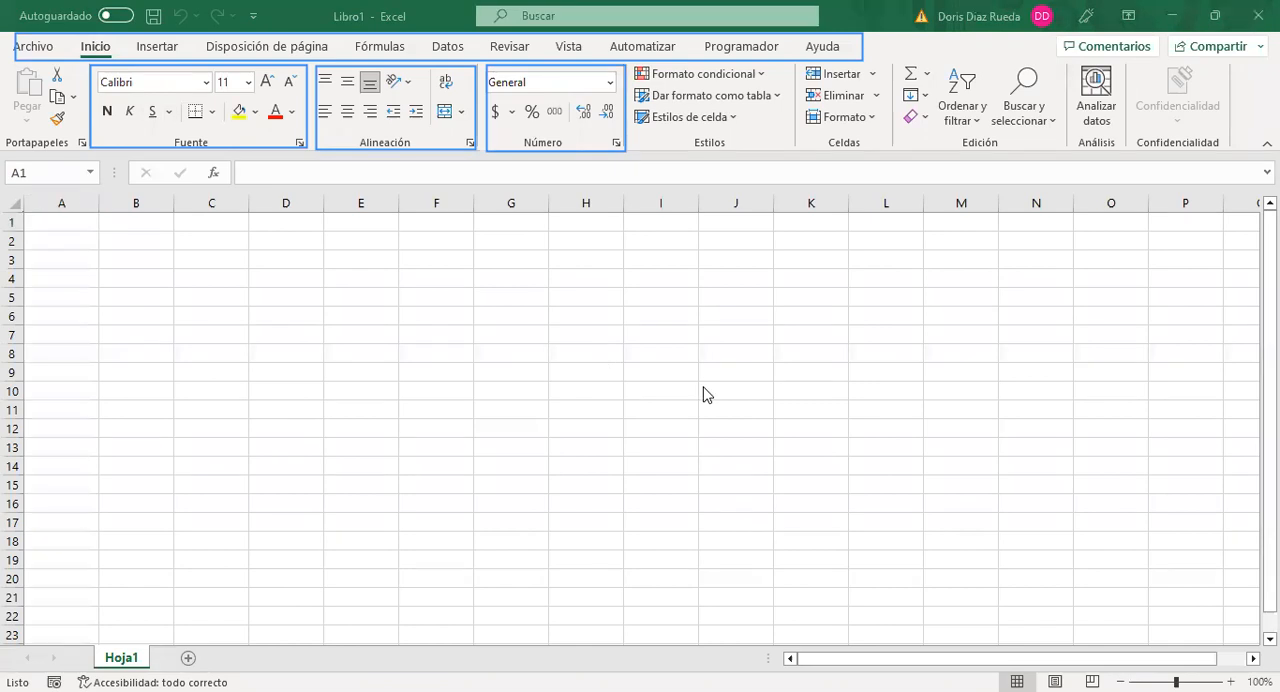
{"action": "left_click", "coordinate": [91, 73]}
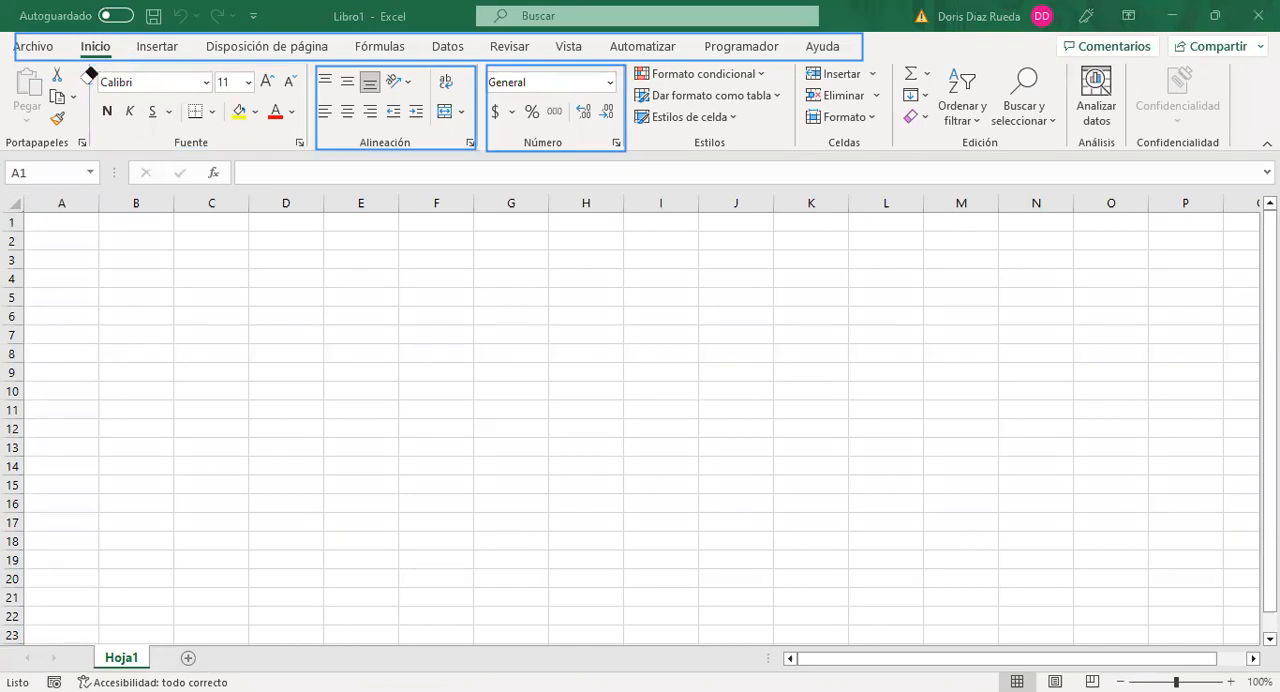
{"action": "left_click", "coordinate": [322, 77]}
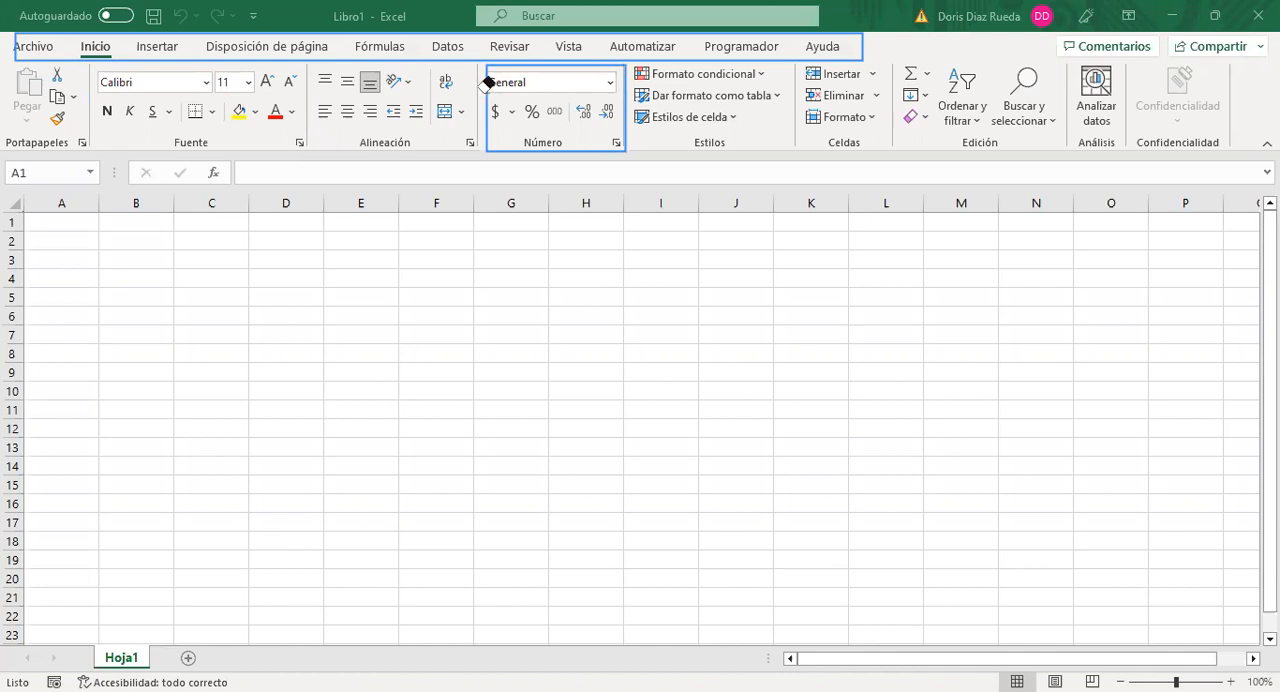
{"action": "left_click", "coordinate": [487, 82]}
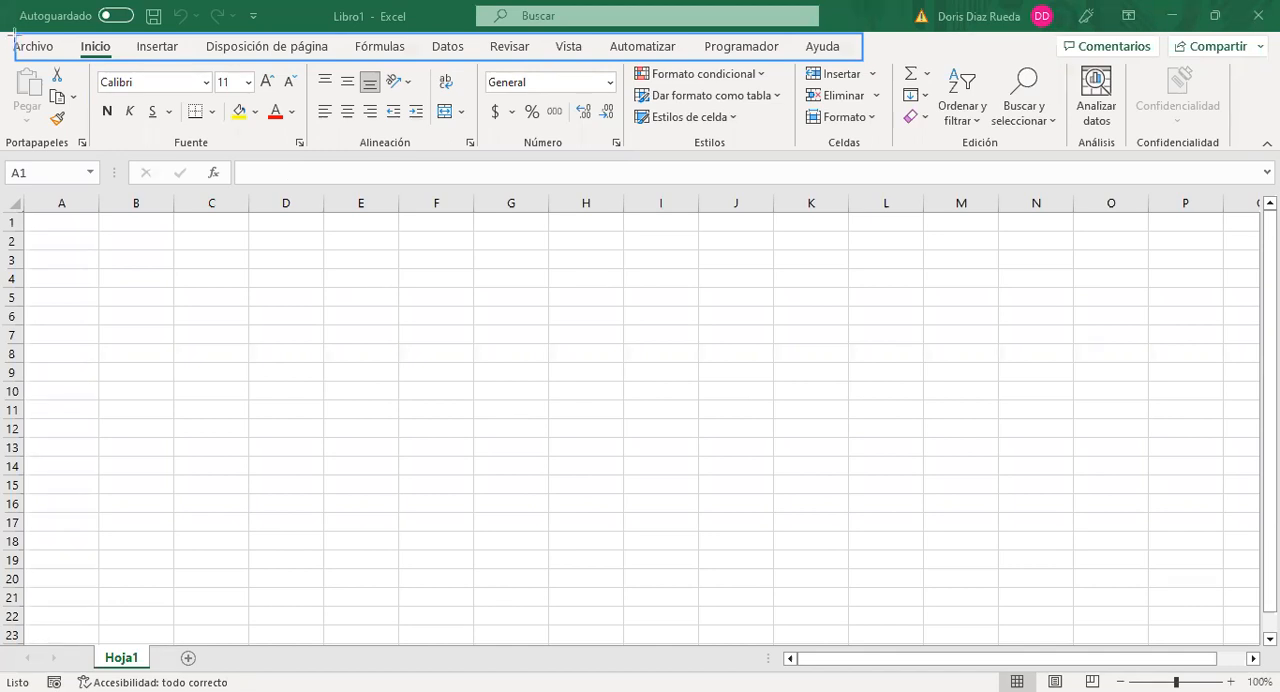
{"action": "mouse_move", "coordinate": [3, 36]}
{"action": "left_mouse_down"}
{"action": "mouse_move", "coordinate": [156, 118]}
{"action": "mouse_move", "coordinate": [561, 173]}
{"action": "mouse_move", "coordinate": [833, 153]}
{"action": "left_mouse_up"}
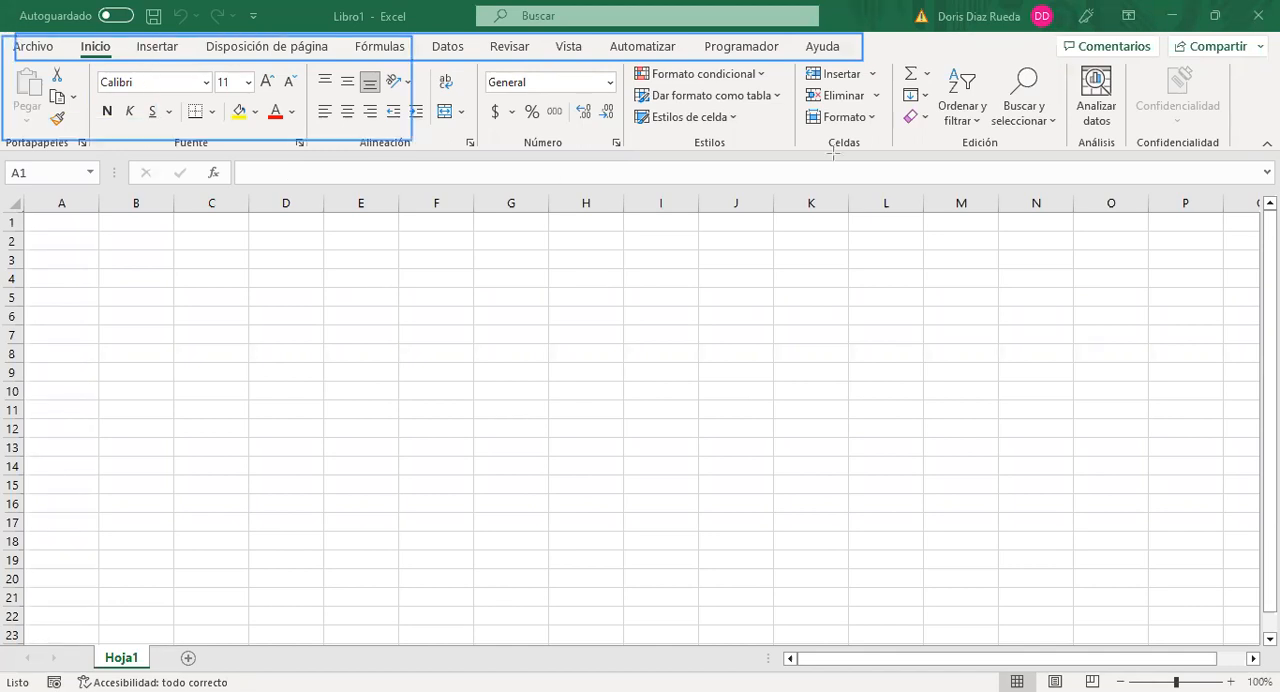
{"action": "left_click_drag", "start_coordinate": [990, 163], "coordinate": [1273, 152]}
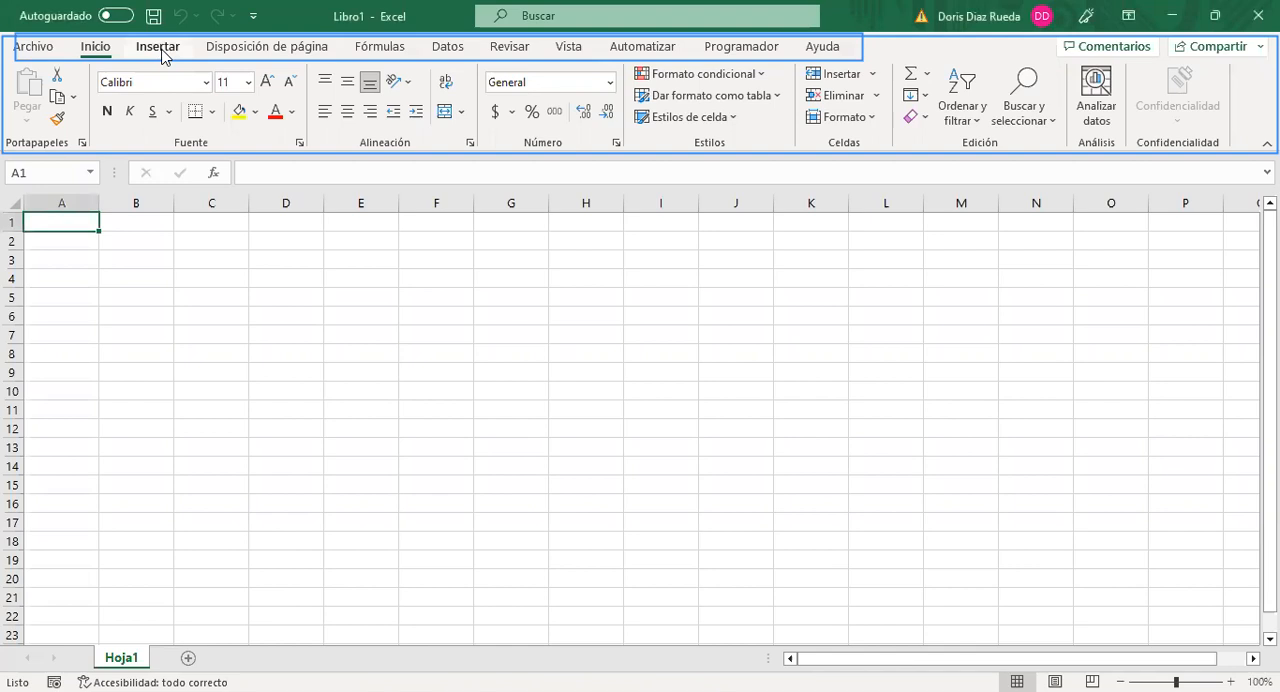
Step: Look through the commands of Insertar, Disposición de página, Fórmulas, Datos and Revisar in order
{"action": "left_click", "coordinate": [158, 50]}
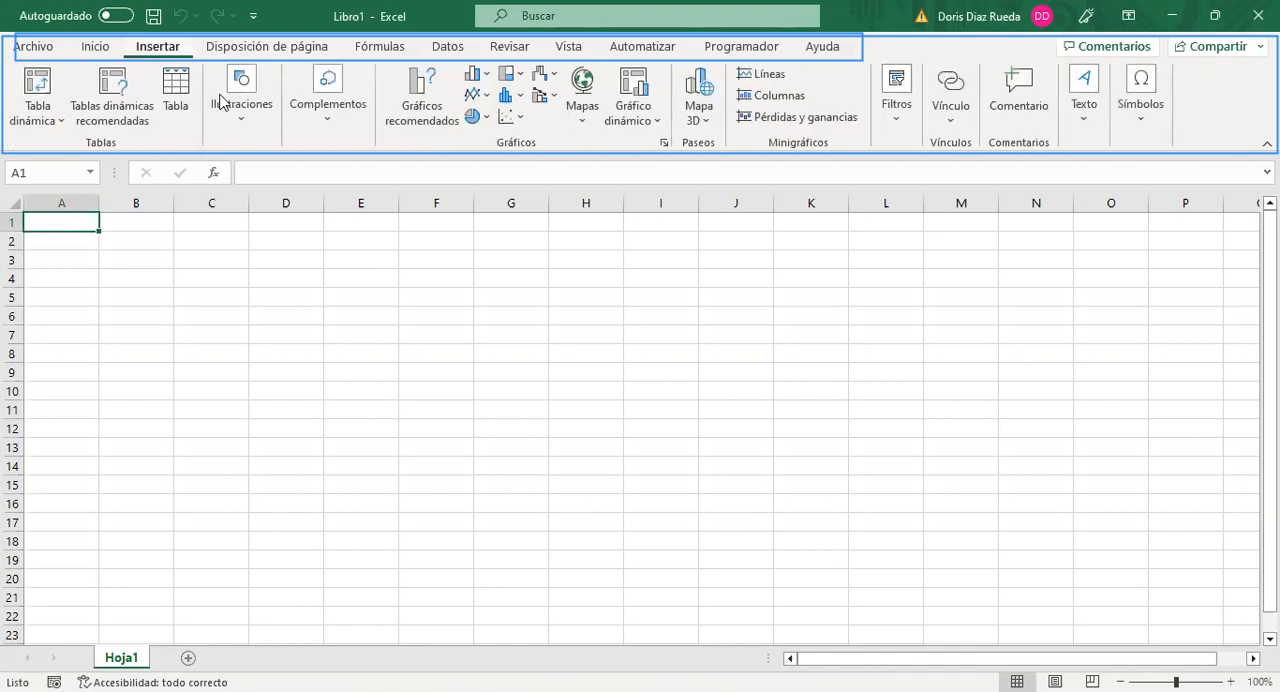
{"action": "left_click", "coordinate": [300, 50]}
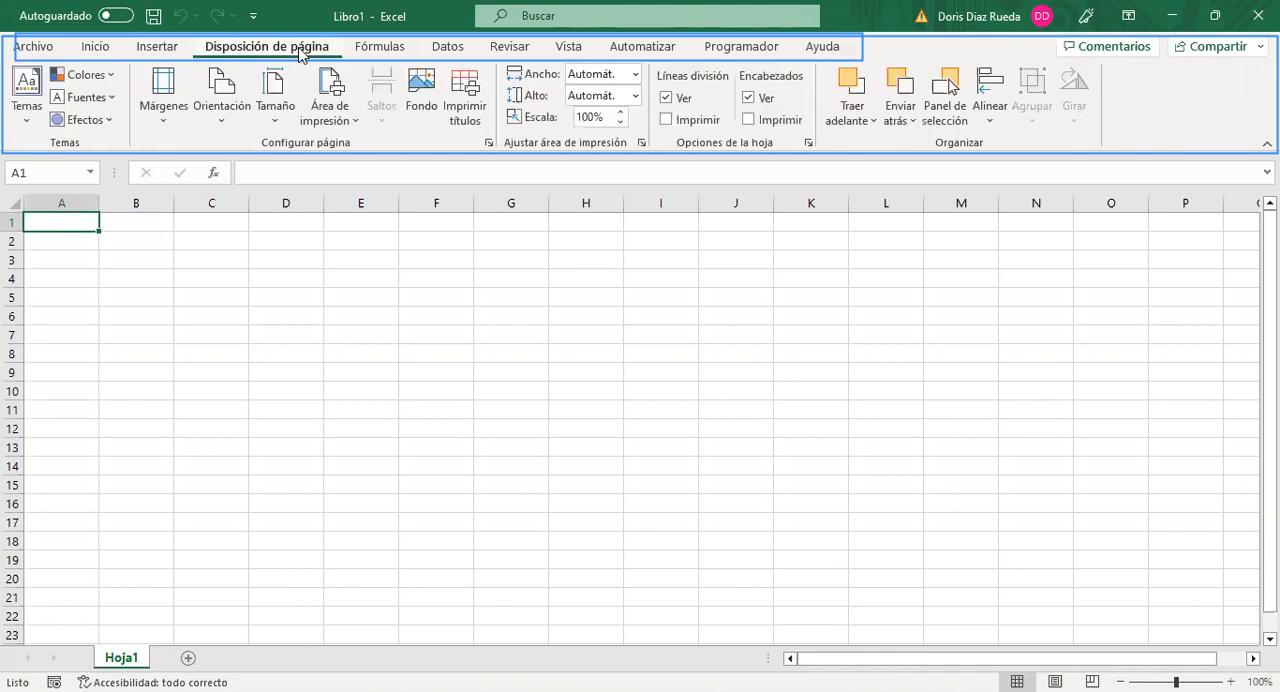
{"action": "left_click", "coordinate": [383, 50]}
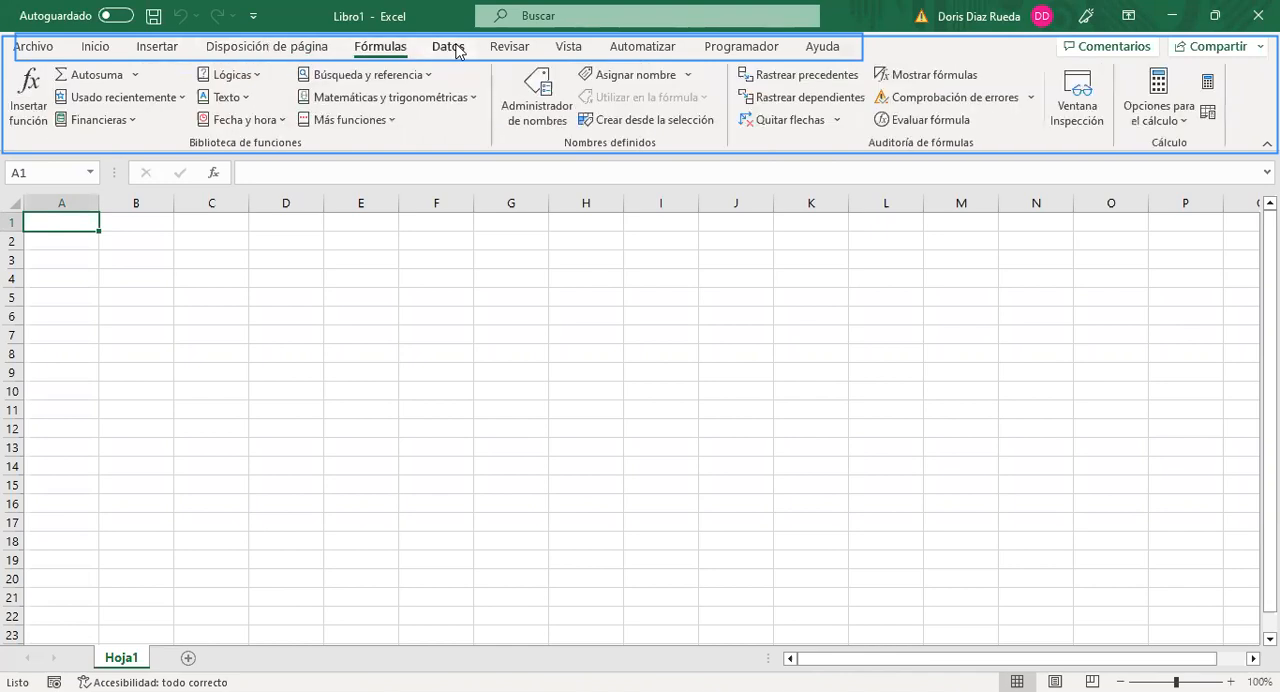
{"action": "left_click", "coordinate": [452, 48]}
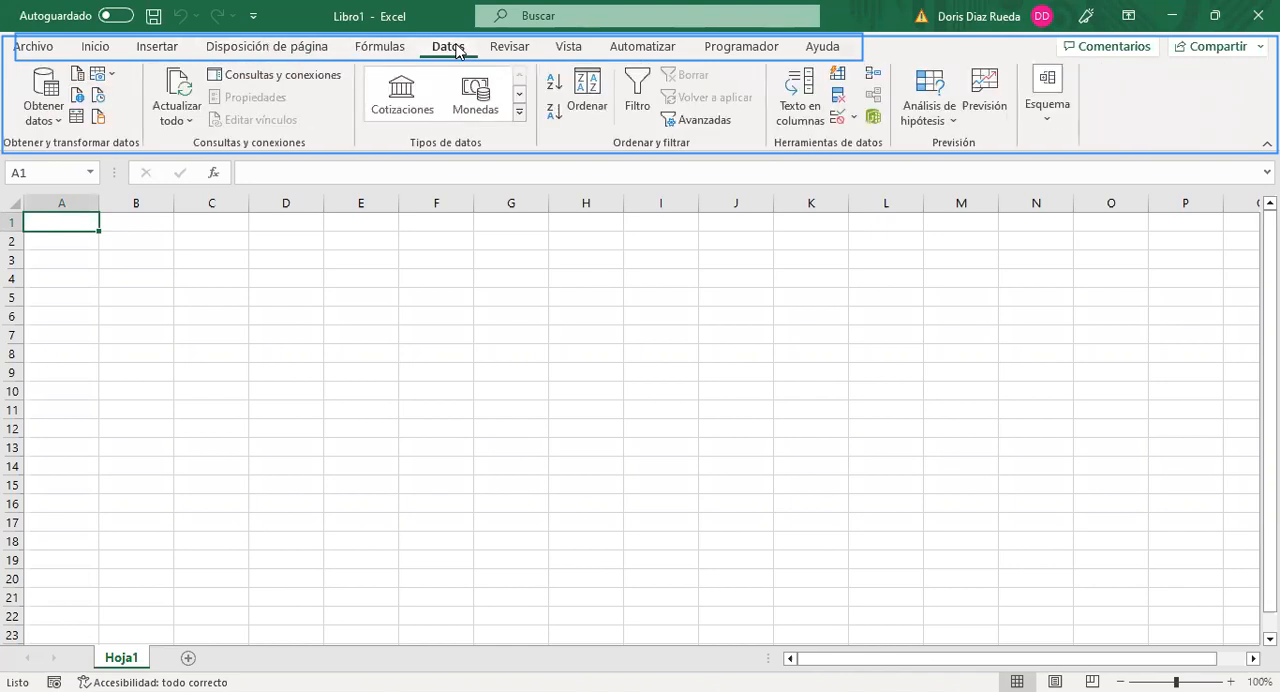
{"action": "left_click", "coordinate": [512, 50]}
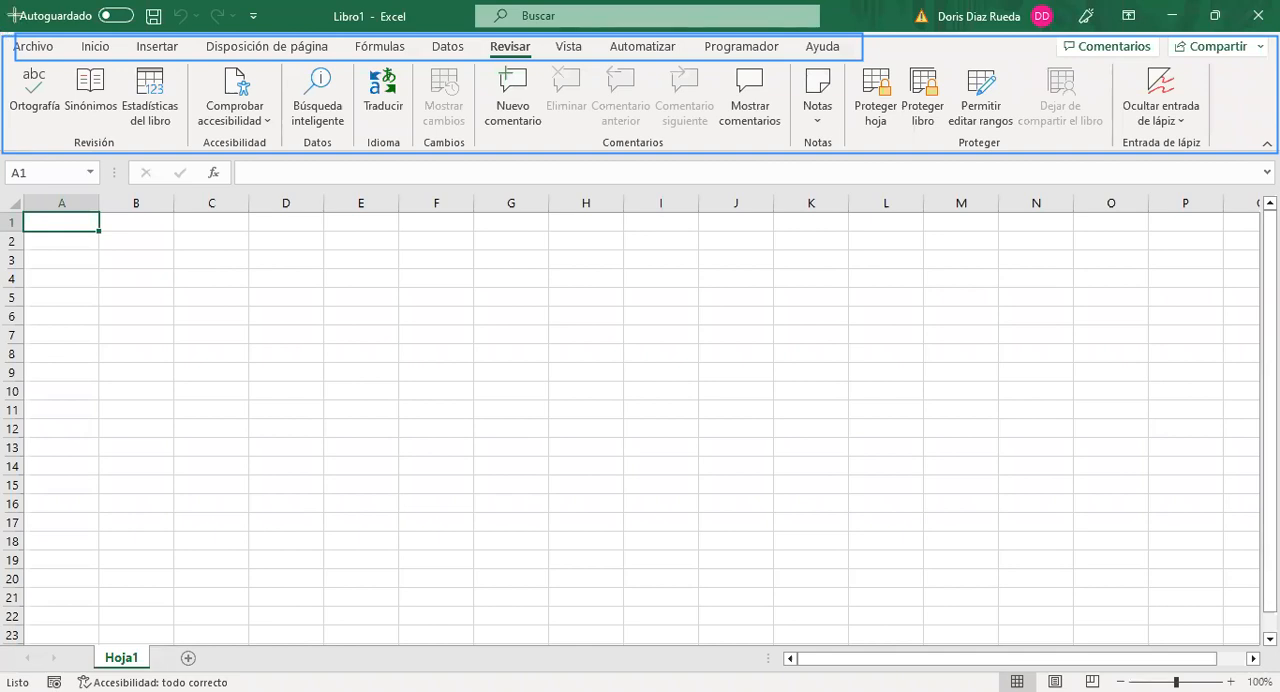
Step: Draw annotation rectangles around the quick access commands, the workbook title, the window controls and the Name Box
{"action": "left_click_drag", "start_coordinate": [6, 3], "coordinate": [270, 30]}
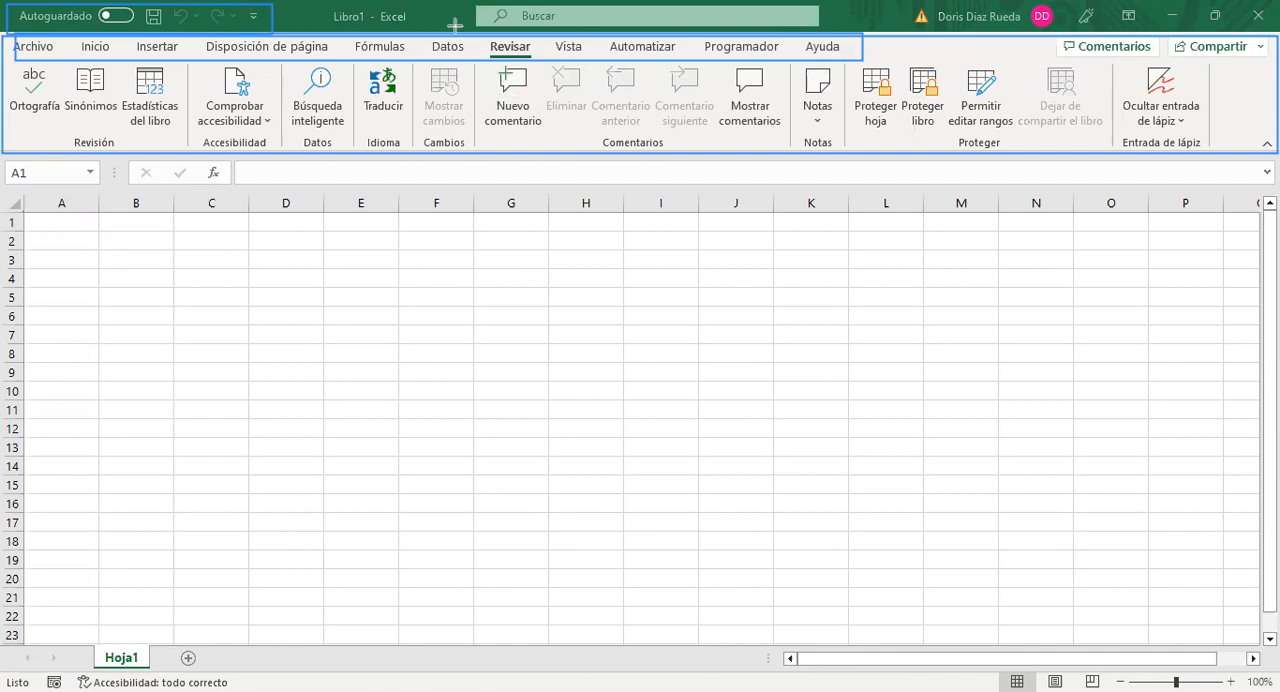
{"action": "mouse_move", "coordinate": [320, 4]}
{"action": "left_mouse_down"}
{"action": "mouse_move", "coordinate": [376, 31]}
{"action": "mouse_move", "coordinate": [469, 31]}
{"action": "left_mouse_up"}
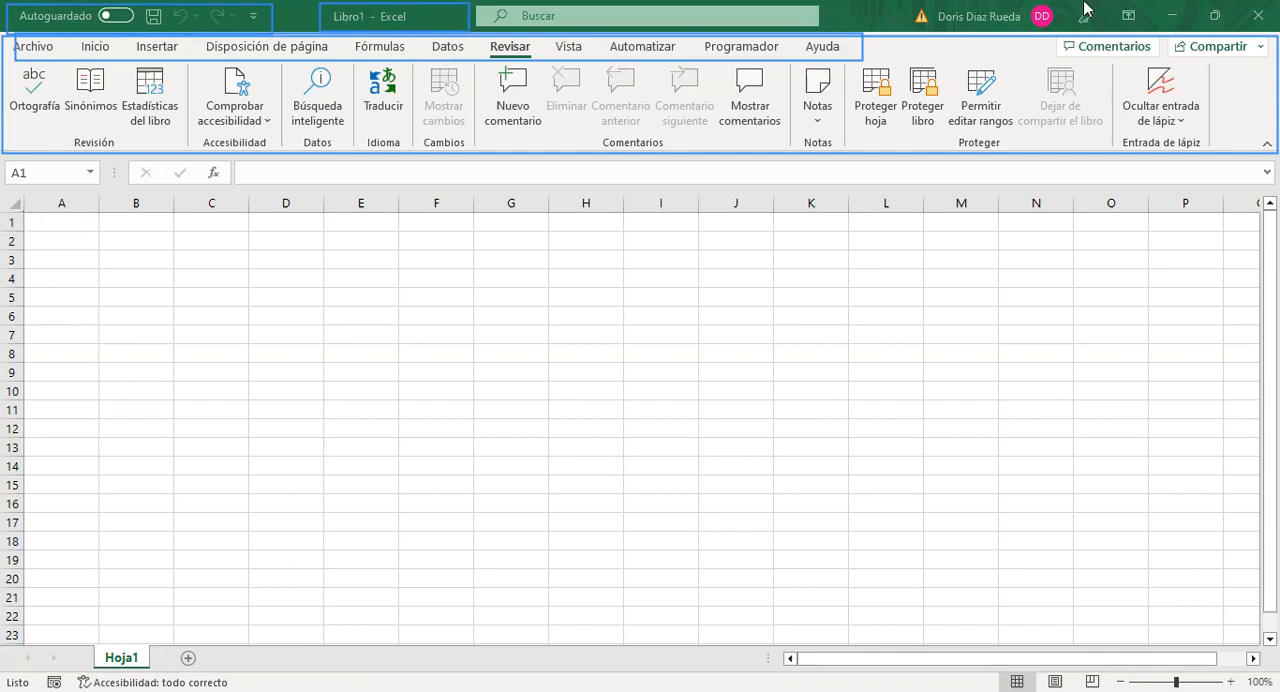
{"action": "mouse_move", "coordinate": [1116, 5]}
{"action": "left_mouse_down"}
{"action": "mouse_move", "coordinate": [1186, 32]}
{"action": "mouse_move", "coordinate": [1270, 33]}
{"action": "left_mouse_up"}
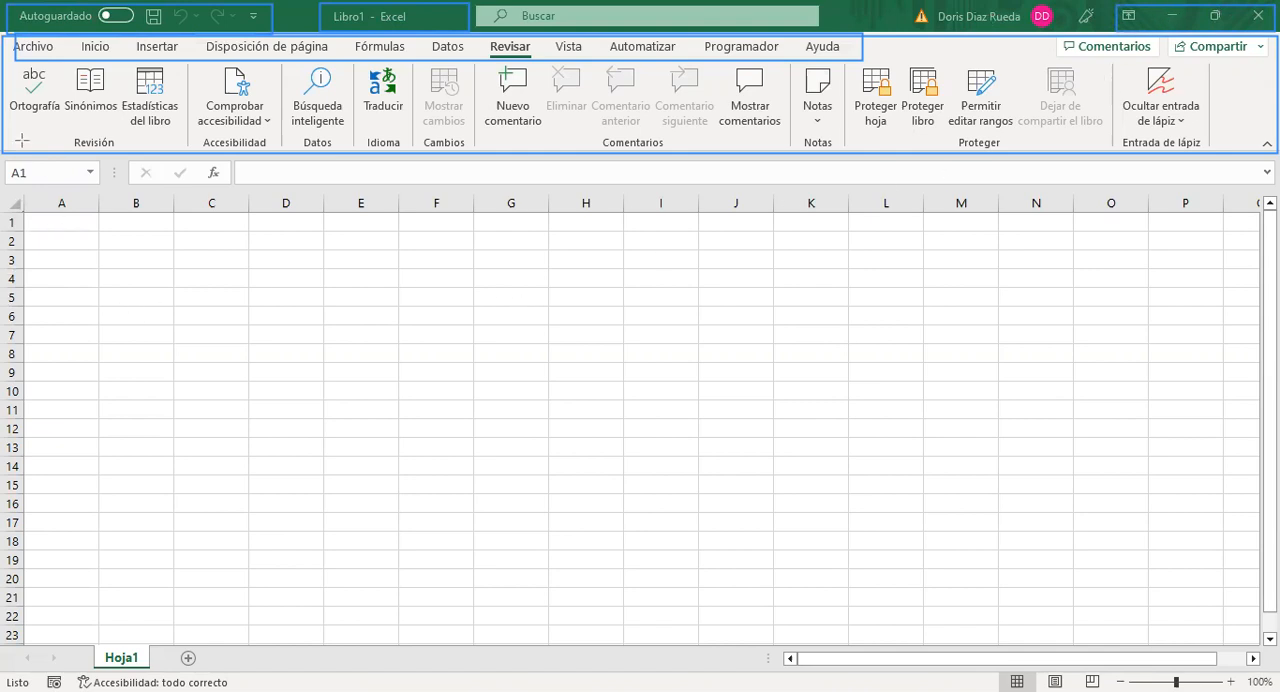
{"action": "mouse_move", "coordinate": [15, 158]}
{"action": "left_mouse_down"}
{"action": "mouse_move", "coordinate": [38, 184]}
{"action": "mouse_move", "coordinate": [101, 186]}
{"action": "left_mouse_up"}
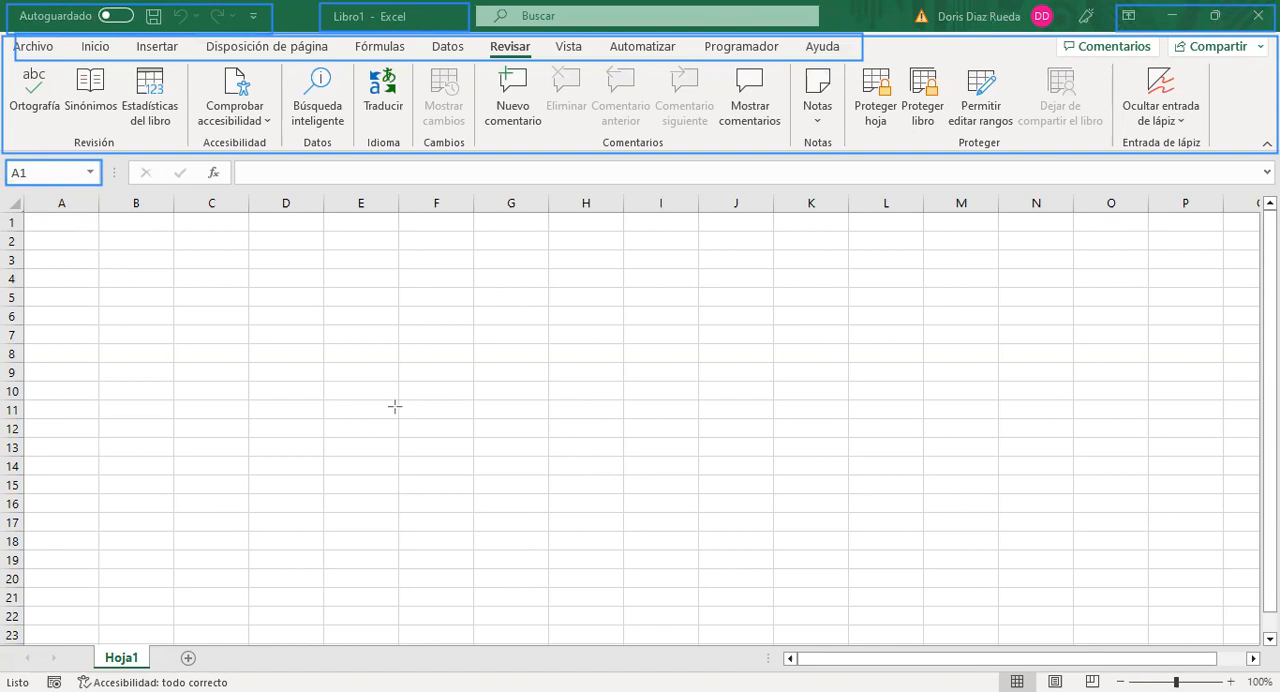
Step: Select cells B3, D6 and C9 in turn to check their references in the Name Box
{"action": "left_click", "coordinate": [196, 277]}
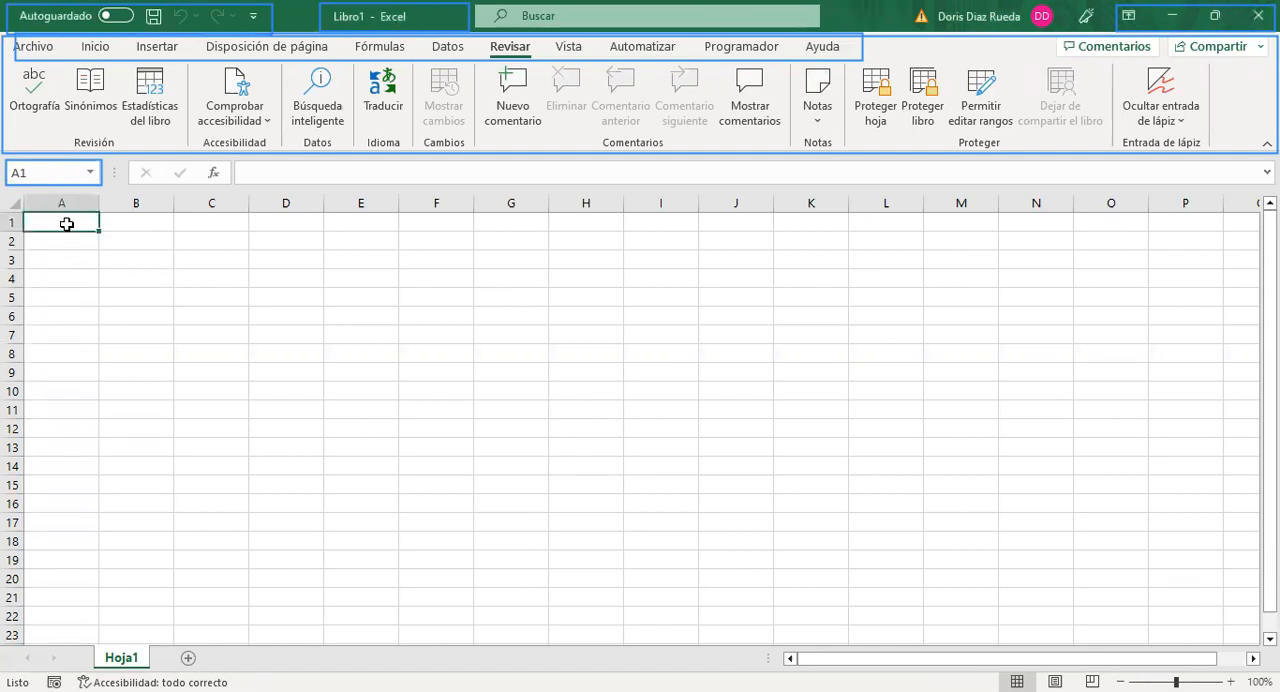
{"action": "left_click", "coordinate": [142, 258]}
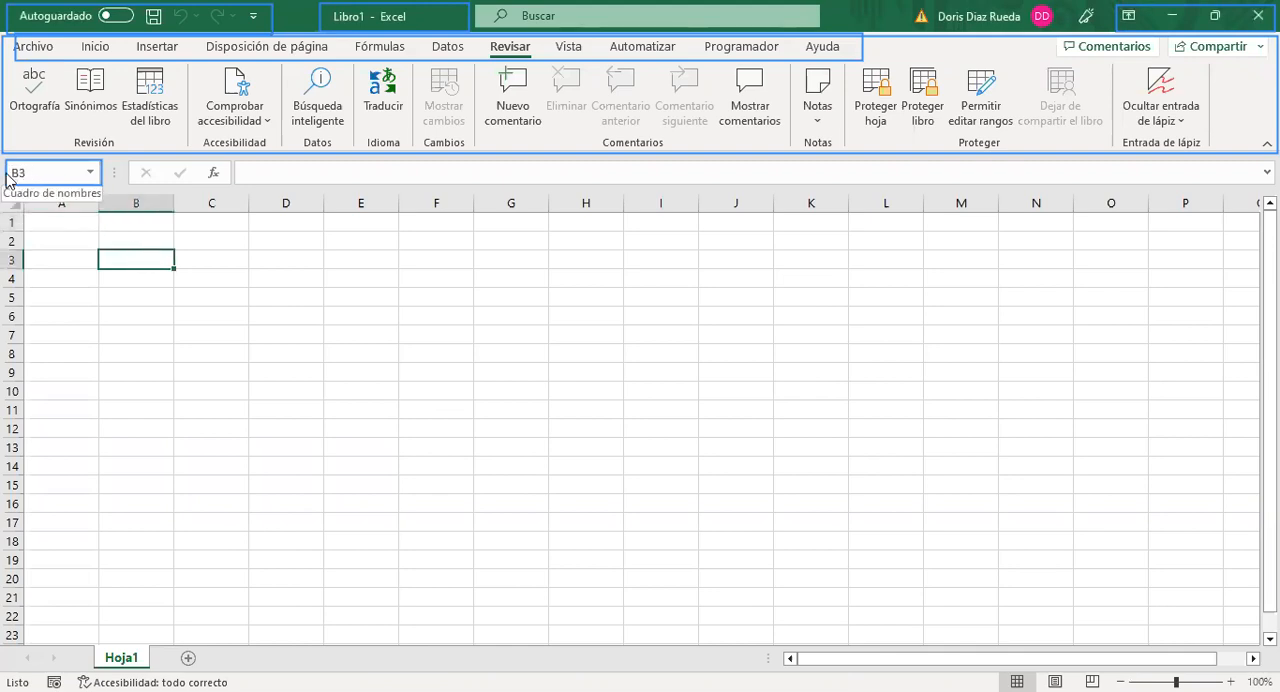
{"action": "left_click", "coordinate": [278, 319]}
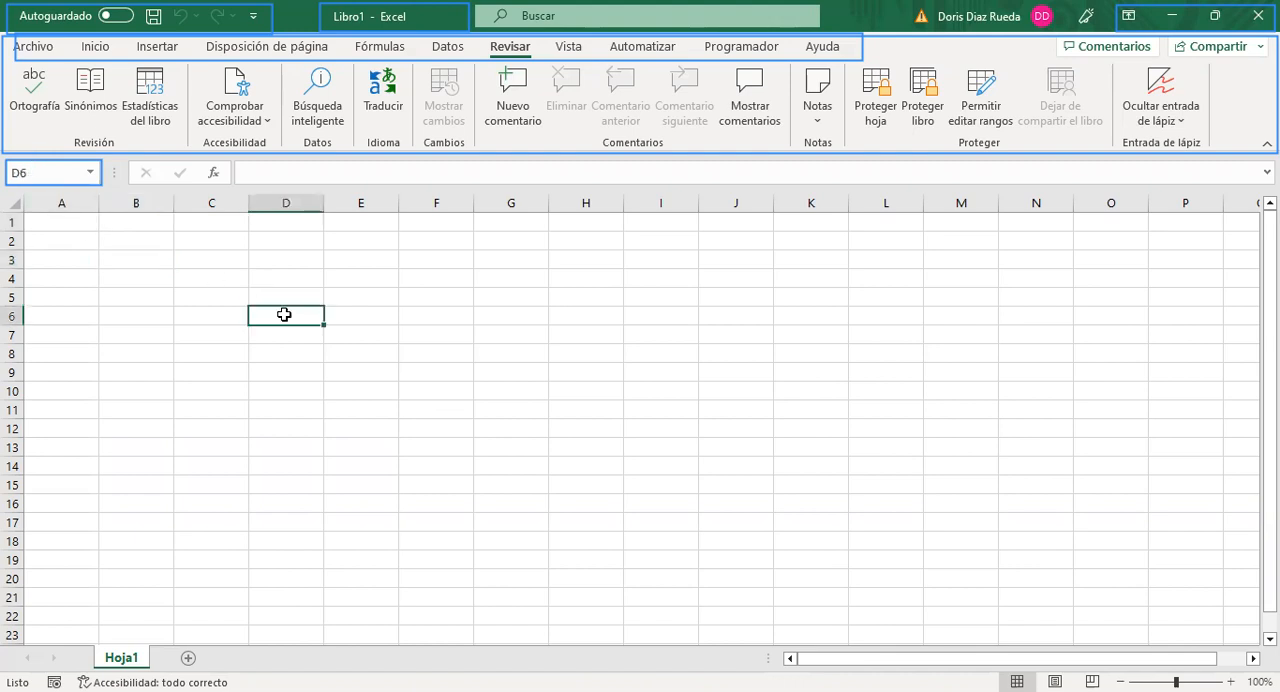
{"action": "left_click", "coordinate": [201, 368]}
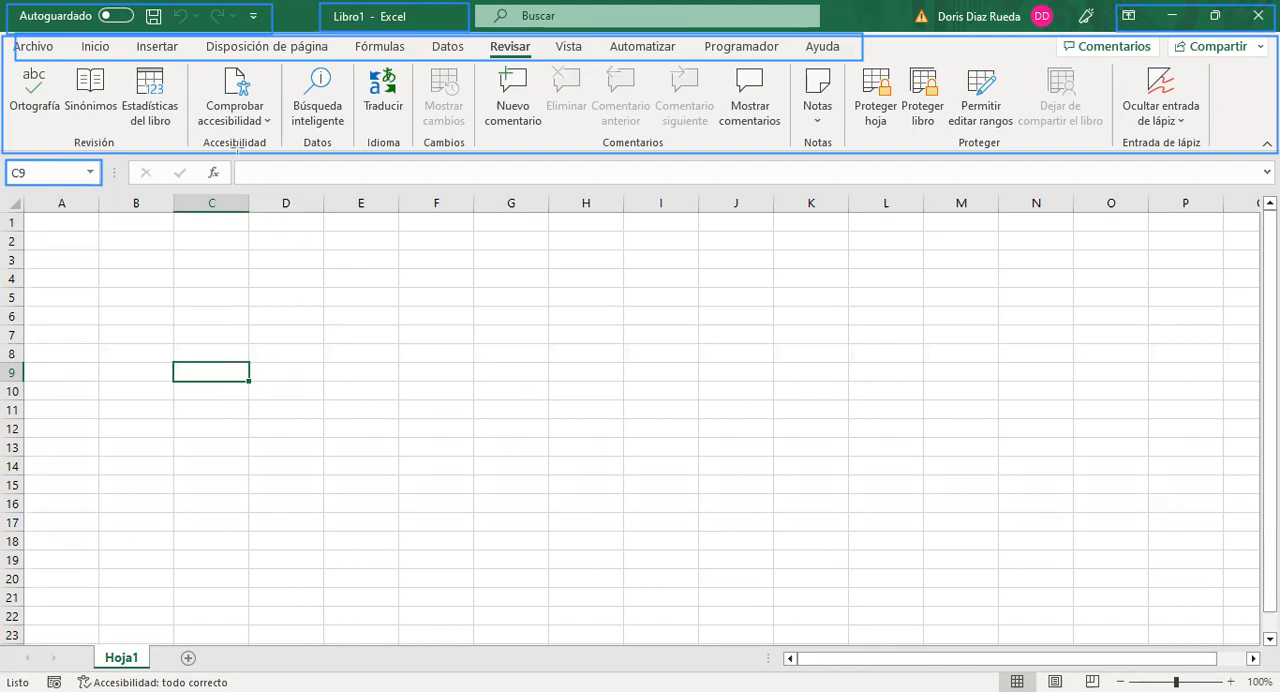
Step: Draw annotation rectangles around the formula bar and the worksheet name area with its new-sheet control
{"action": "mouse_move", "coordinate": [239, 160]}
{"action": "left_mouse_down"}
{"action": "mouse_move", "coordinate": [547, 208]}
{"action": "mouse_move", "coordinate": [1071, 172]}
{"action": "mouse_move", "coordinate": [1196, 200]}
{"action": "mouse_move", "coordinate": [1273, 186]}
{"action": "left_mouse_up"}
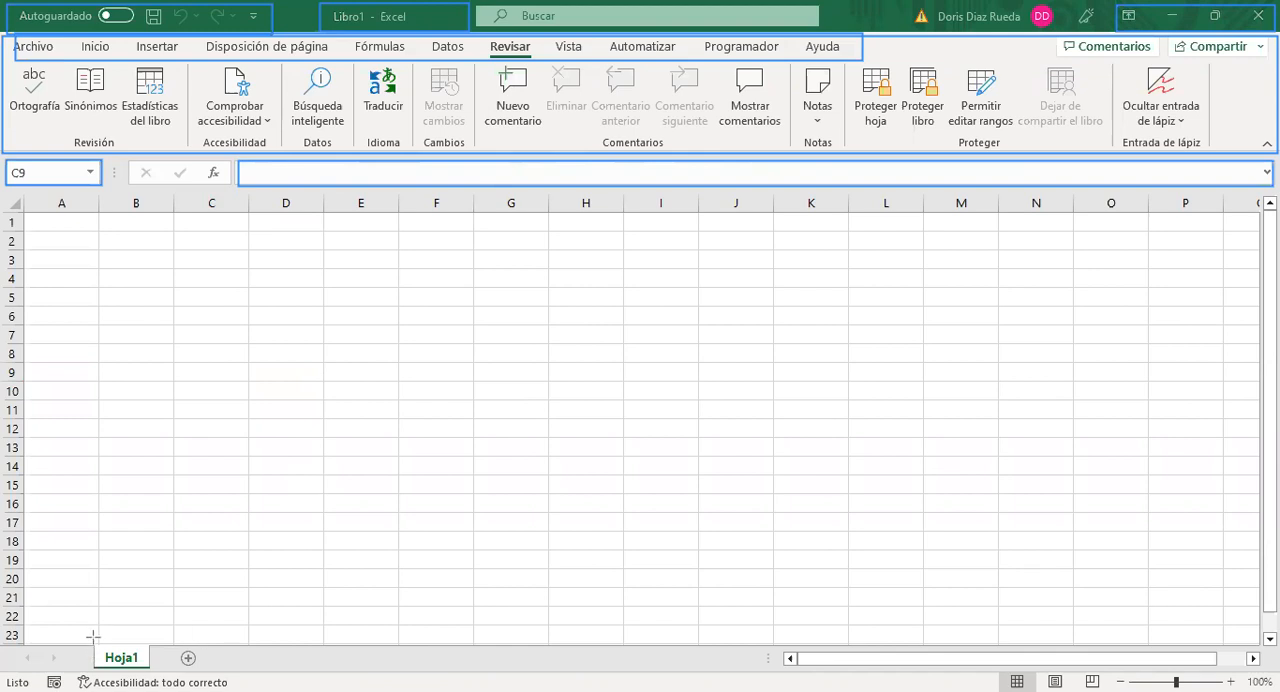
{"action": "mouse_move", "coordinate": [93, 638]}
{"action": "left_mouse_down"}
{"action": "mouse_move", "coordinate": [118, 672]}
{"action": "mouse_move", "coordinate": [226, 672]}
{"action": "left_mouse_up"}
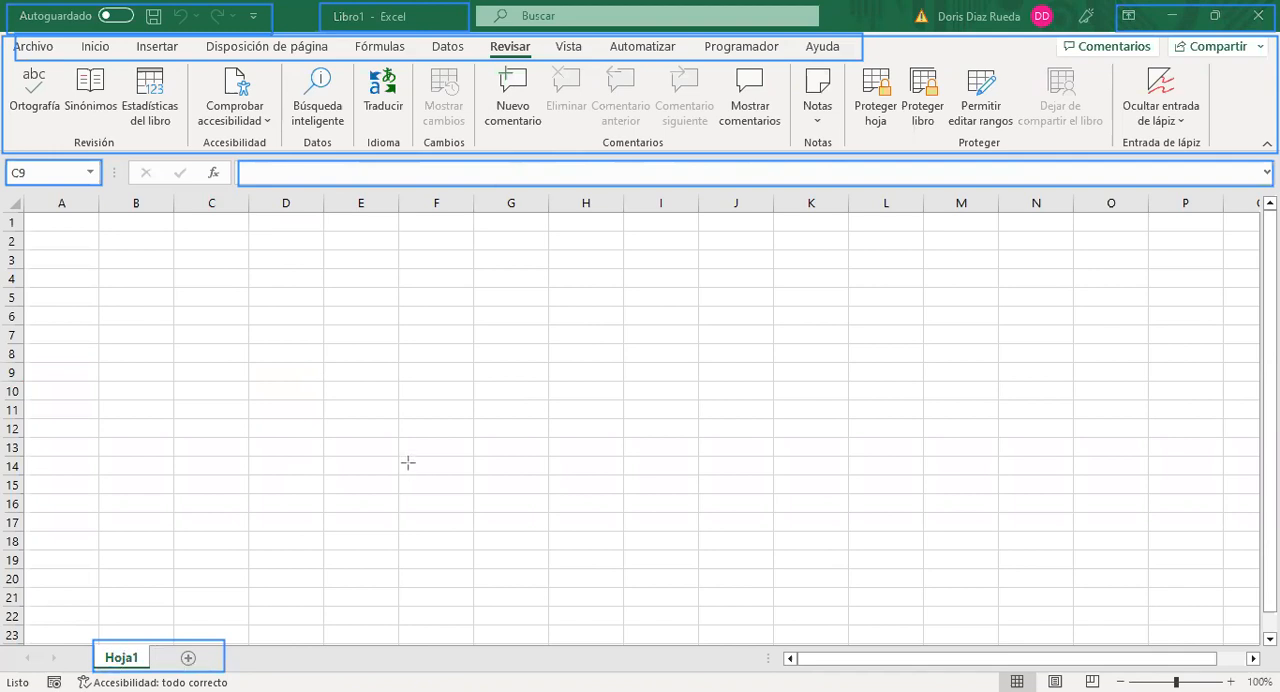
Step: Add a second worksheet and switch back and forth between Hoja1 and Hoja2, ending on Hoja2
{"action": "left_click", "coordinate": [189, 660]}
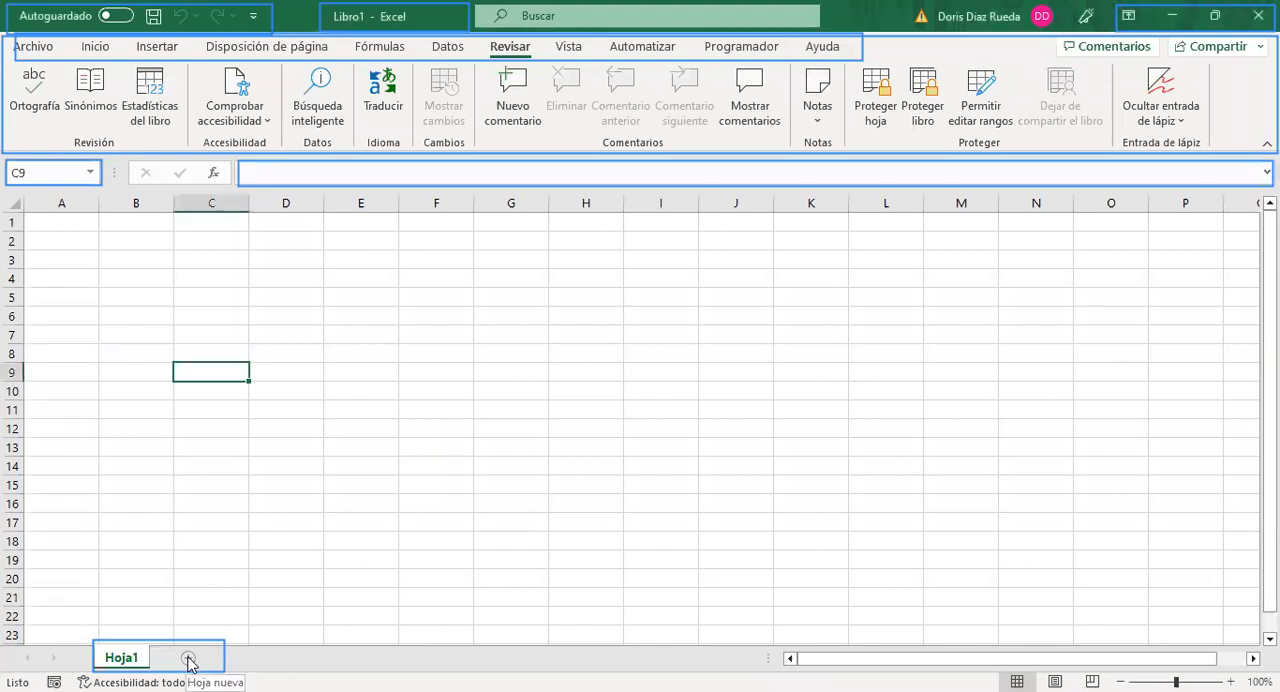
{"action": "left_click", "coordinate": [190, 658]}
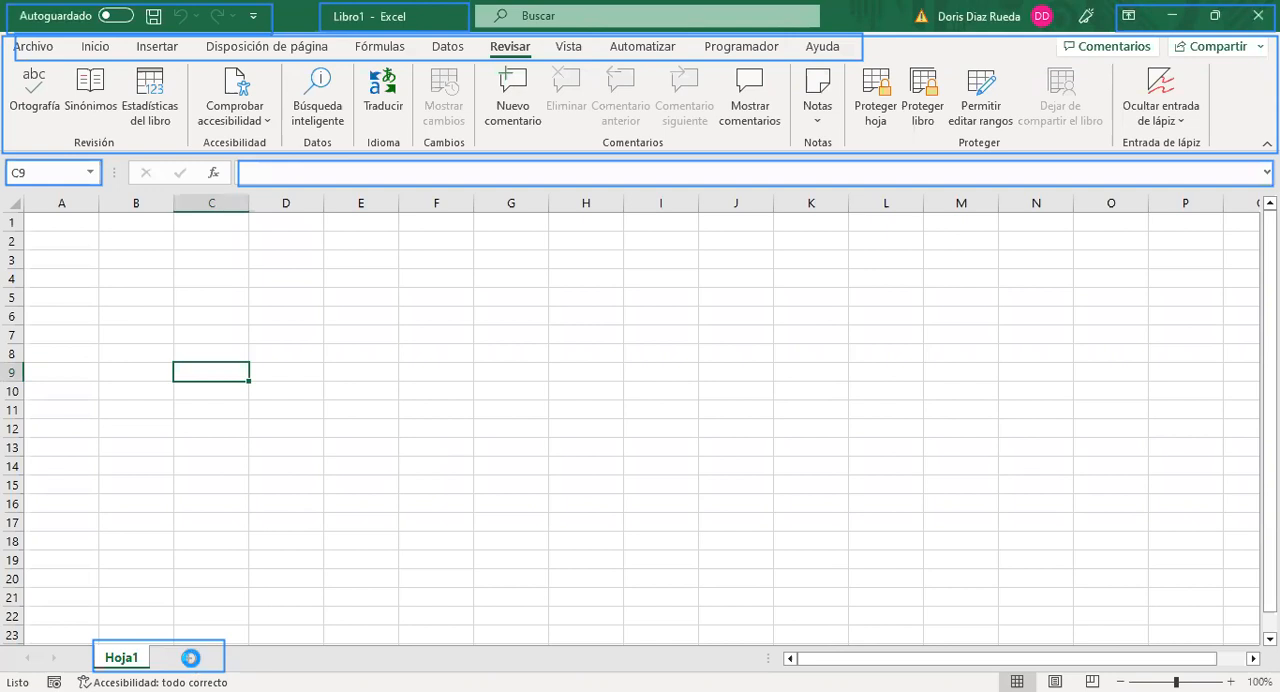
{"action": "left_click", "coordinate": [127, 660]}
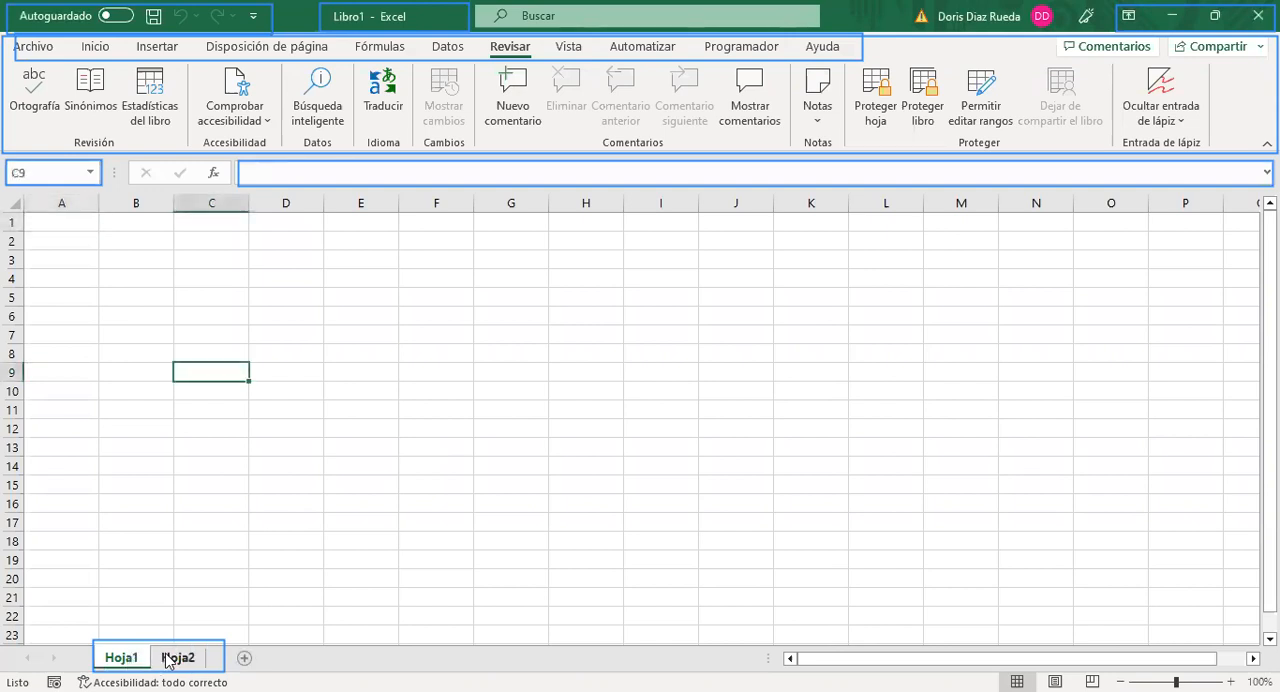
{"action": "left_click", "coordinate": [167, 660]}
{"action": "left_click", "coordinate": [124, 660]}
{"action": "left_click", "coordinate": [170, 660]}
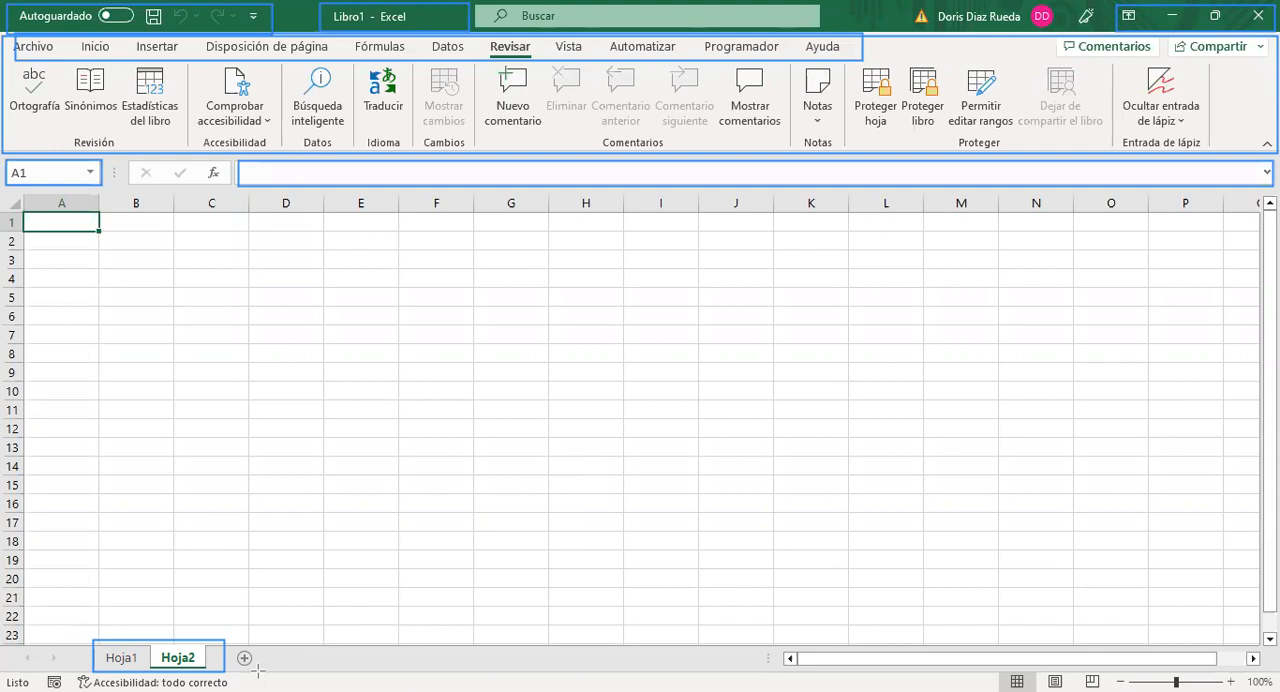
Step: Draw annotation rectangles around the status bar, zoom control and both scroll bars, and try scrolling the sheet down and back up
{"action": "mouse_move", "coordinate": [257, 674]}
{"action": "left_mouse_down"}
{"action": "mouse_move", "coordinate": [386, 690]}
{"action": "mouse_move", "coordinate": [994, 690]}
{"action": "left_mouse_up"}
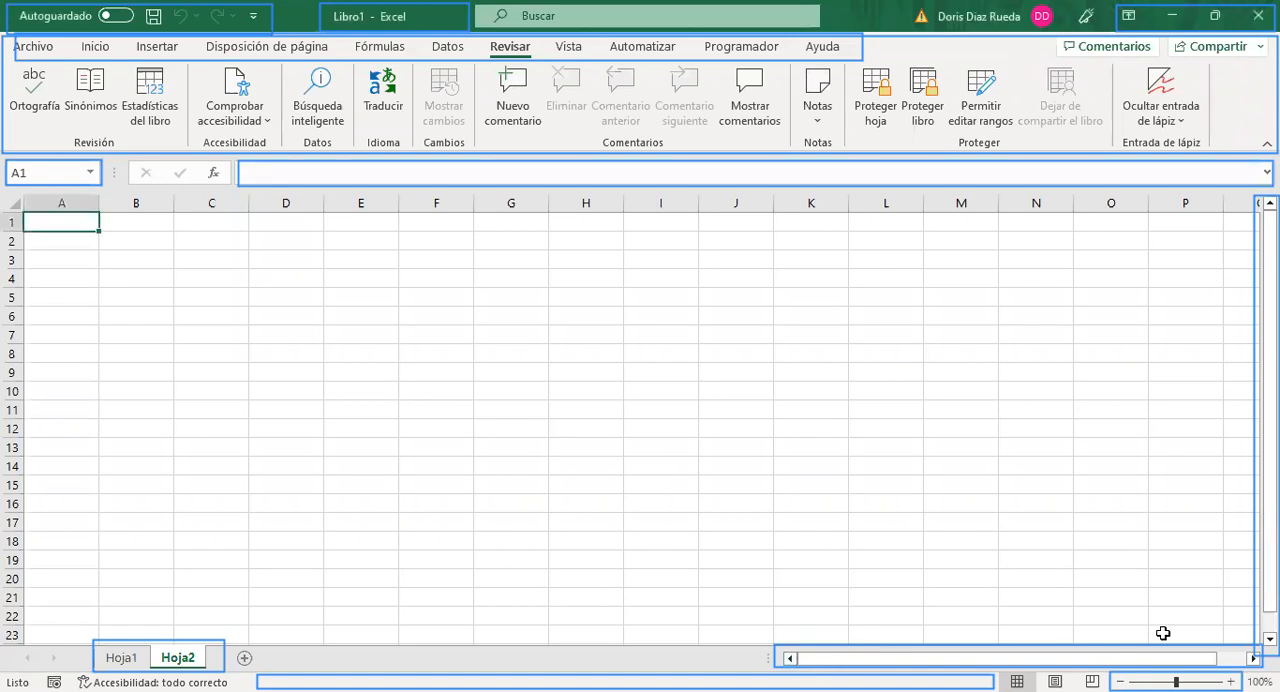
{"action": "left_click", "coordinate": [1270, 639]}
{"action": "left_click", "coordinate": [1270, 639]}
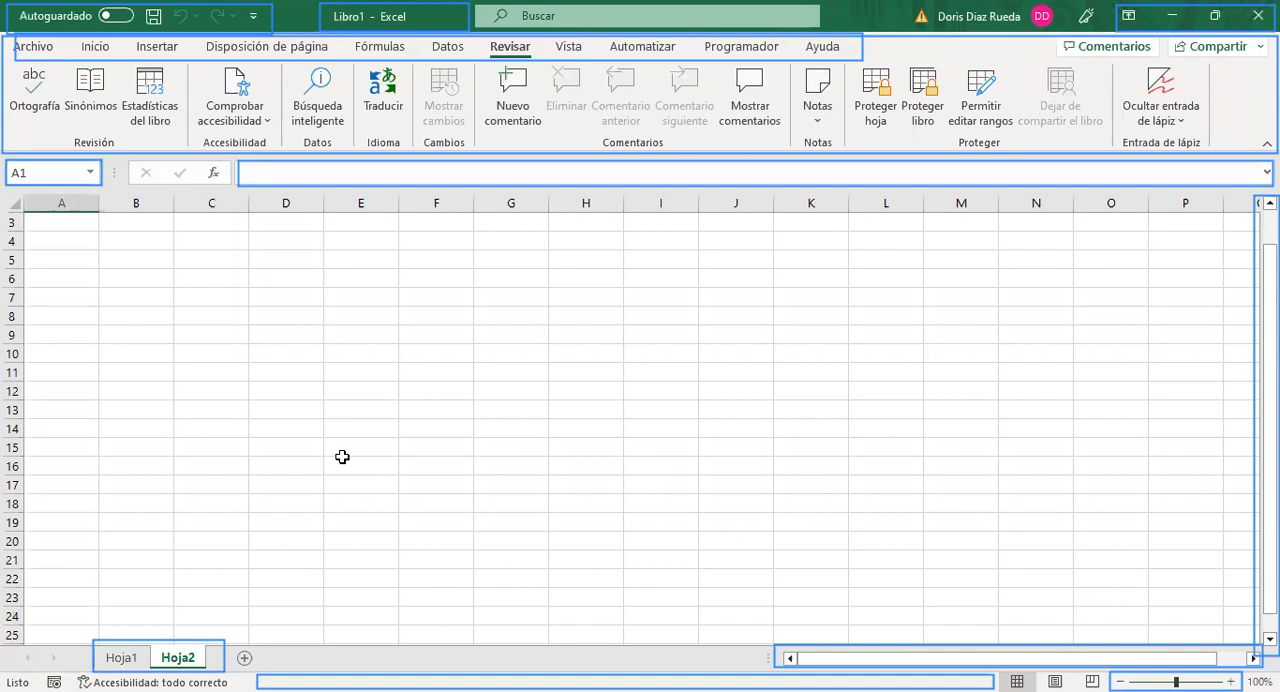
{"action": "scroll", "coordinate": [340, 455], "scroll_direction": "up", "scroll_amount": 1}
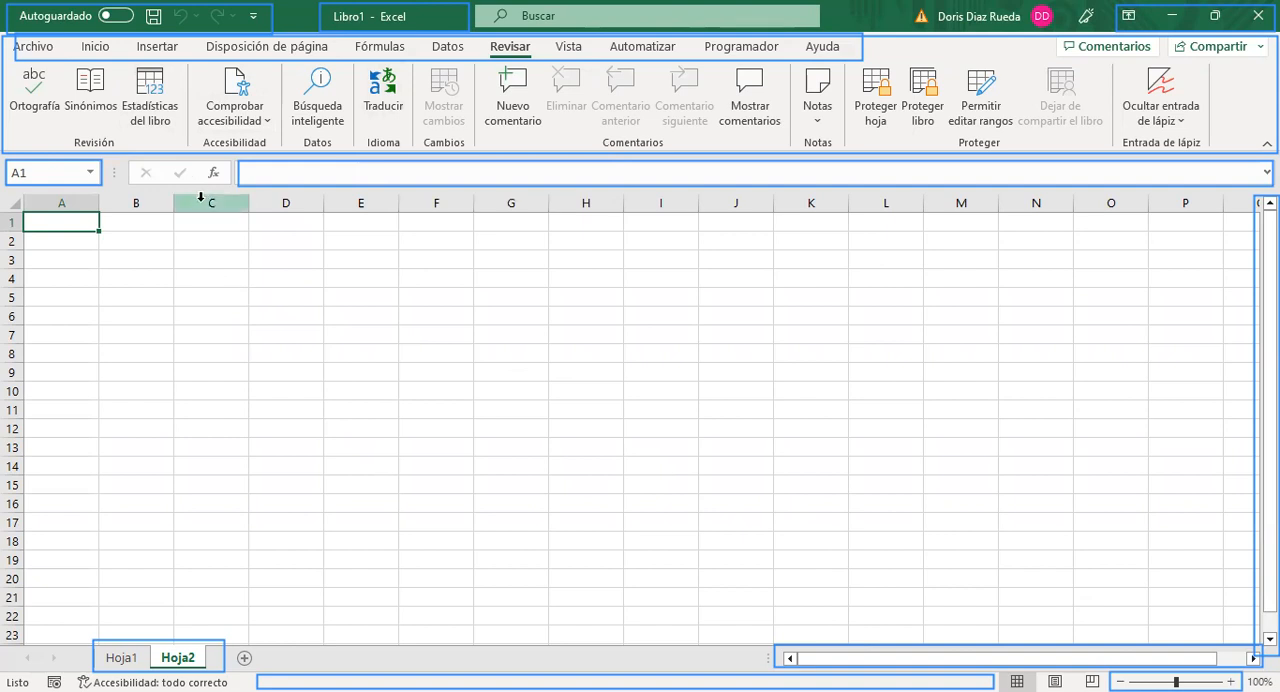
Step: Select column B and row 4 separately and together, and finish on their intersection, cell B4
{"action": "left_click", "coordinate": [138, 198]}
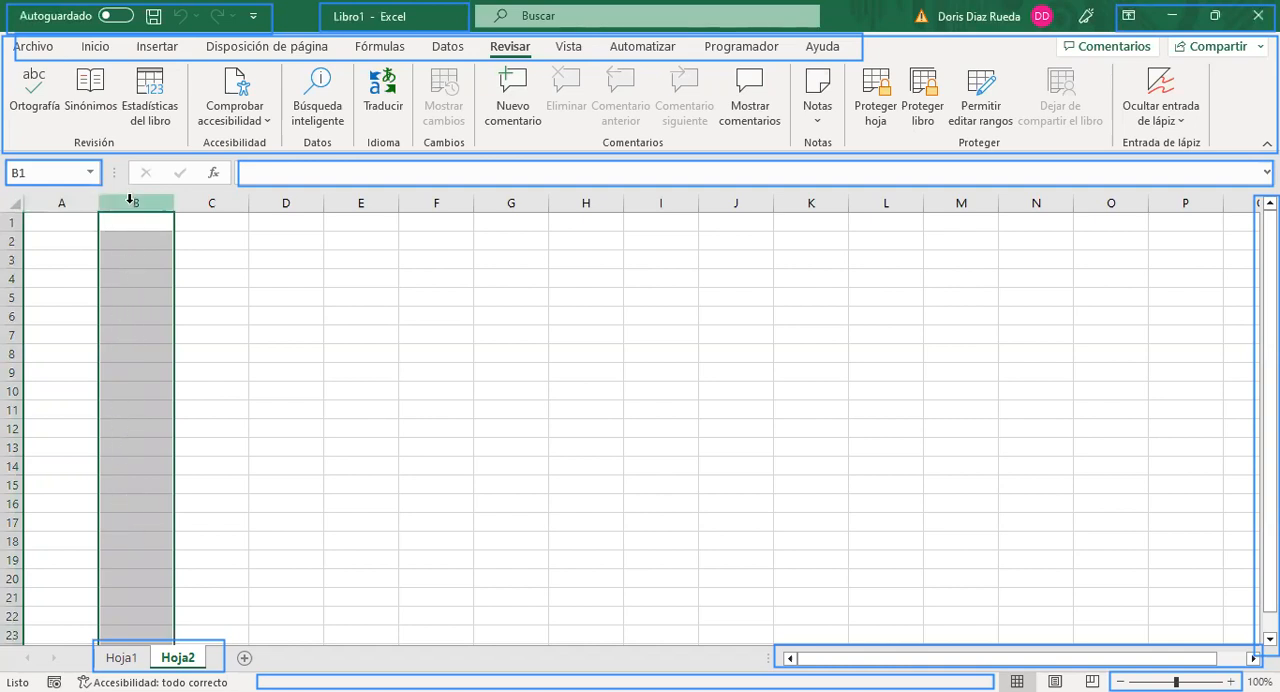
{"action": "left_click", "coordinate": [14, 277]}
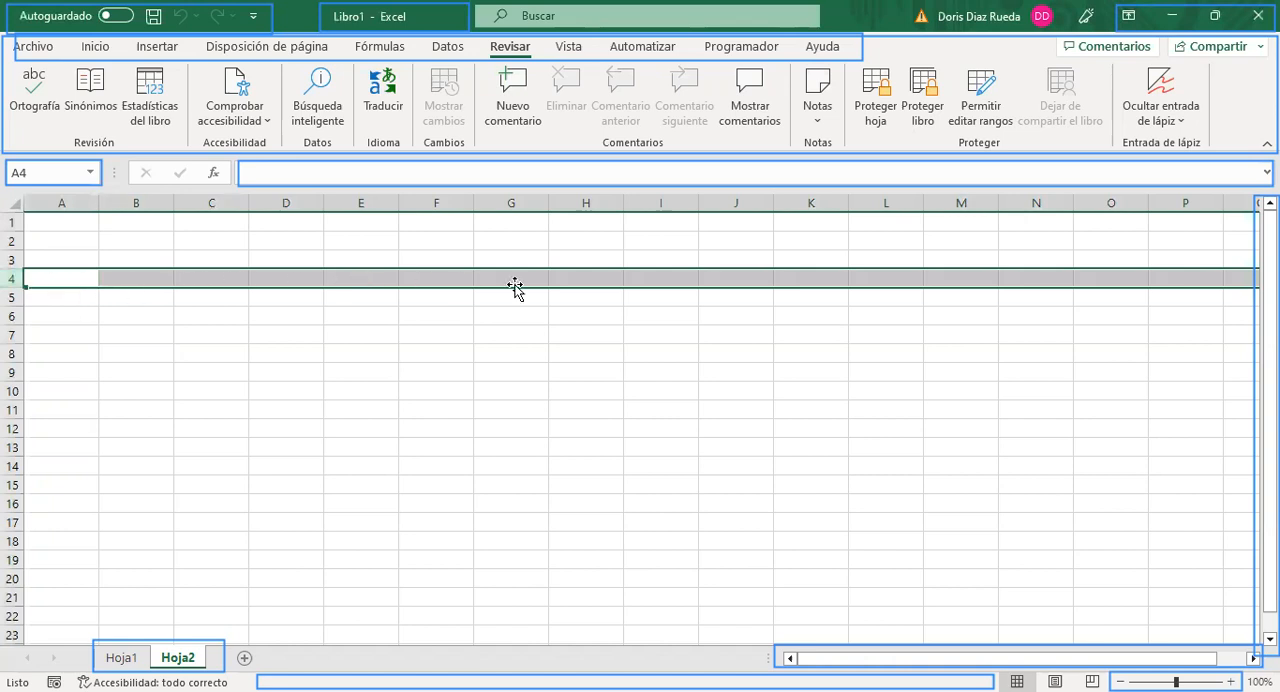
{"action": "left_click", "coordinate": [140, 193], "text": "ctrl"}
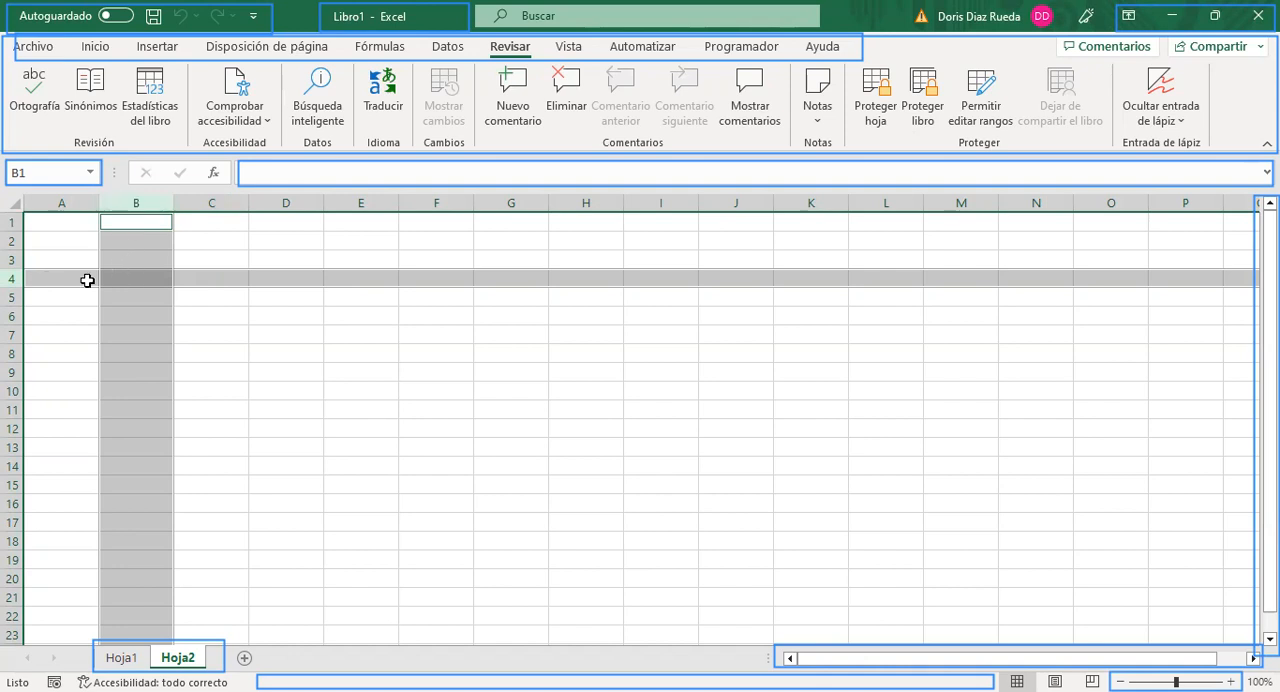
{"action": "left_click", "coordinate": [132, 277]}
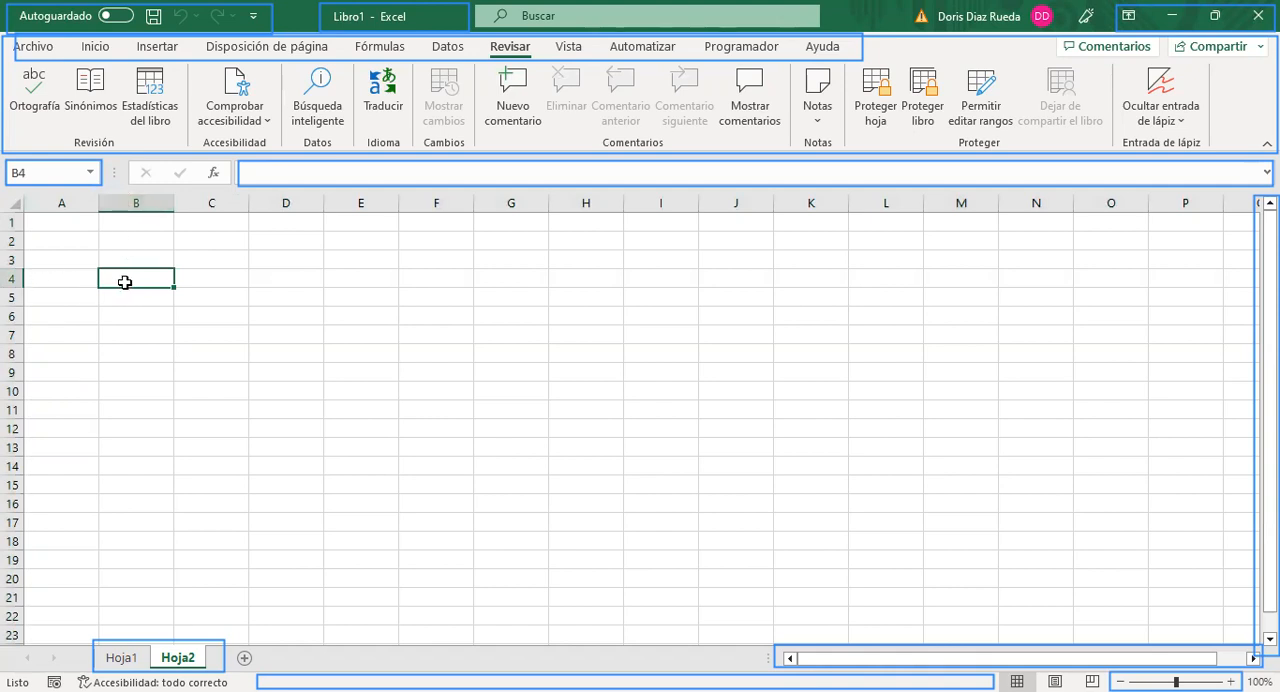
Step: Highlight column B with row 4 again, exclude their intersection, and select cells B4, A4 and B4 in turn
{"action": "left_click", "coordinate": [128, 205]}
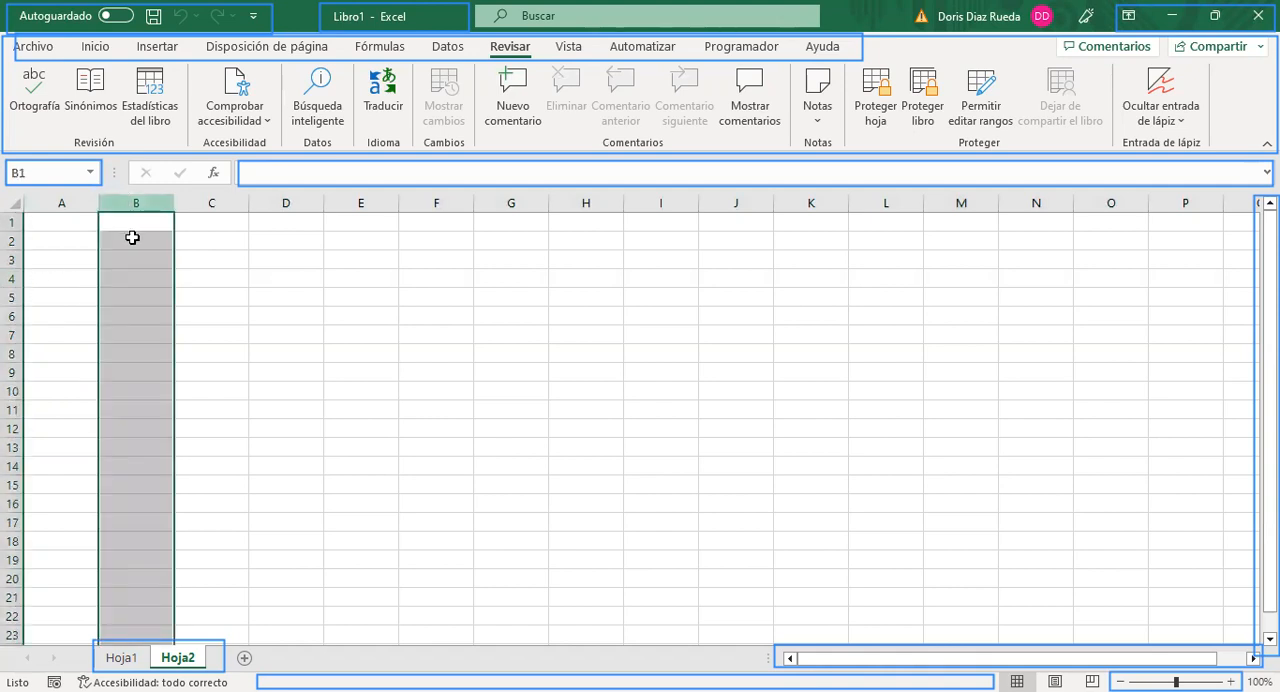
{"action": "left_click", "coordinate": [14, 280], "text": "ctrl"}
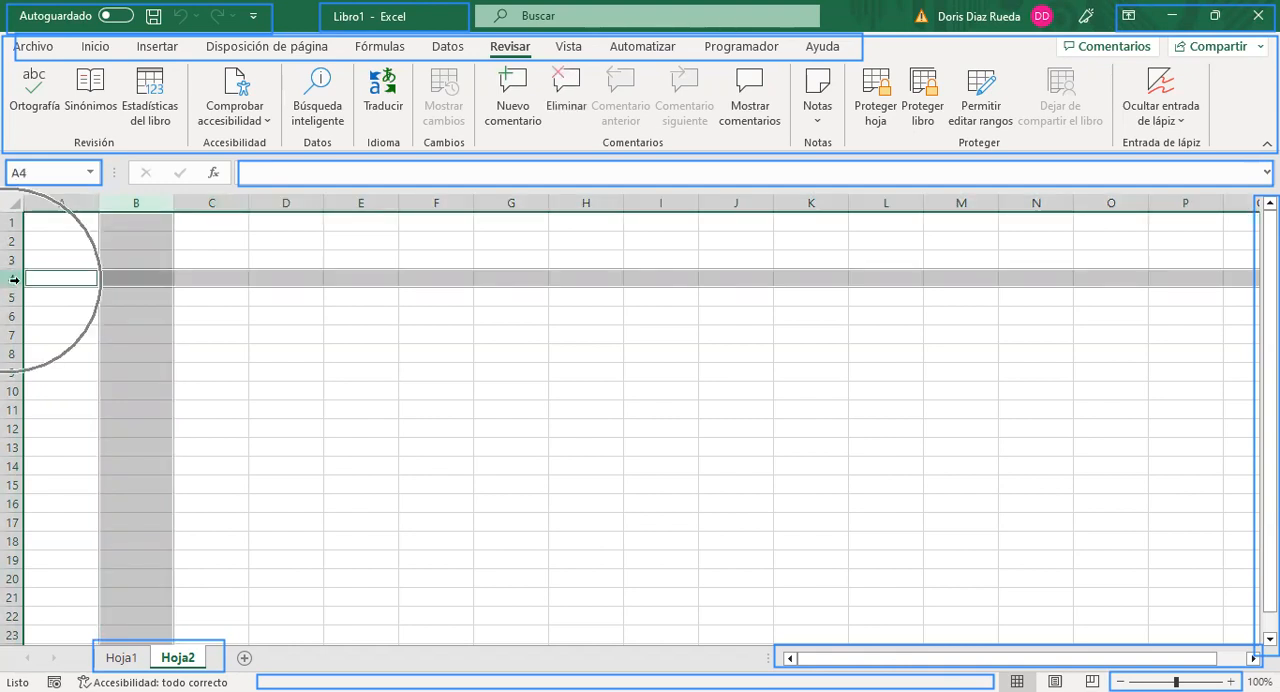
{"action": "left_click", "coordinate": [122, 276], "text": "ctrl"}
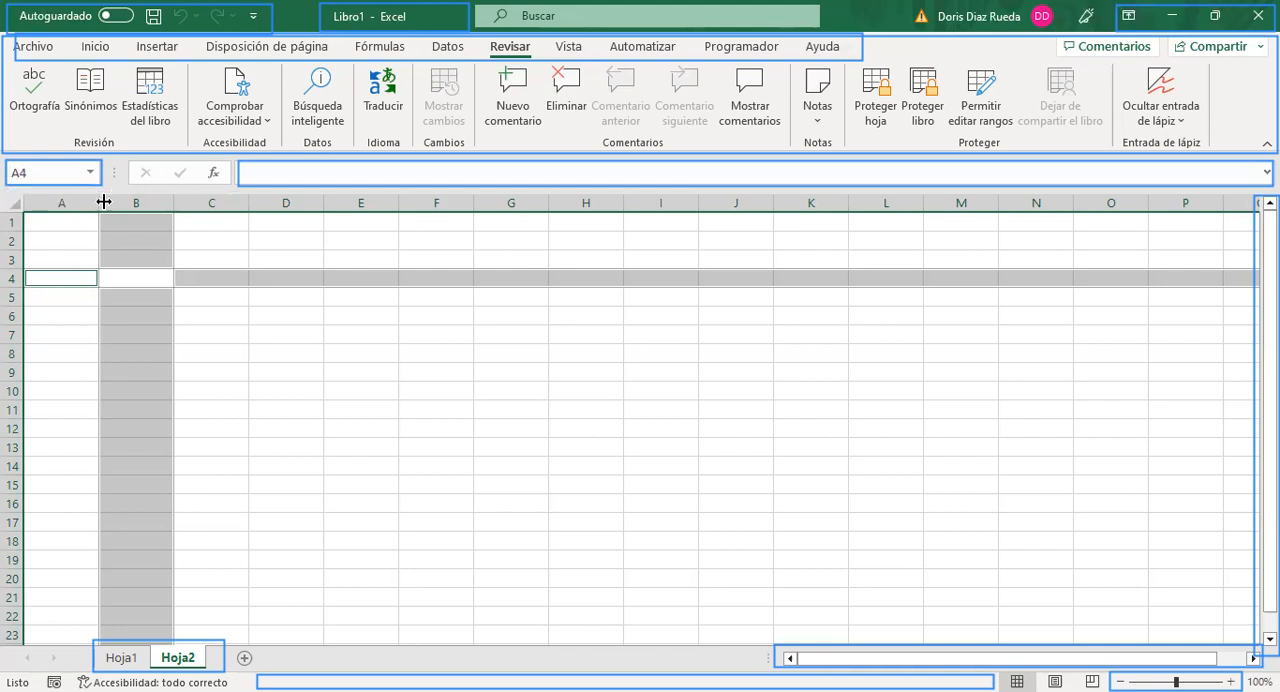
{"action": "left_click", "coordinate": [119, 277]}
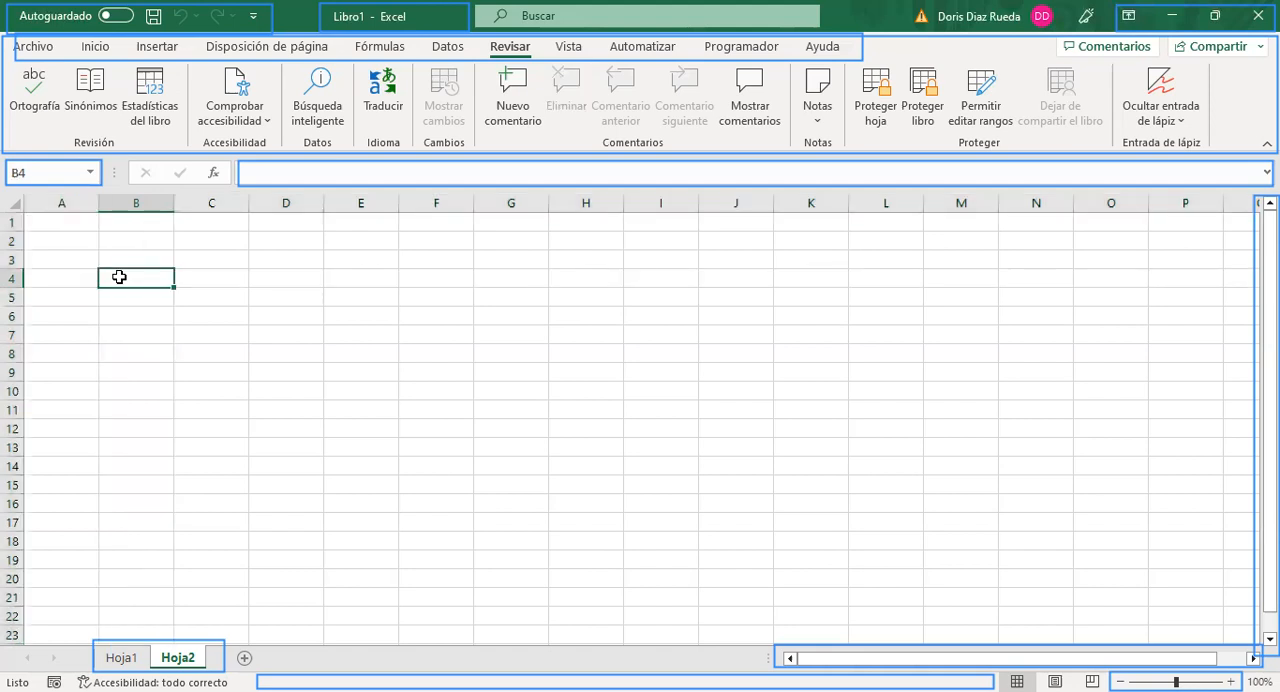
{"action": "left_click", "coordinate": [78, 275]}
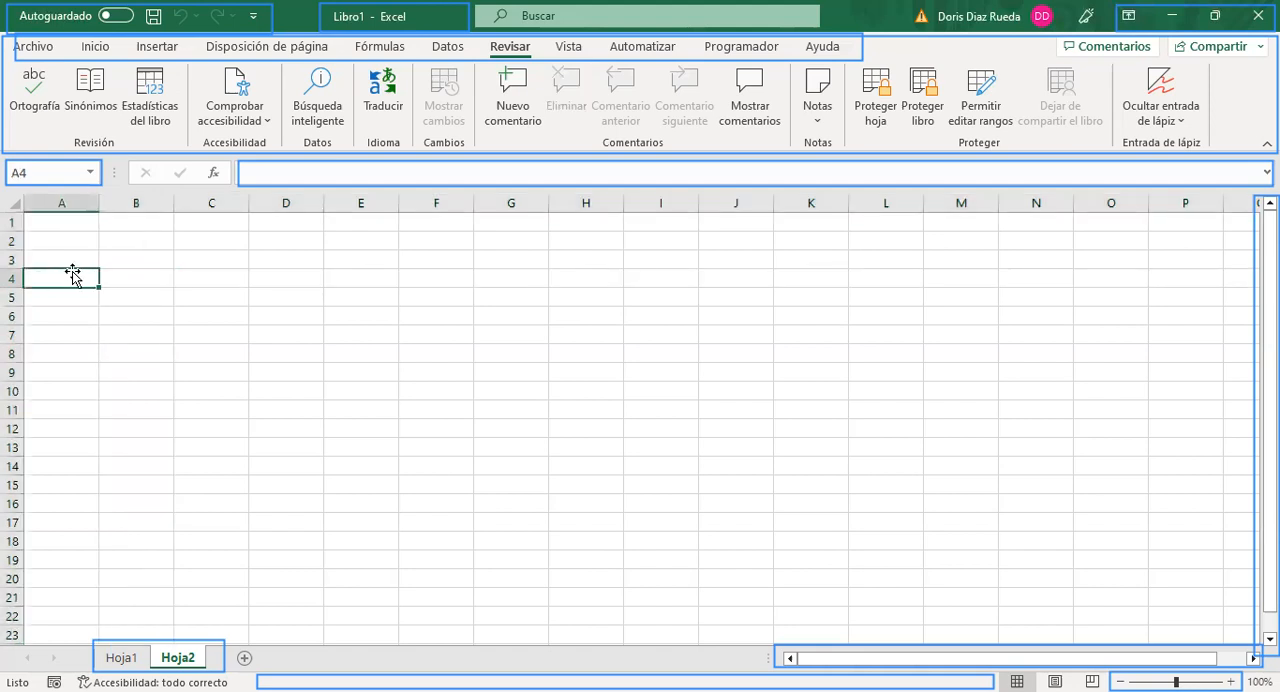
{"action": "key", "text": "Right"}
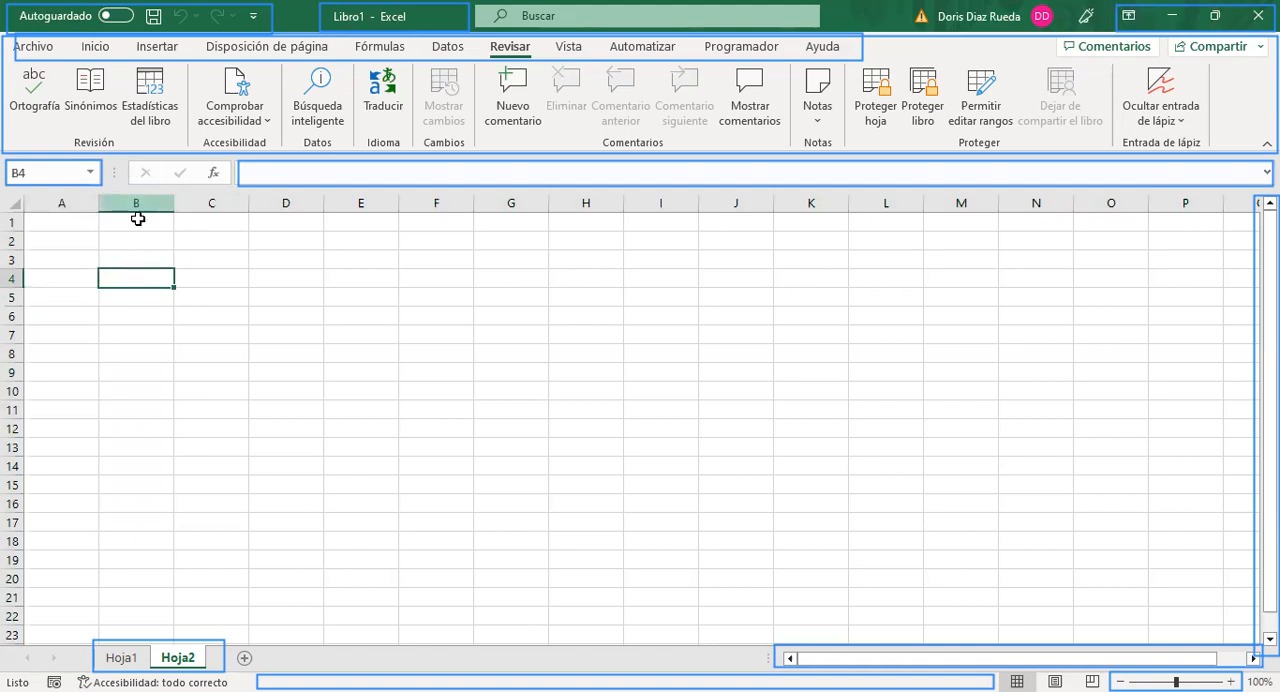
Step: Show once more how column B and row 4 cross, ending with cell B4 selected to check its reference
{"action": "left_click", "coordinate": [131, 199]}
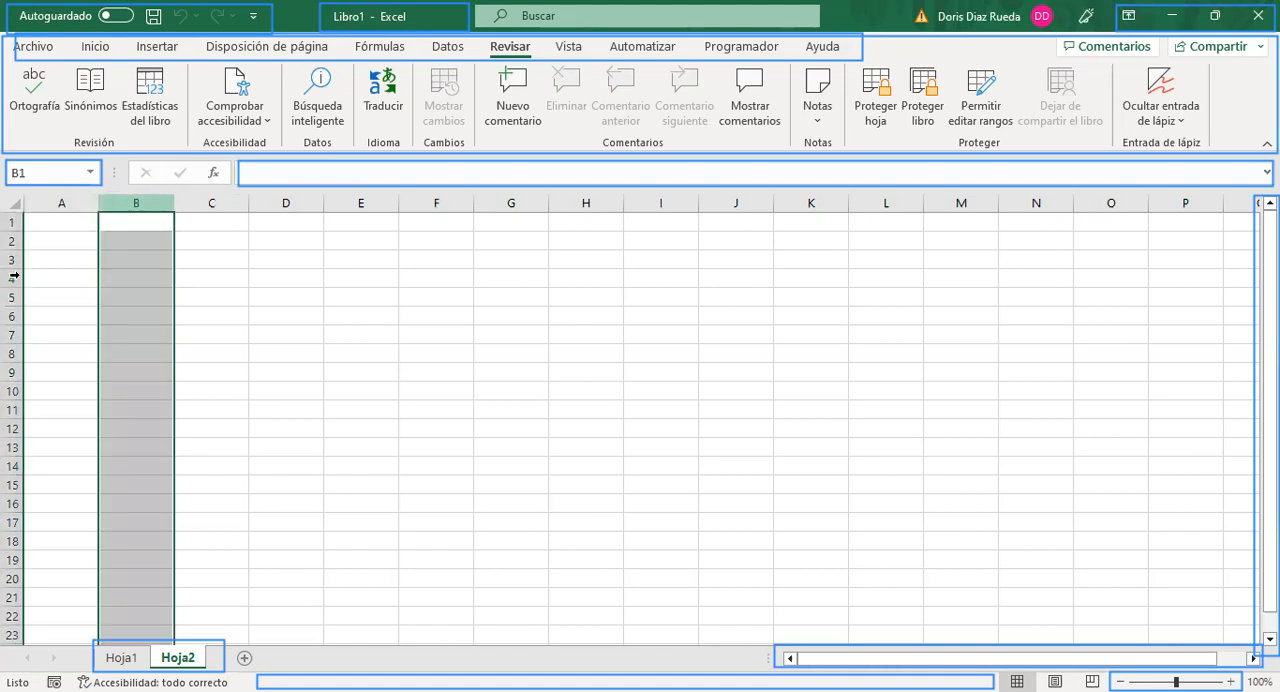
{"action": "left_click", "coordinate": [12, 277], "text": "ctrl"}
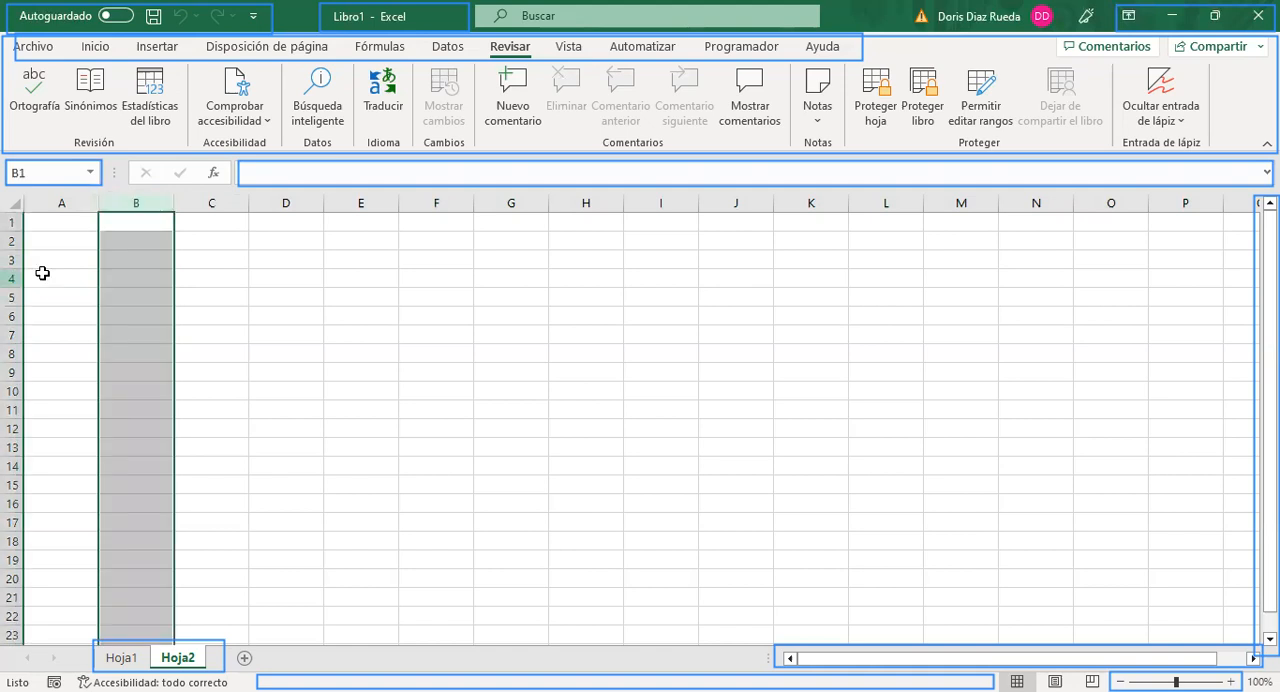
{"action": "left_click", "coordinate": [141, 275], "text": "ctrl"}
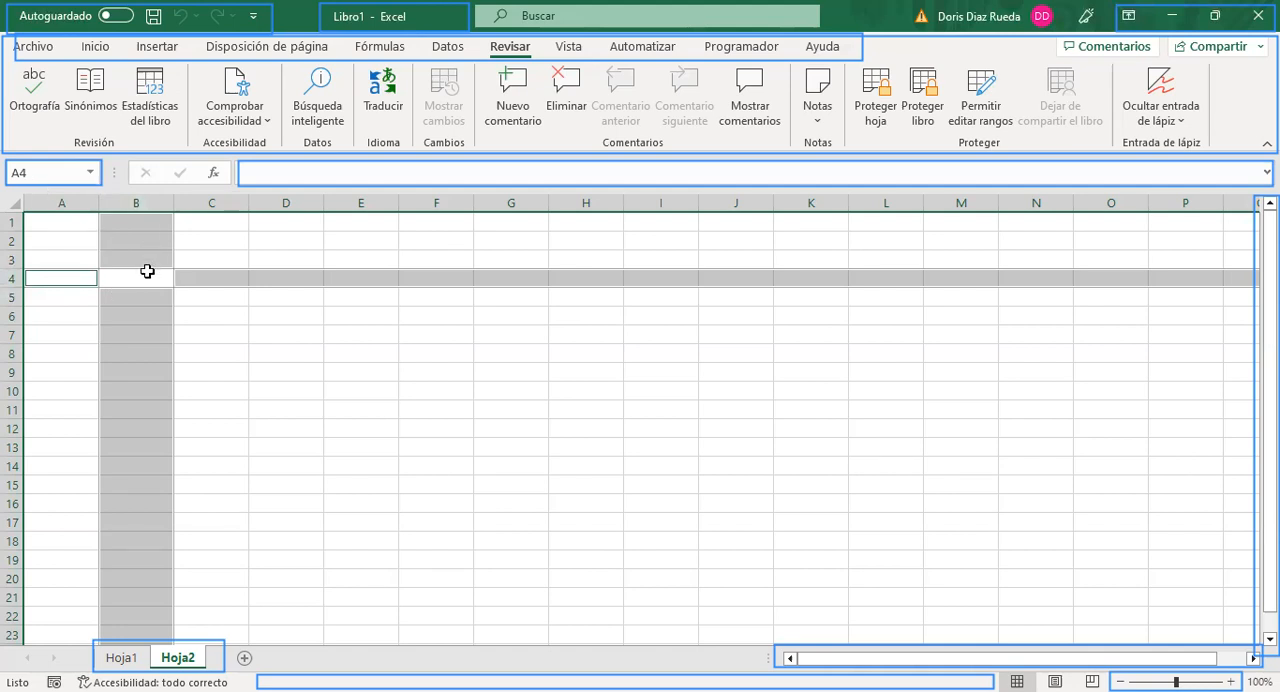
{"action": "key", "text": "Right"}
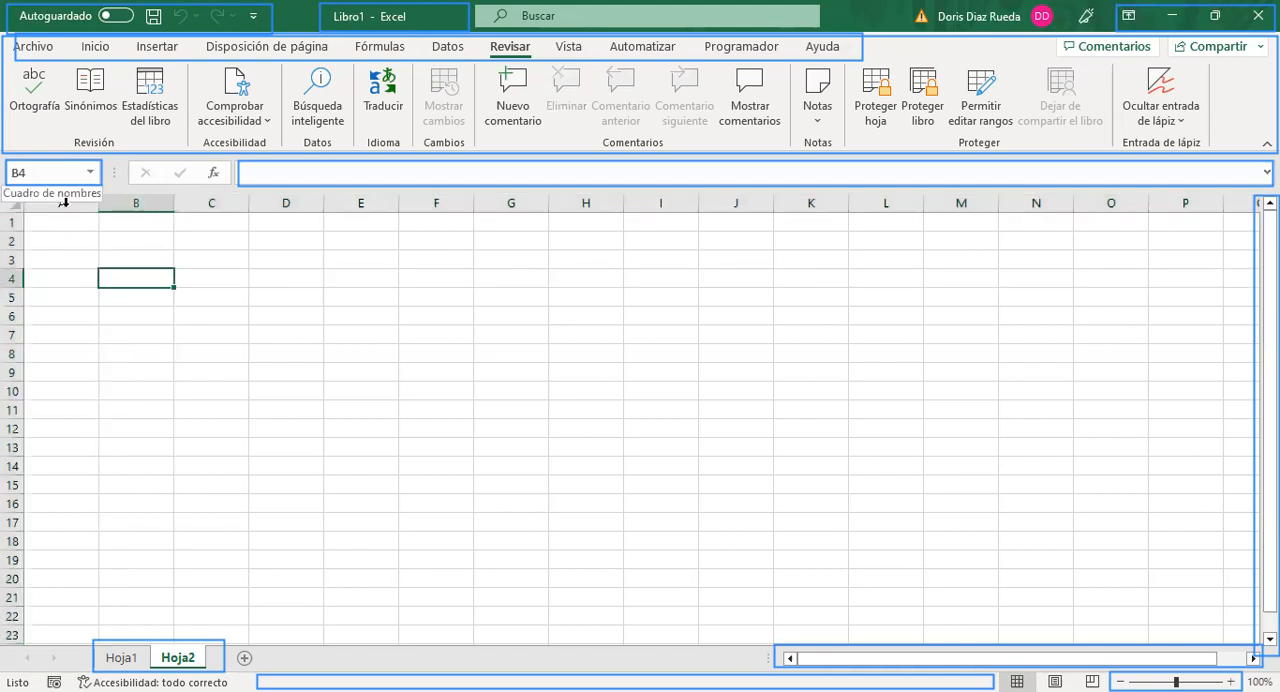
{"action": "key", "text": "Left"}
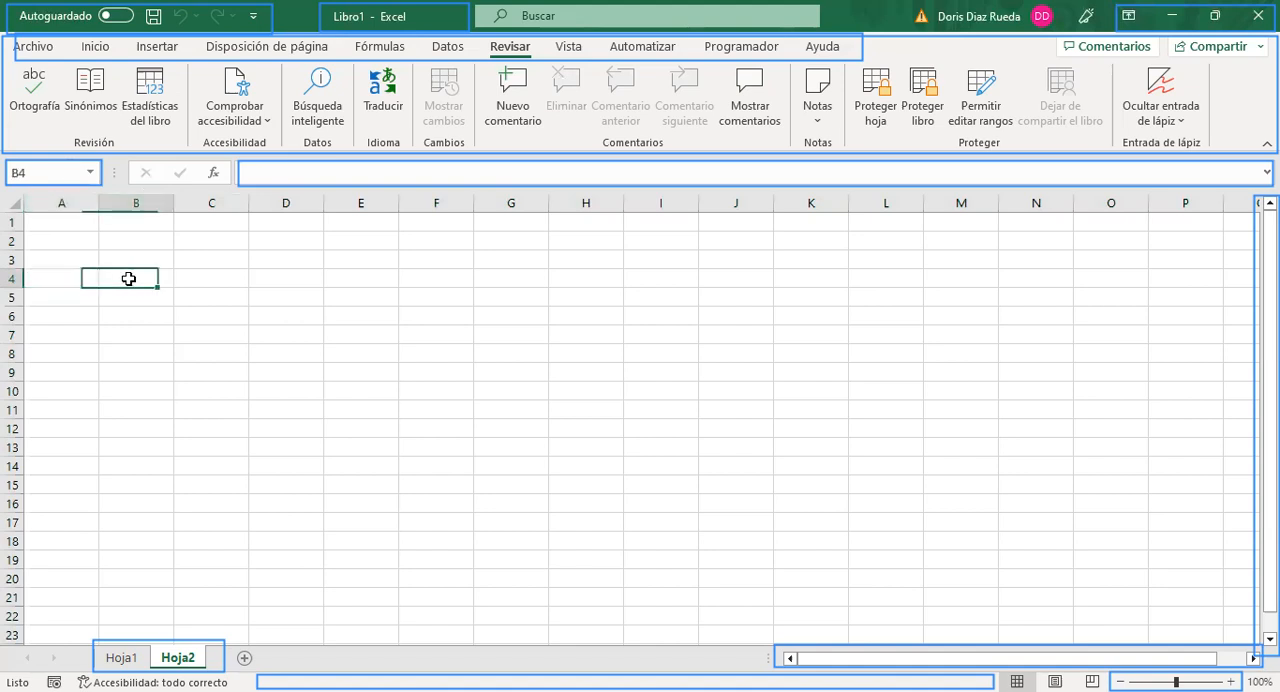
{"action": "key", "text": "Right"}
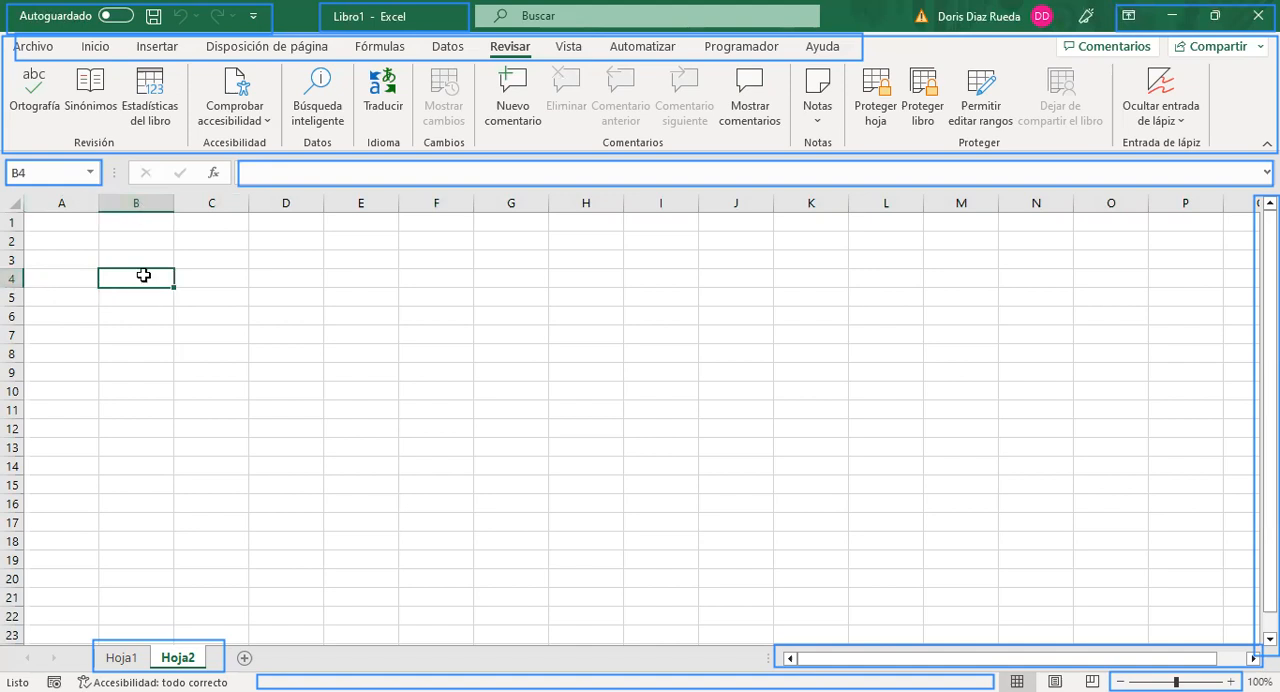
Step: Demonstrate cell ranges by selecting blocks down column C, including C10:C12 and a longer one starting at C4
{"action": "left_click_drag", "start_coordinate": [220, 284], "coordinate": [212, 300]}
{"action": "left_click_drag", "start_coordinate": [210, 391], "coordinate": [207, 430]}
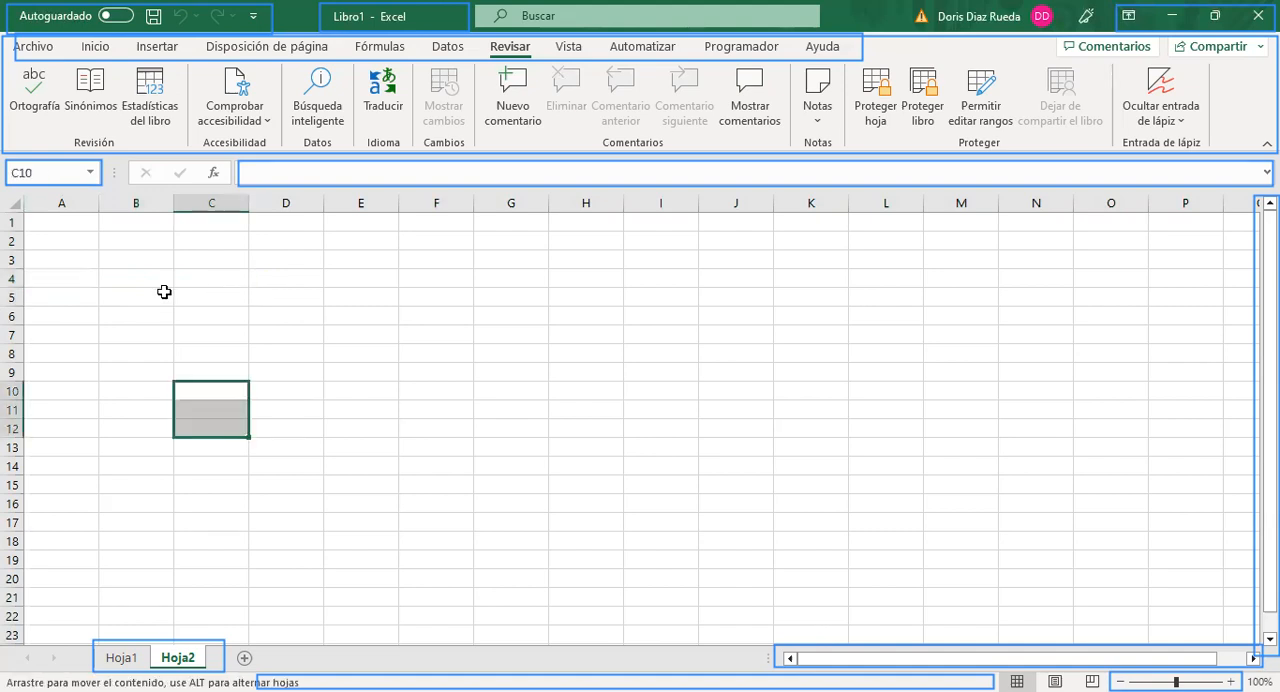
{"action": "left_click_drag", "start_coordinate": [213, 279], "coordinate": [209, 440]}
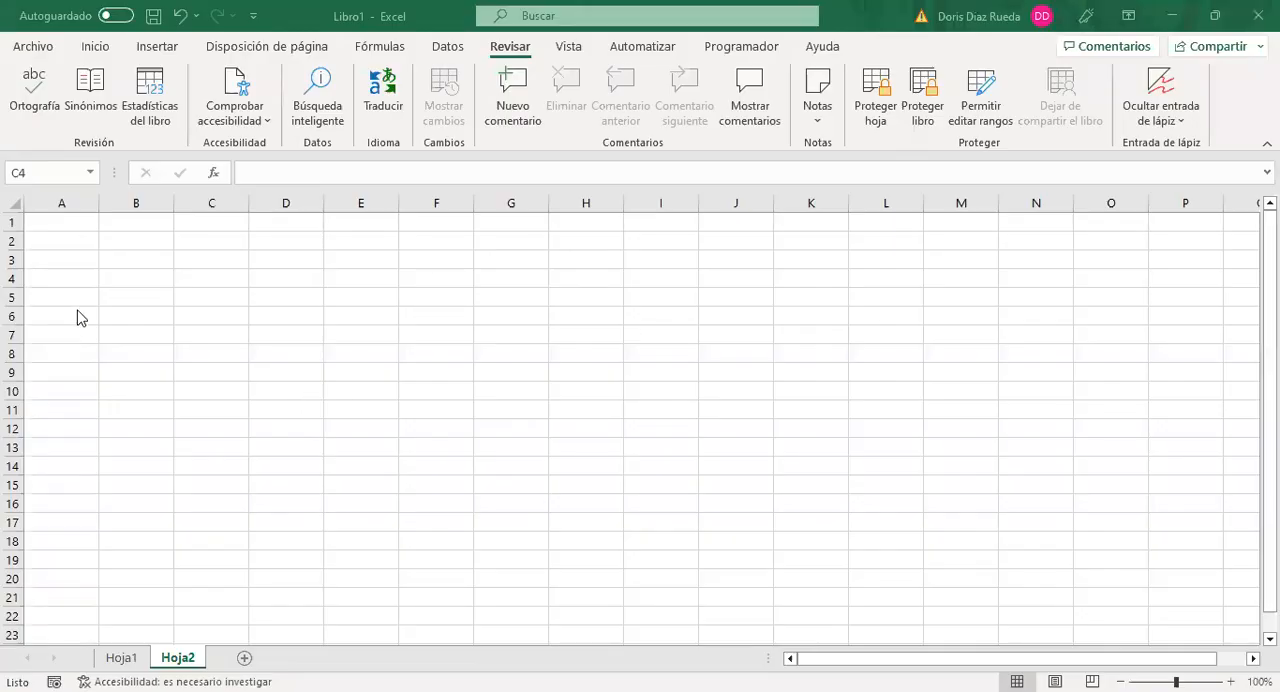
Step: Enter 3478 in cell B4 and 32 in cell B6 of Hoja2
{"action": "left_click", "coordinate": [121, 276]}
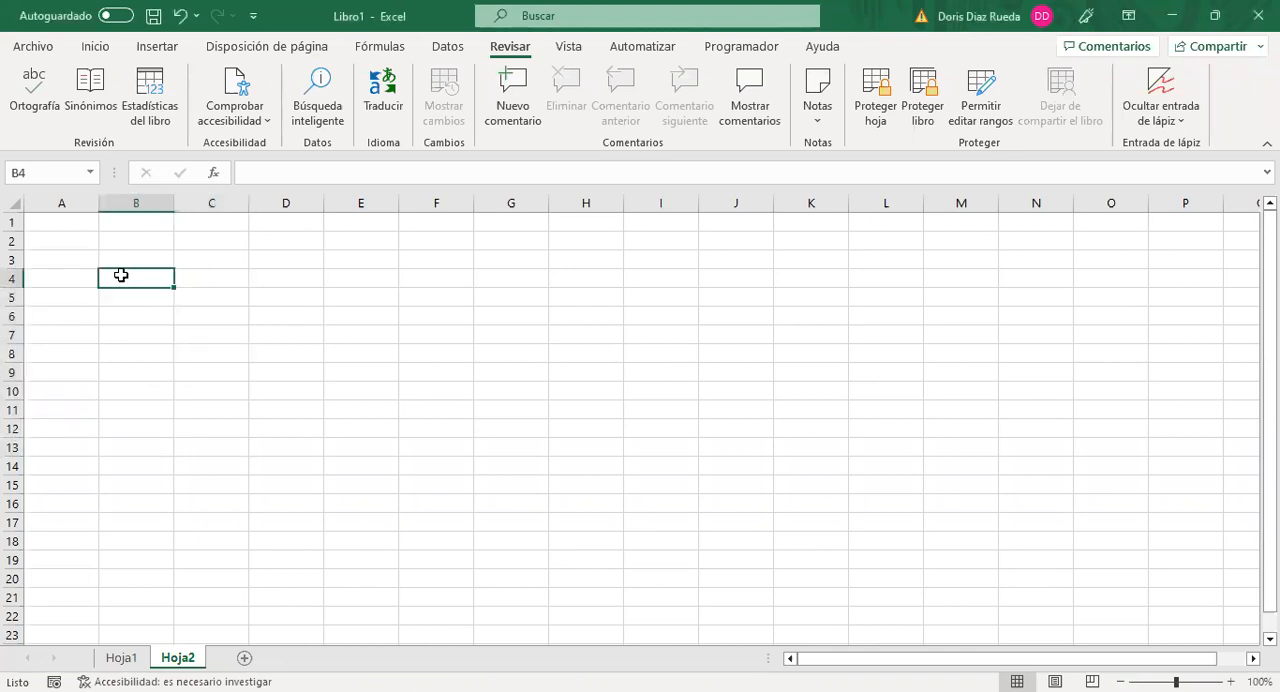
{"action": "type", "text": "3478"}
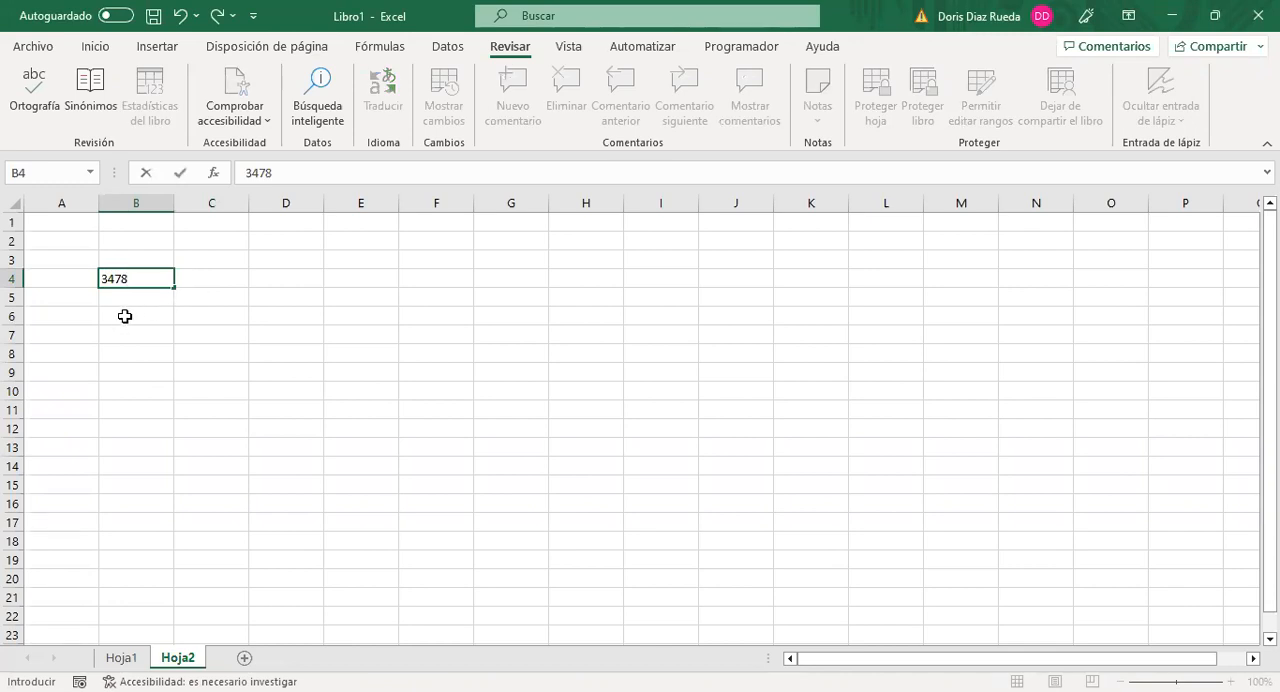
{"action": "left_click", "coordinate": [125, 314]}
{"action": "type", "text": "32"}
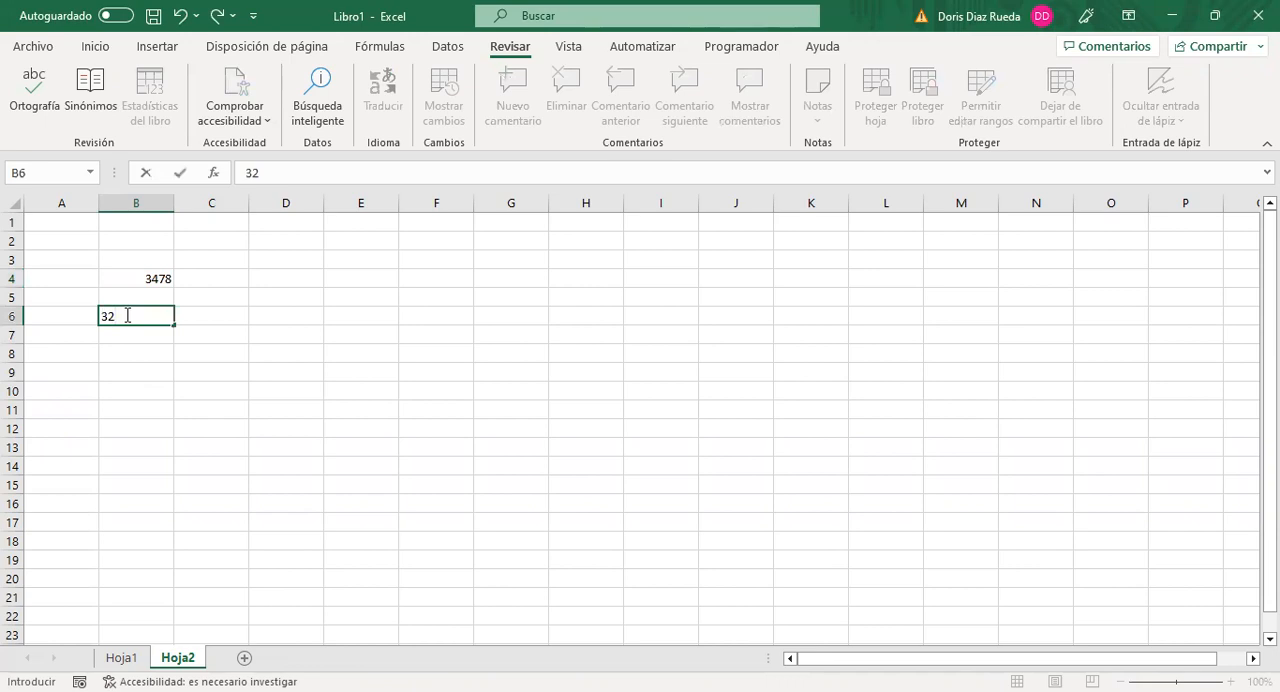
Step: Apply the Número format to cell B4 and reduce it to no decimal places
{"action": "left_click_drag", "start_coordinate": [192, 350], "coordinate": [151, 280]}
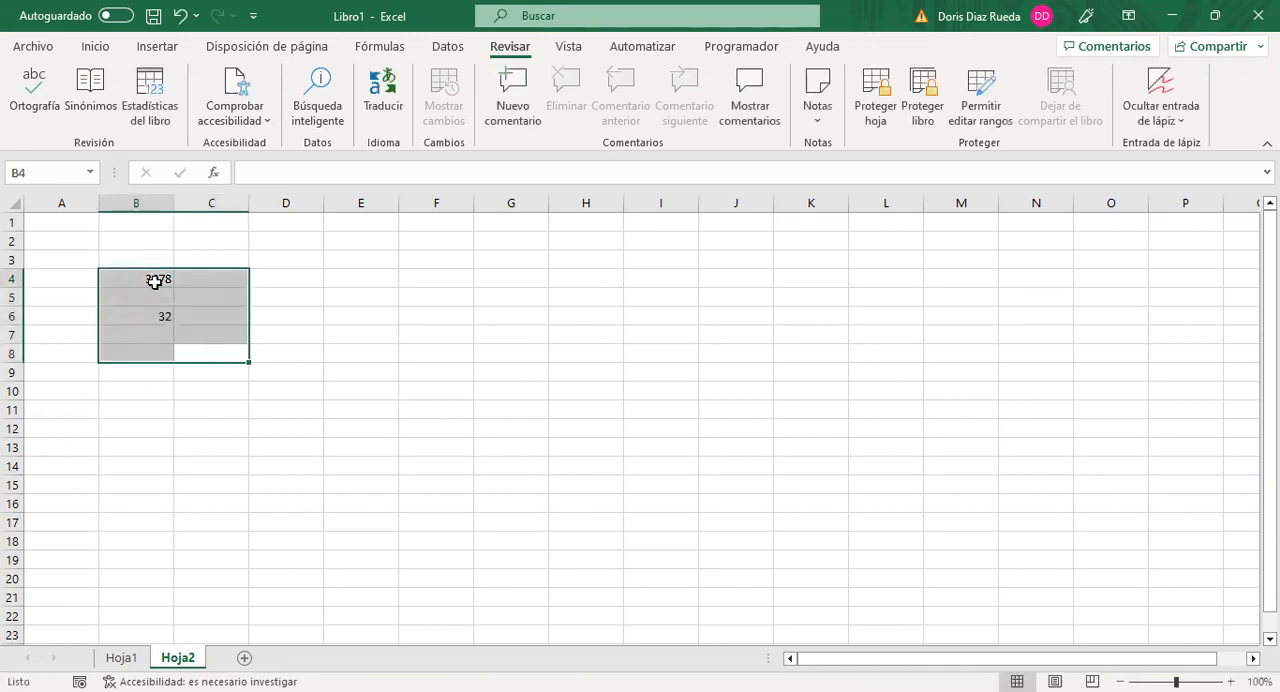
{"action": "left_click", "coordinate": [155, 282]}
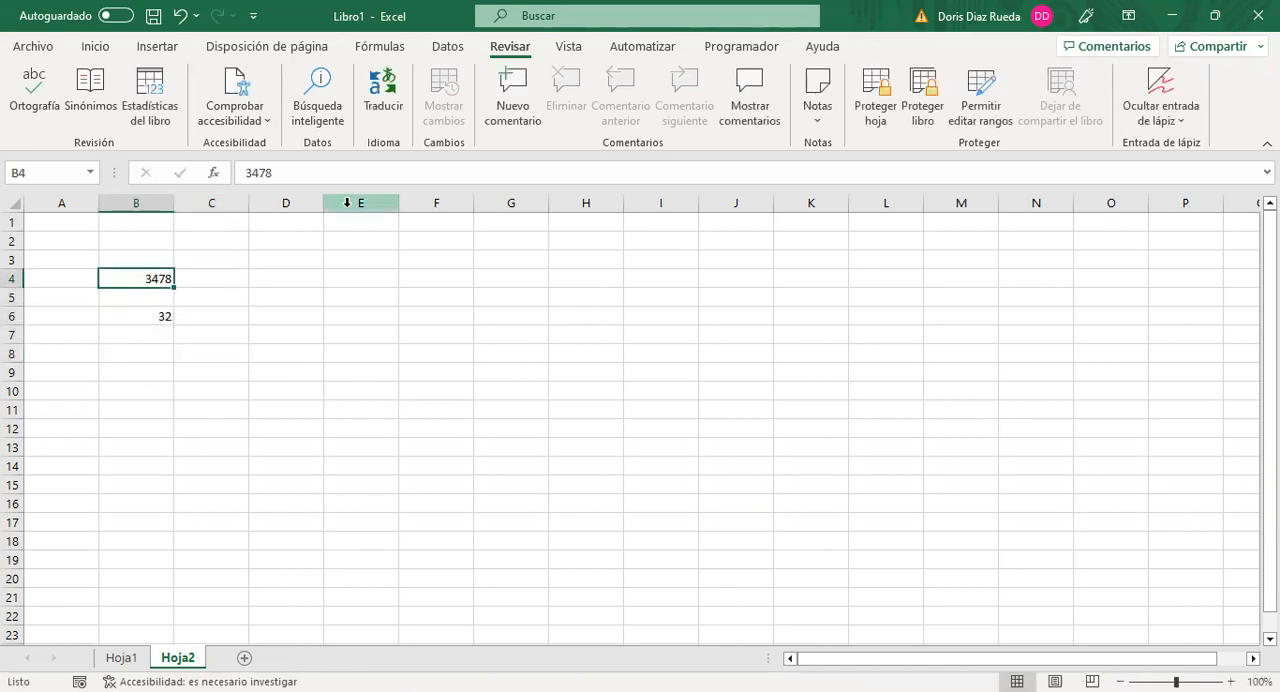
{"action": "left_click", "coordinate": [97, 48]}
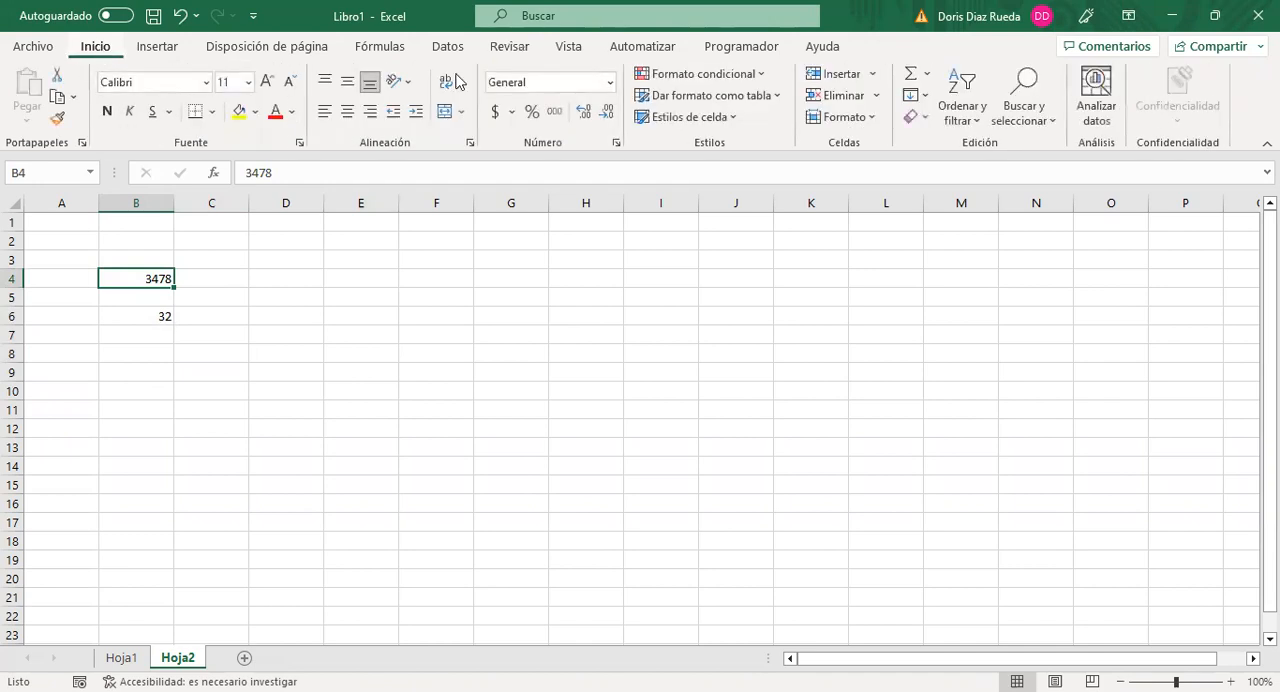
{"action": "left_click", "coordinate": [610, 88]}
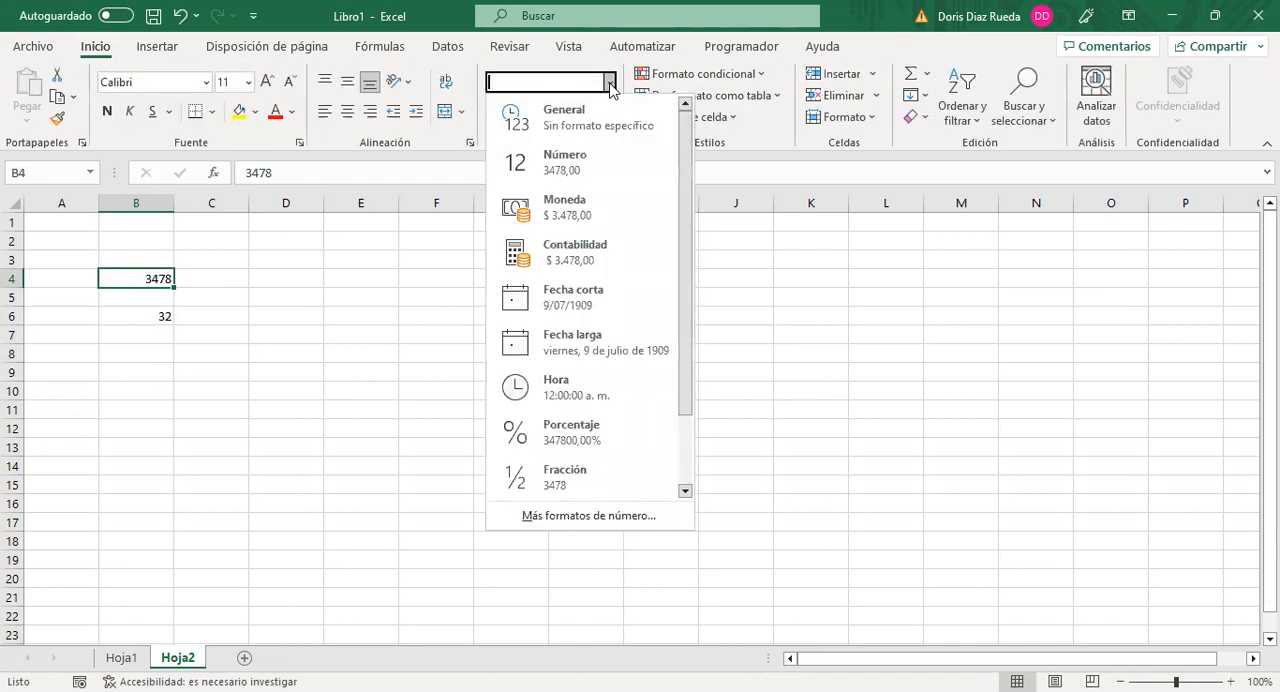
{"action": "left_click", "coordinate": [581, 157]}
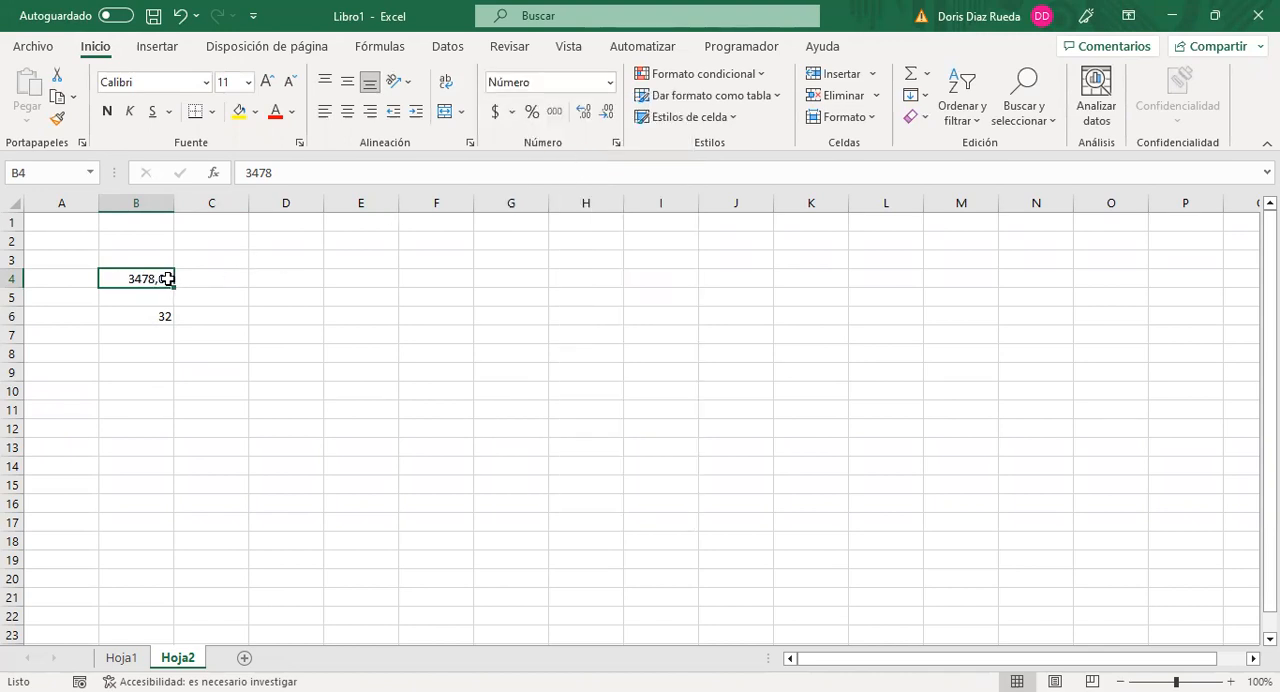
{"action": "left_click", "coordinate": [606, 114]}
{"action": "left_click", "coordinate": [606, 114]}
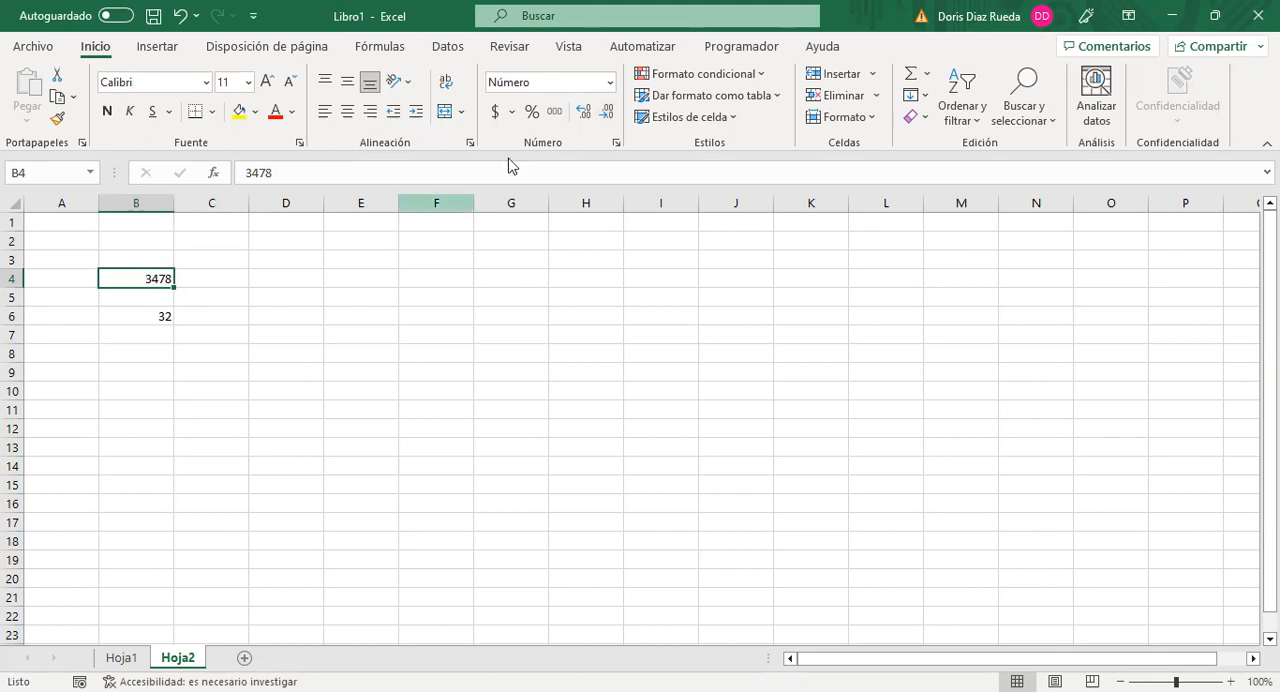
Step: Apply the thousands style (Estilo millares) to cell B4 and remove both decimals
{"action": "left_click", "coordinate": [553, 114]}
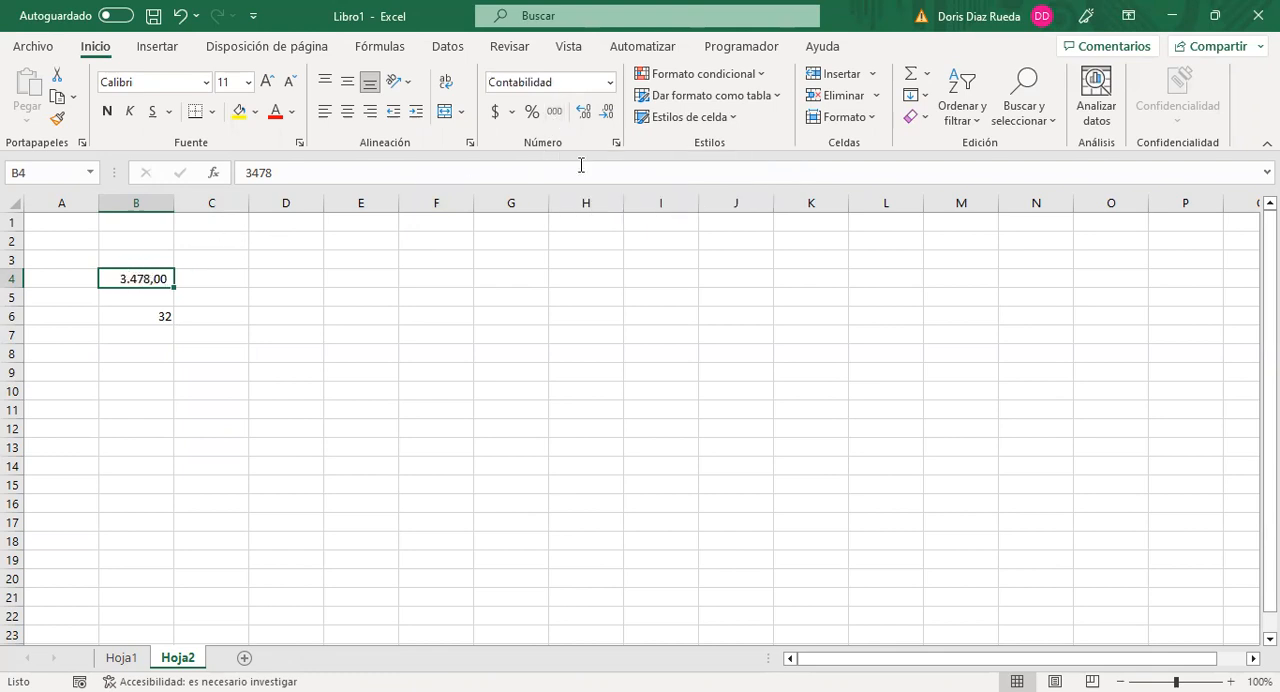
{"action": "left_click", "coordinate": [608, 113]}
{"action": "left_click", "coordinate": [608, 113]}
{"action": "left_click", "coordinate": [208, 312]}
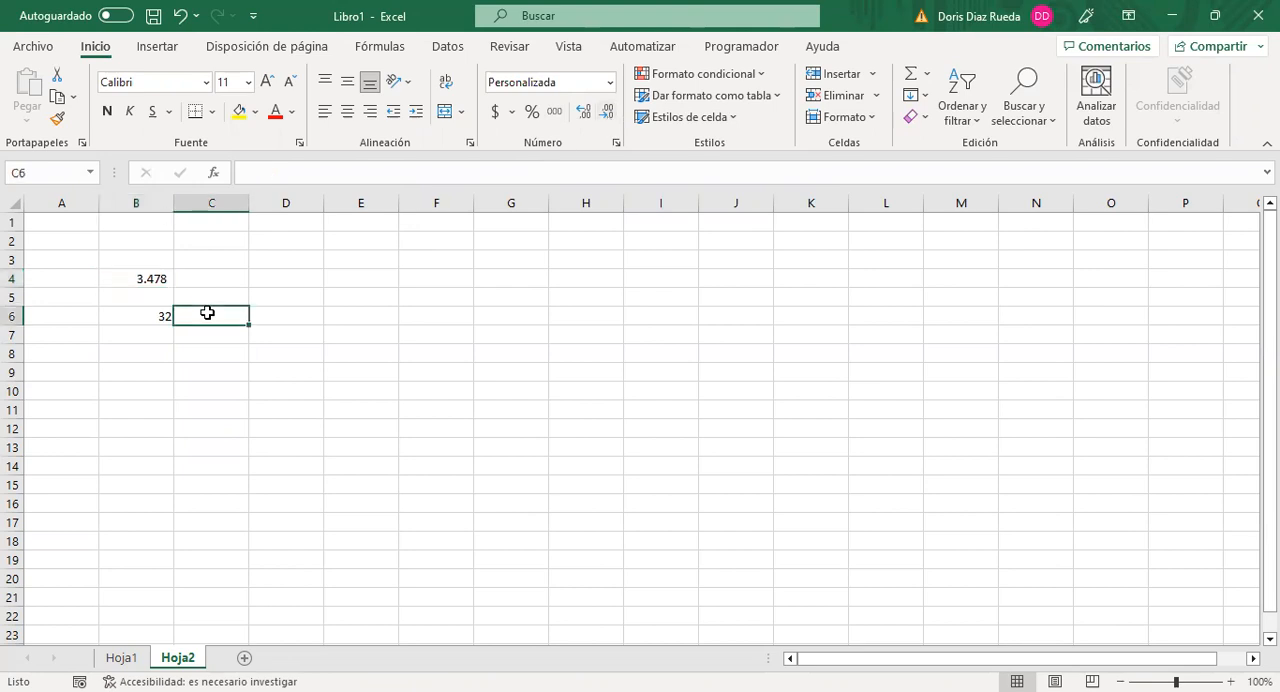
Step: Select cells B4 and B6 alternately to compare their contents and number formats, ending on B4
{"action": "left_click", "coordinate": [152, 281]}
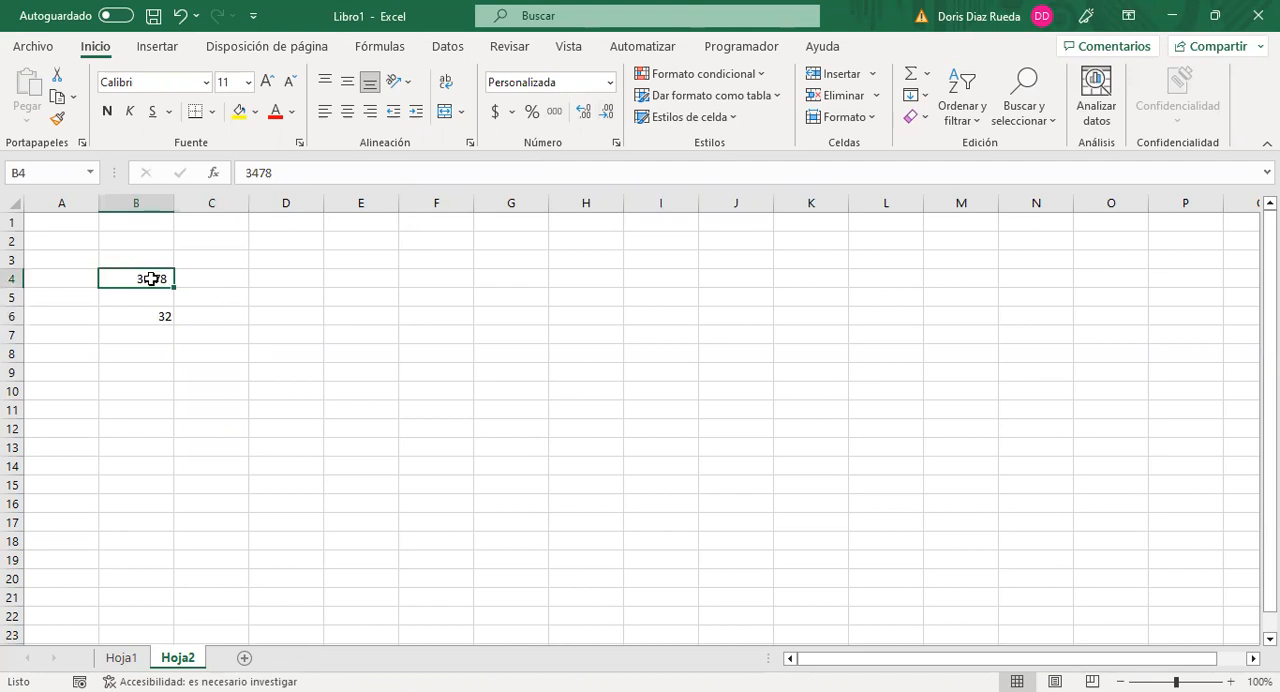
{"action": "left_click", "coordinate": [150, 316]}
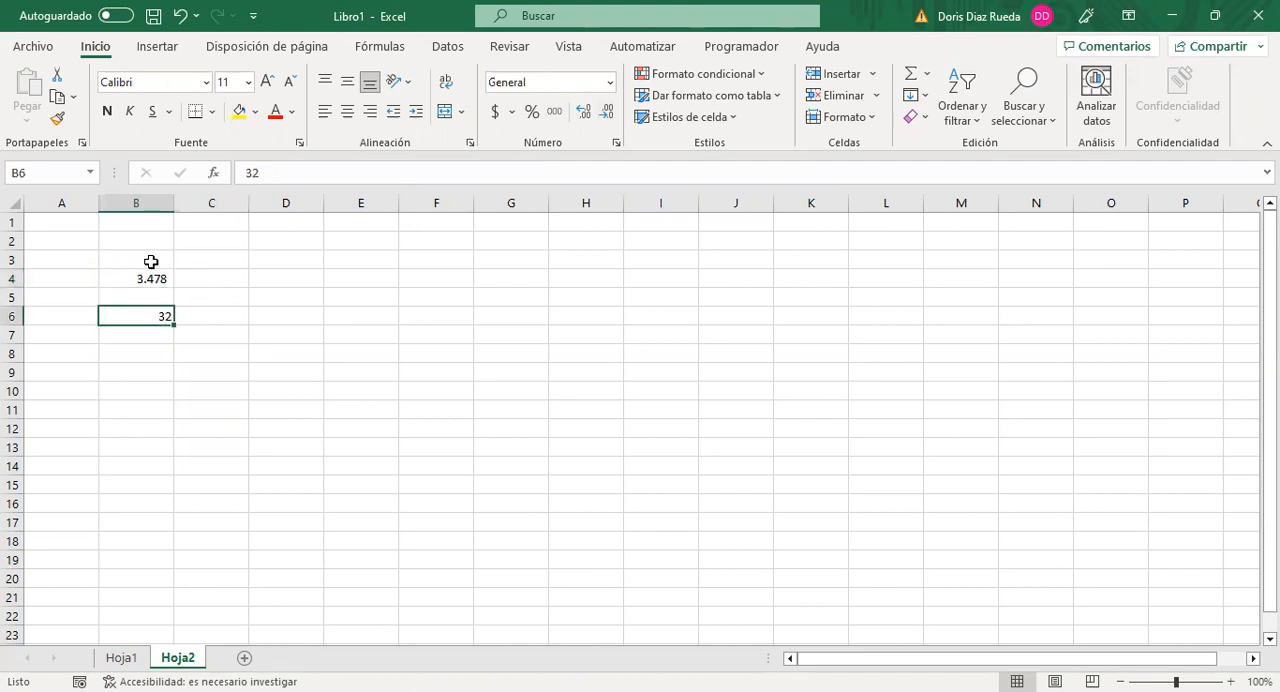
{"action": "left_click", "coordinate": [148, 279]}
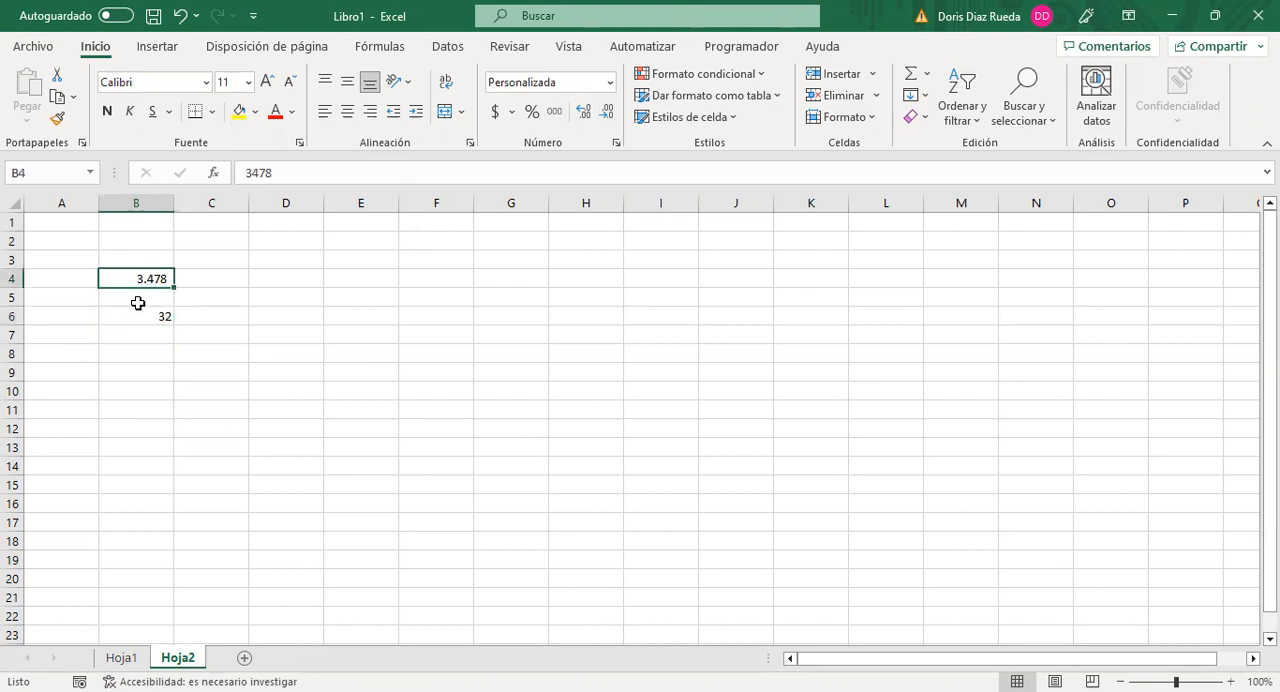
Step: Enter a formula in cell C5 that multiplies cell B4 by cell B6 (=B4*B6)
{"action": "left_click", "coordinate": [138, 316]}
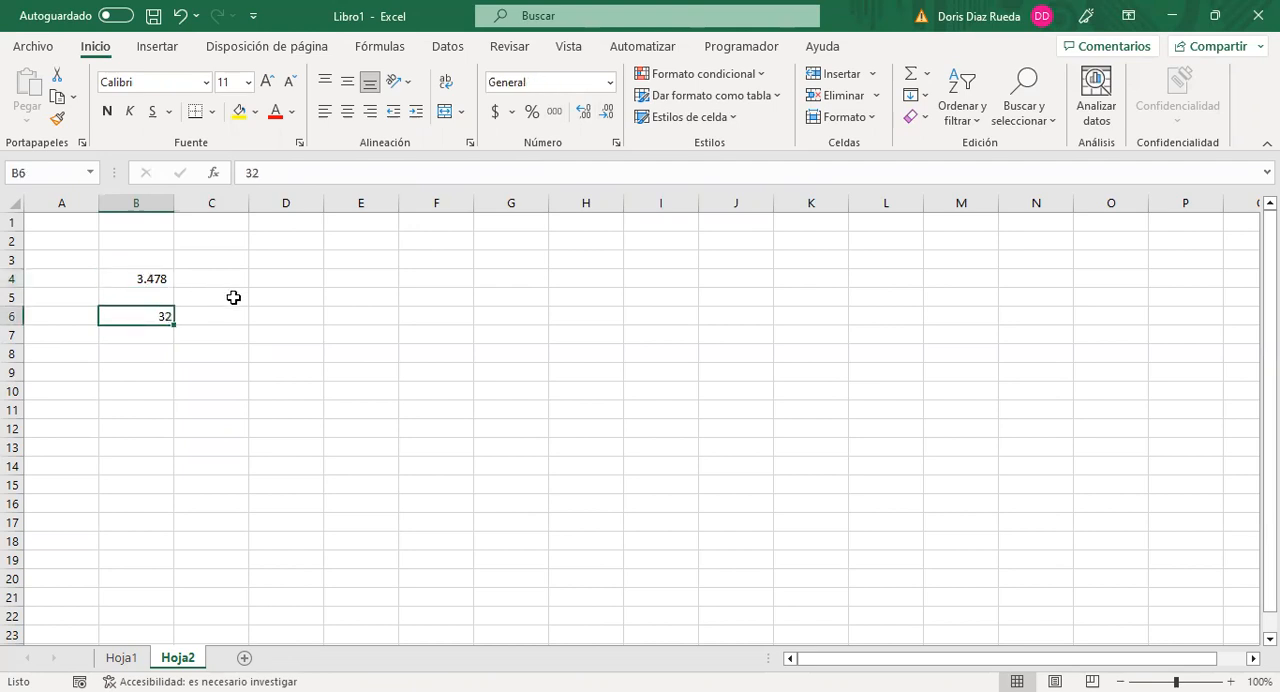
{"action": "left_click", "coordinate": [233, 297]}
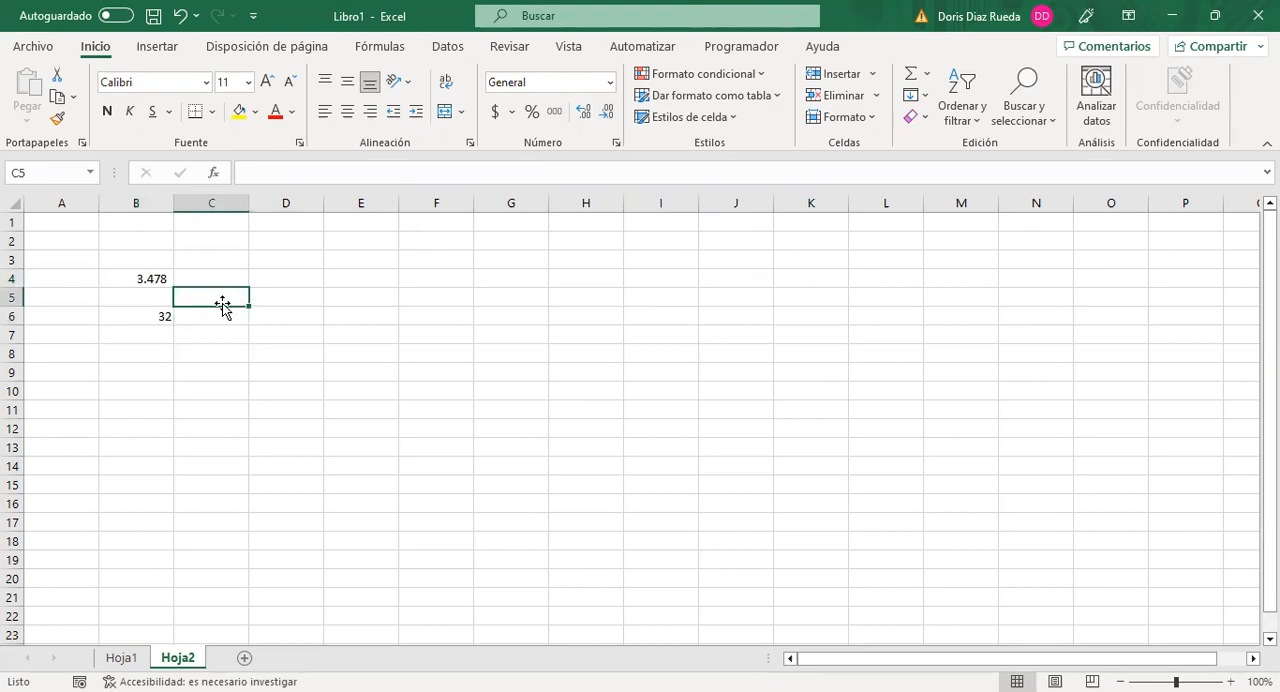
{"action": "type", "text": "="}
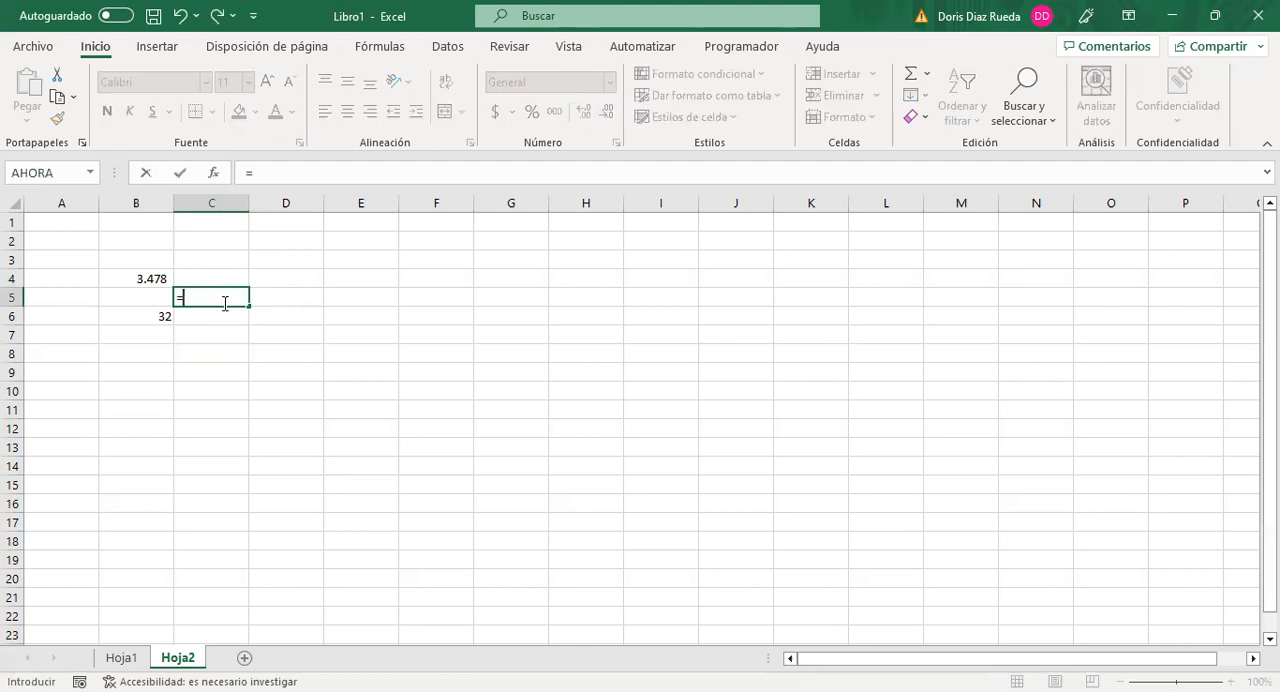
{"action": "left_click", "coordinate": [152, 277]}
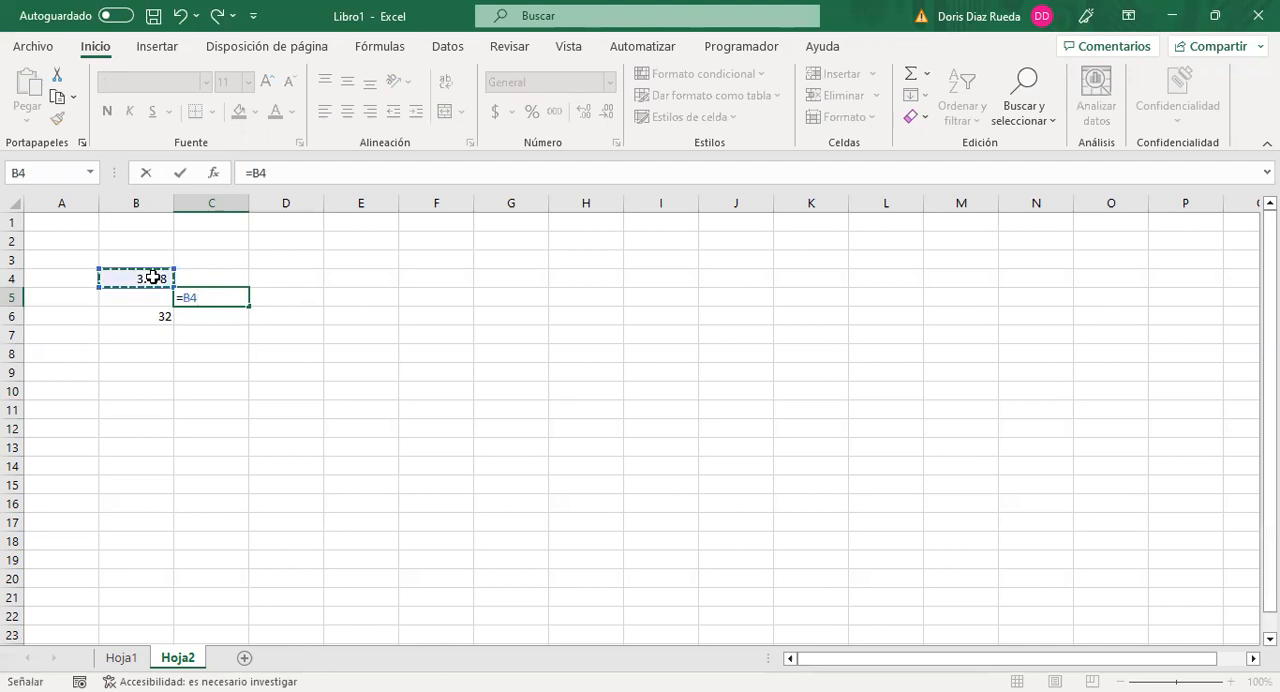
{"action": "type", "text": "*"}
{"action": "left_click", "coordinate": [155, 318]}
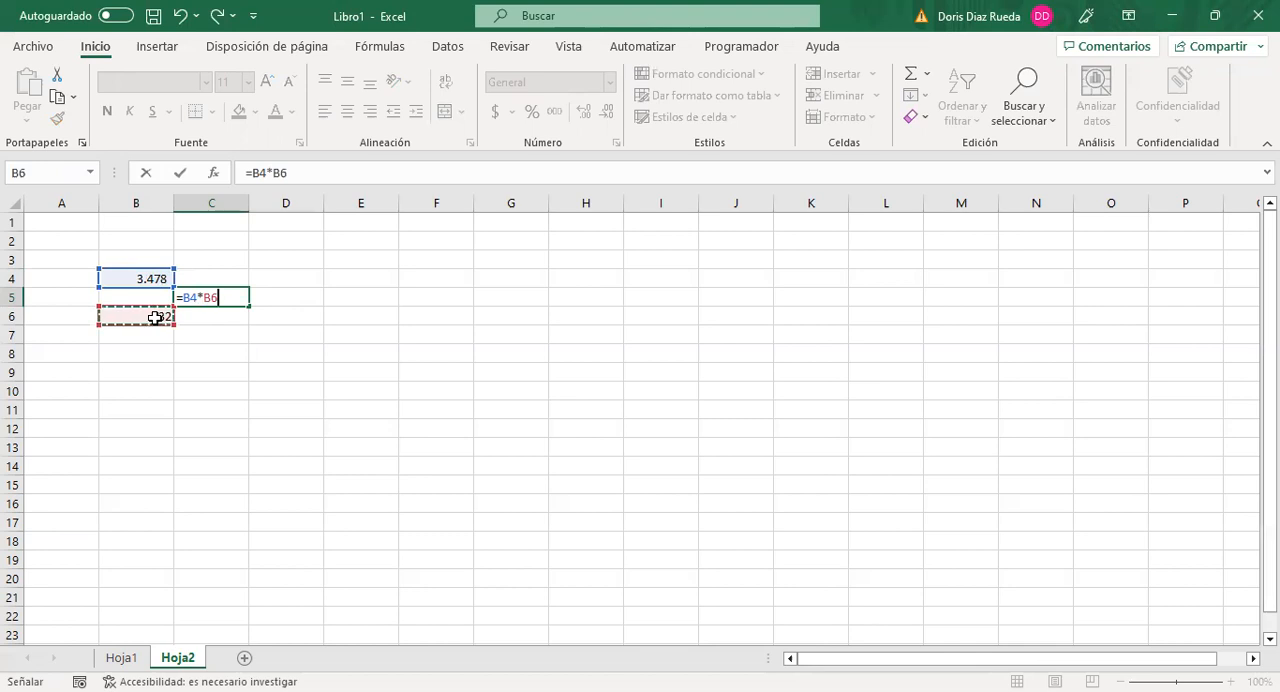
{"action": "key", "text": "Return"}
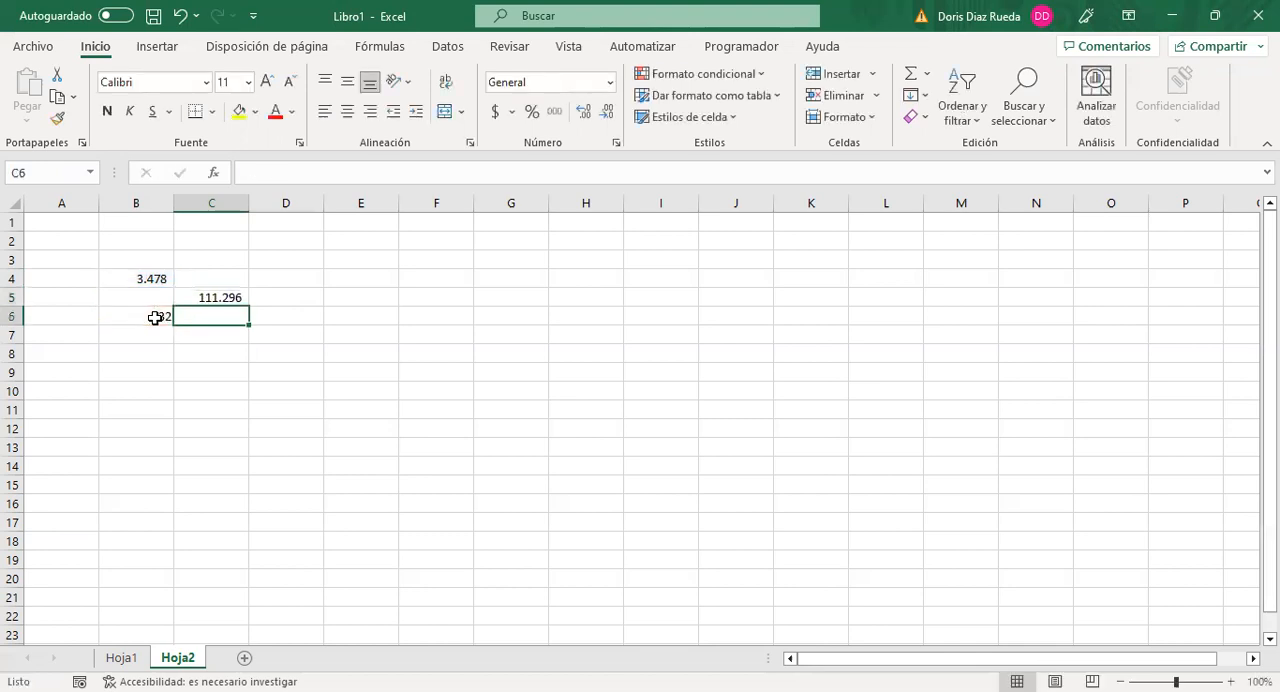
Step: Highlight the whole formula of cell C5 for review and close the edit without altering it
{"action": "left_click", "coordinate": [204, 296]}
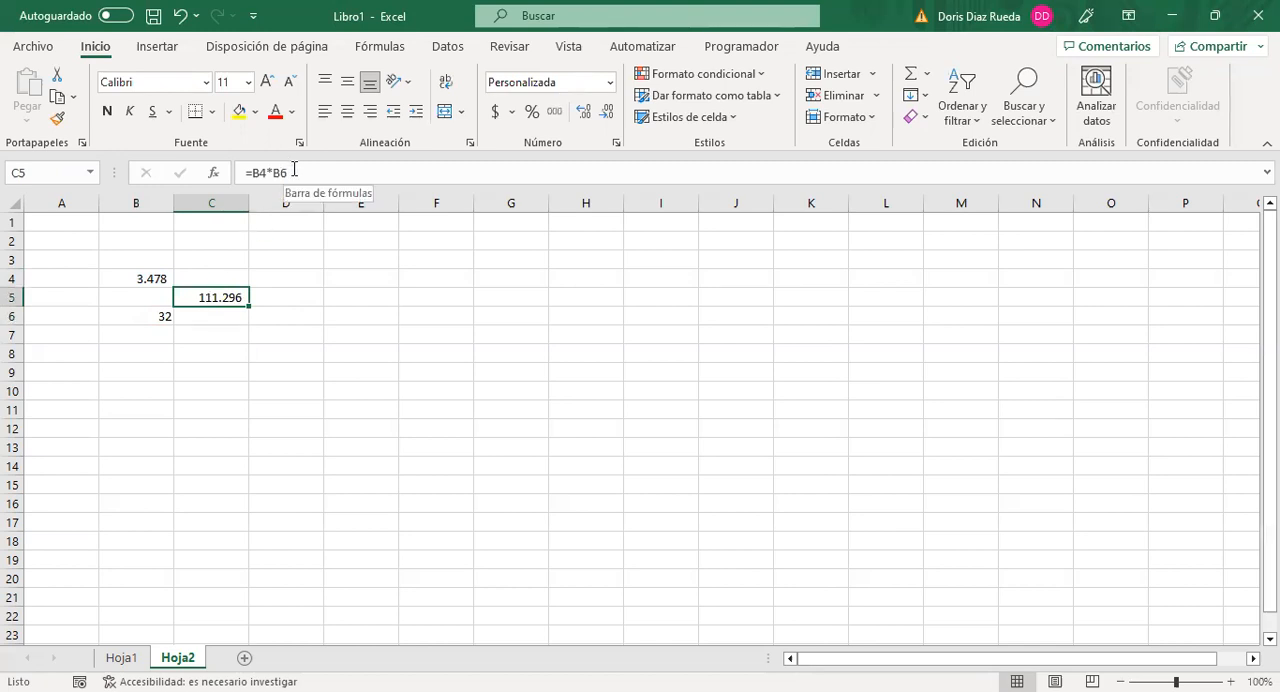
{"action": "left_click_drag", "start_coordinate": [294, 172], "coordinate": [236, 177]}
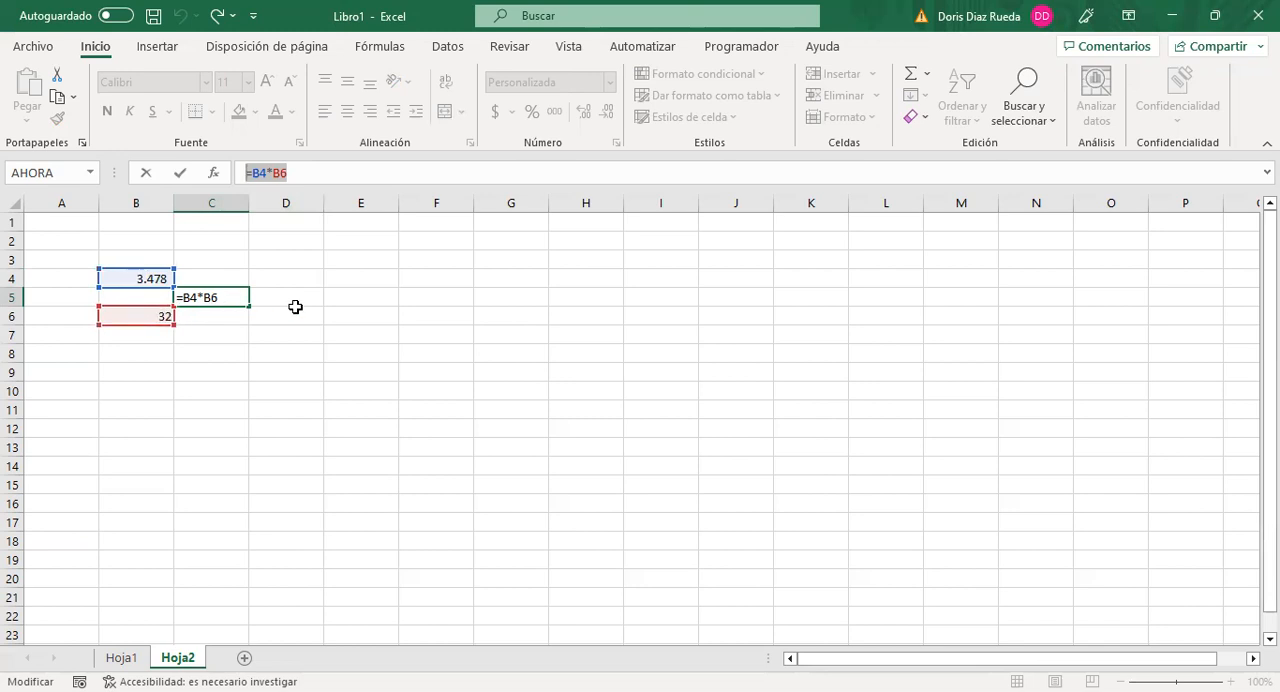
{"action": "key", "text": "Return"}
{"action": "left_click", "coordinate": [215, 297]}
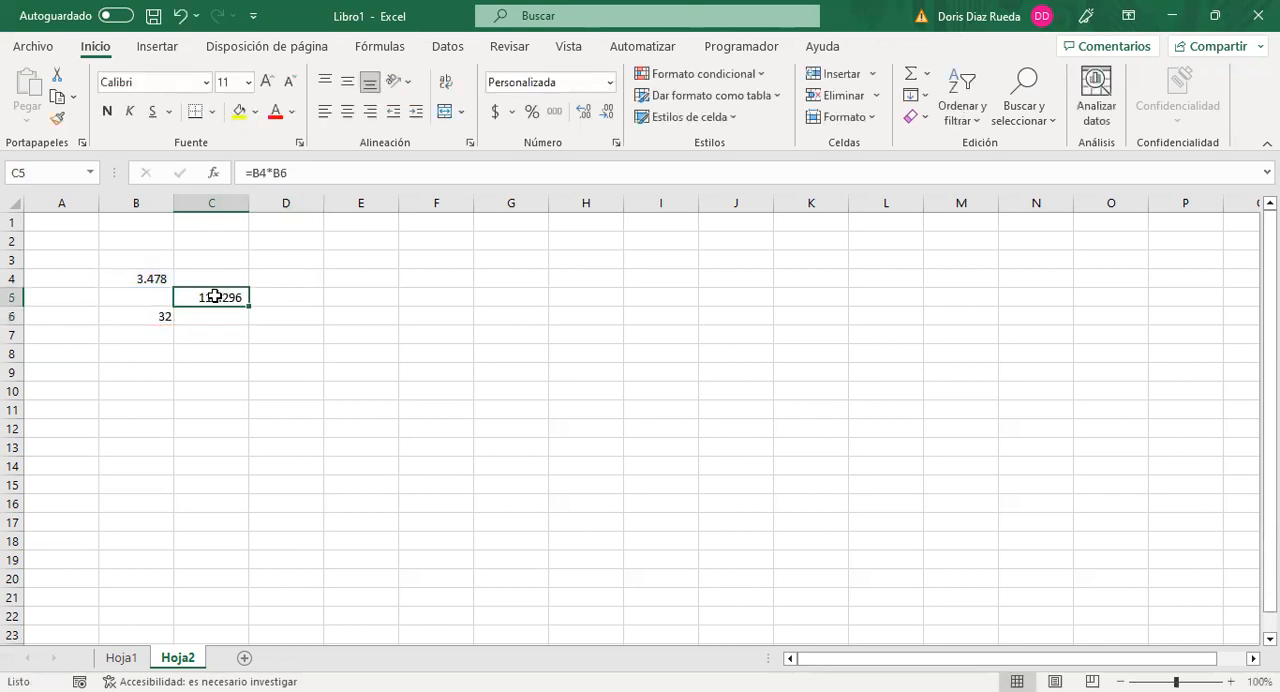
Step: Compare the underlying contents of B4, B6 and C5 to distinguish typed numbers from a formula
{"action": "left_click", "coordinate": [150, 276]}
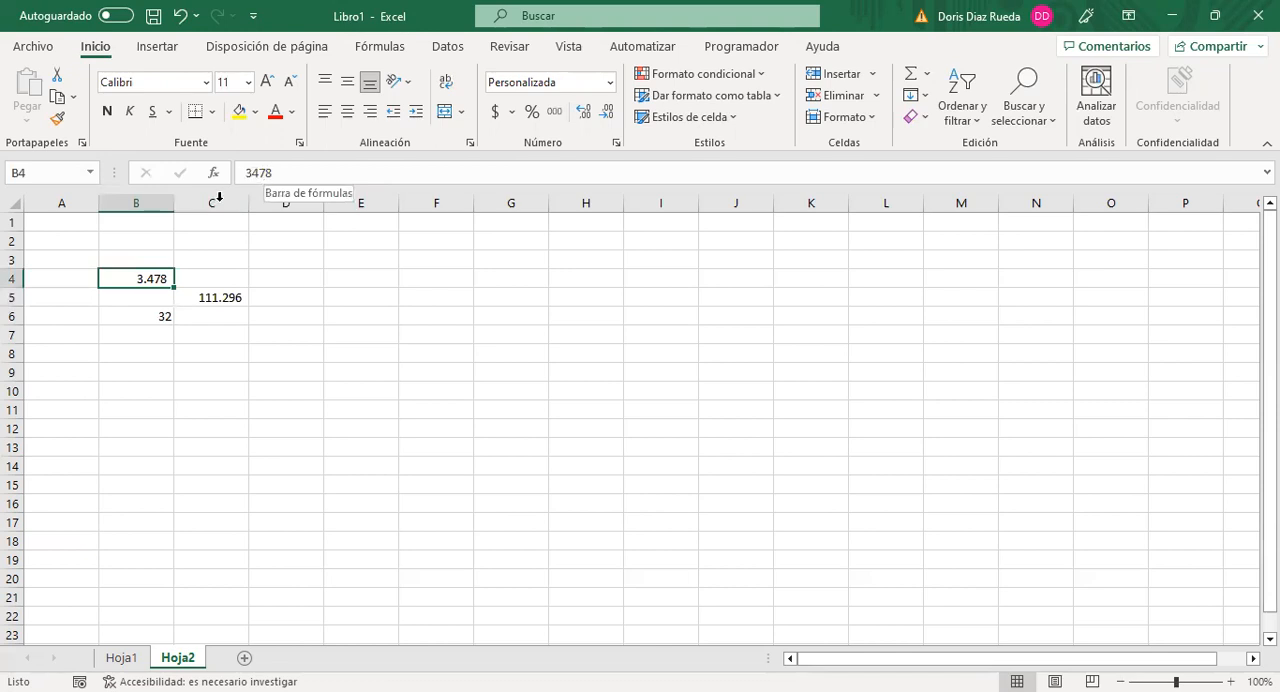
{"action": "left_click", "coordinate": [150, 316]}
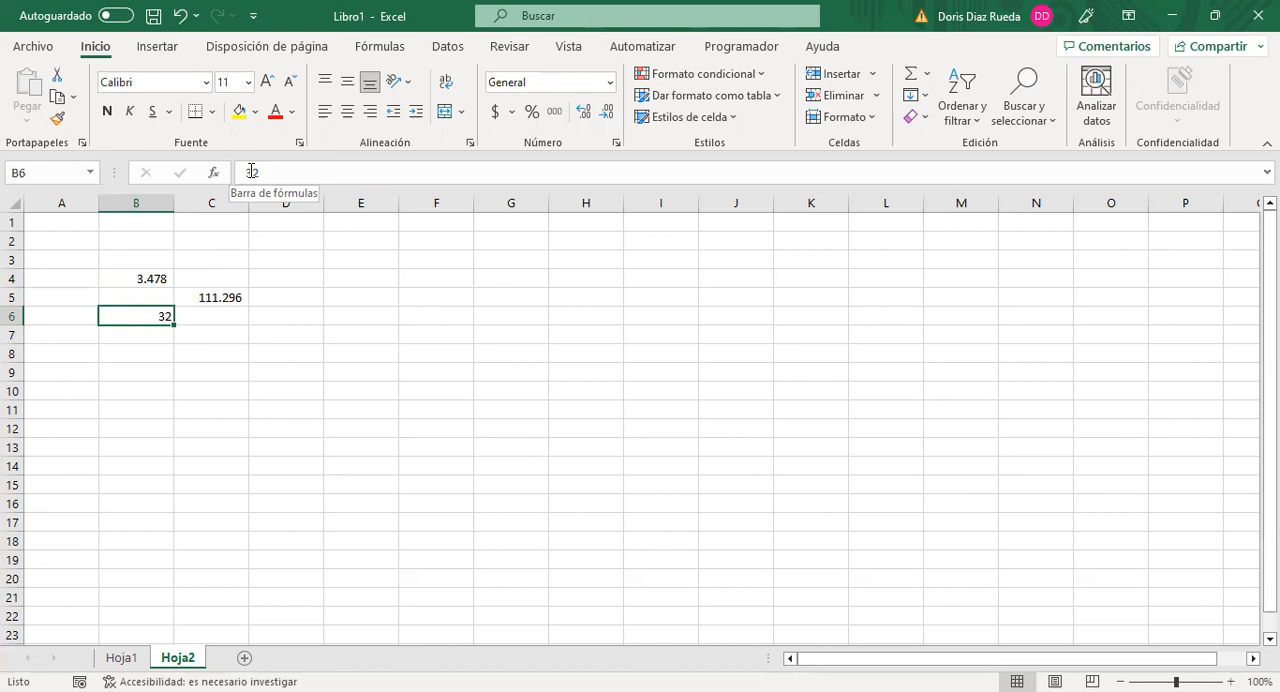
{"action": "left_click", "coordinate": [234, 297]}
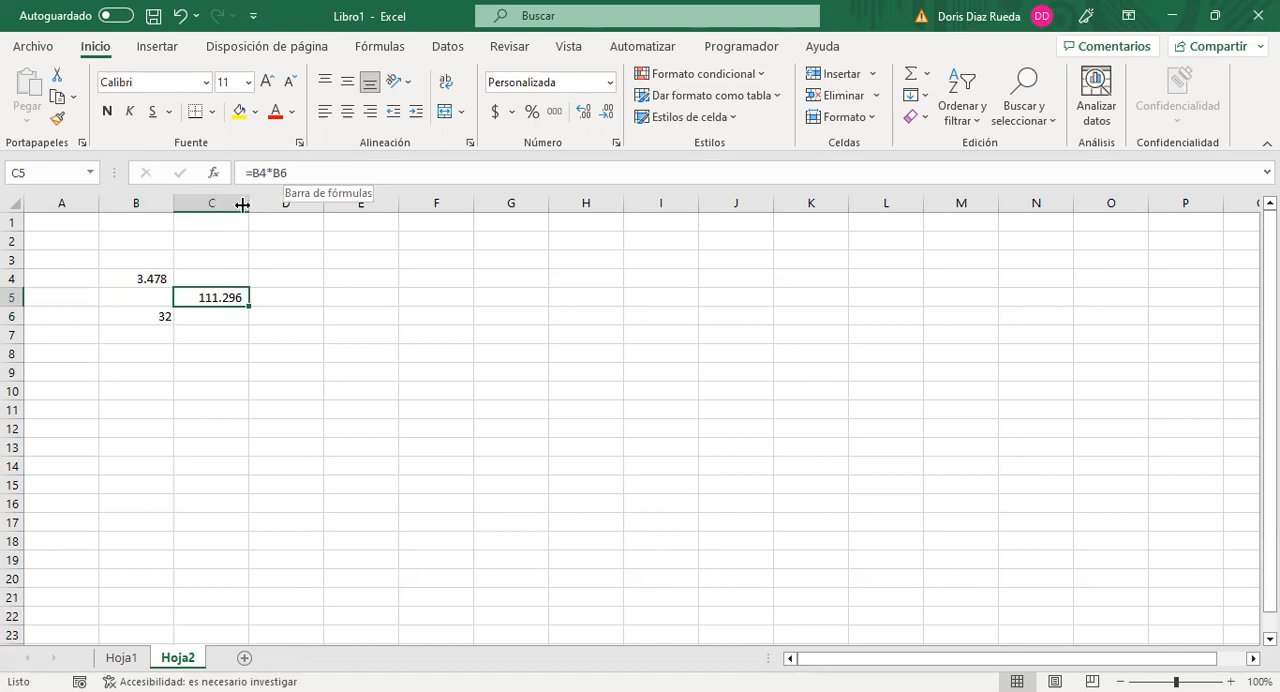
{"action": "left_click", "coordinate": [205, 374]}
{"action": "left_click", "coordinate": [289, 318]}
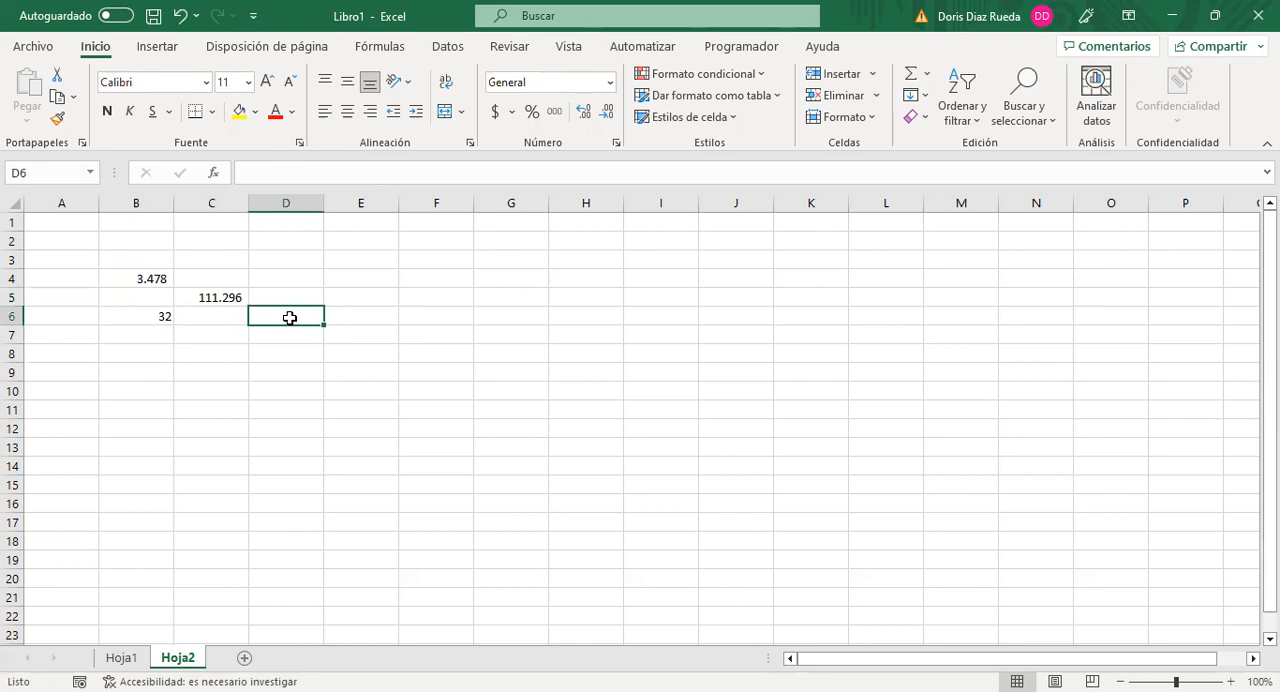
{"action": "left_click", "coordinate": [221, 297]}
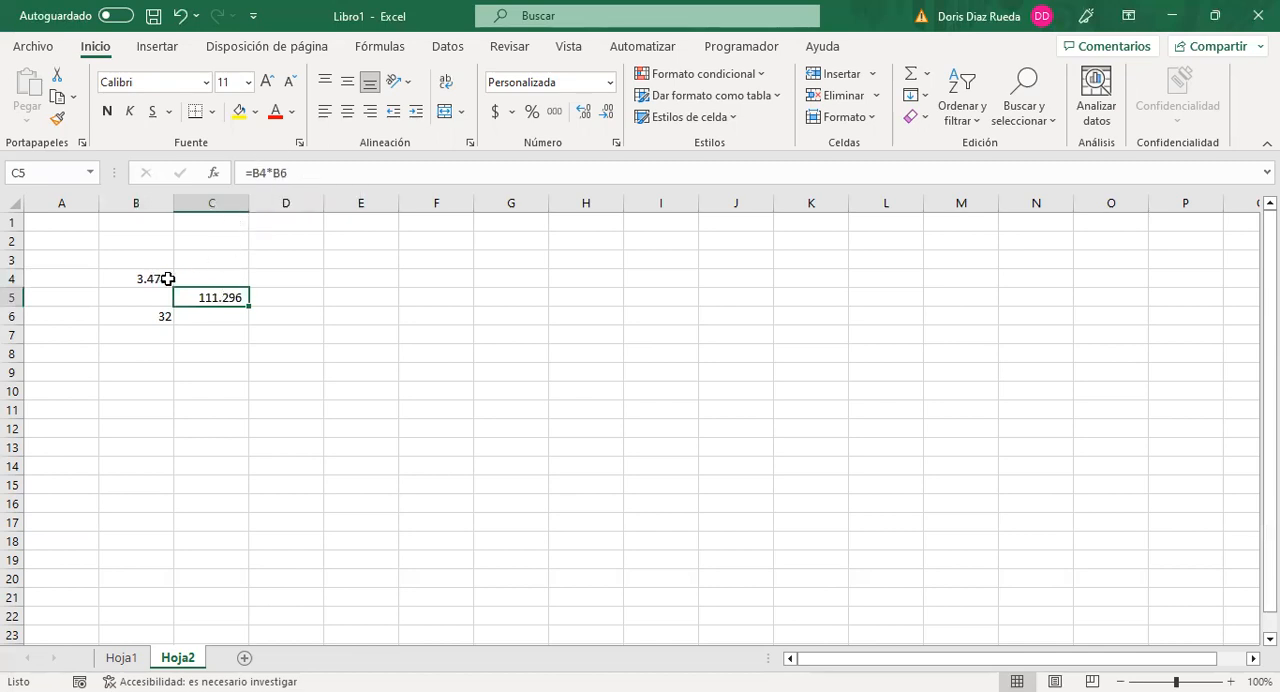
{"action": "left_click", "coordinate": [289, 261]}
{"action": "left_click", "coordinate": [228, 296]}
Step: Enter 3564 in D8 and 276553 in D9, and copy the D9 value down into D10
{"action": "left_click", "coordinate": [282, 350]}
{"action": "type", "text": "3564"}
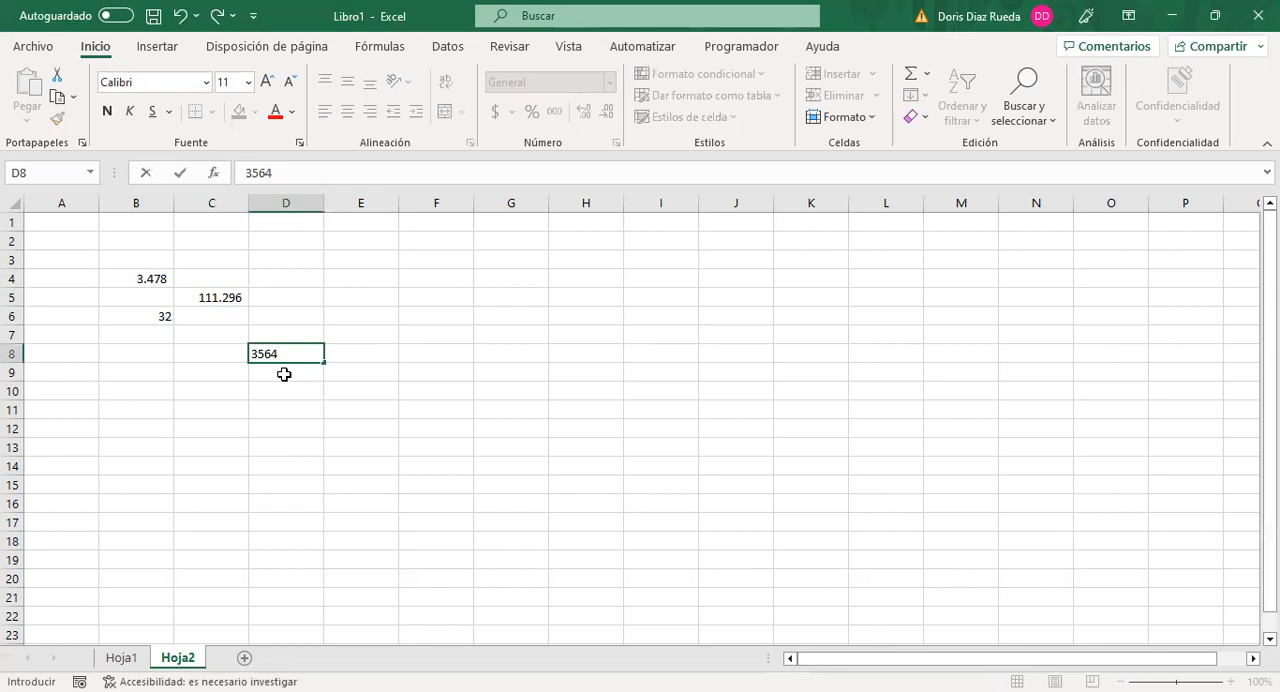
{"action": "left_click", "coordinate": [283, 372]}
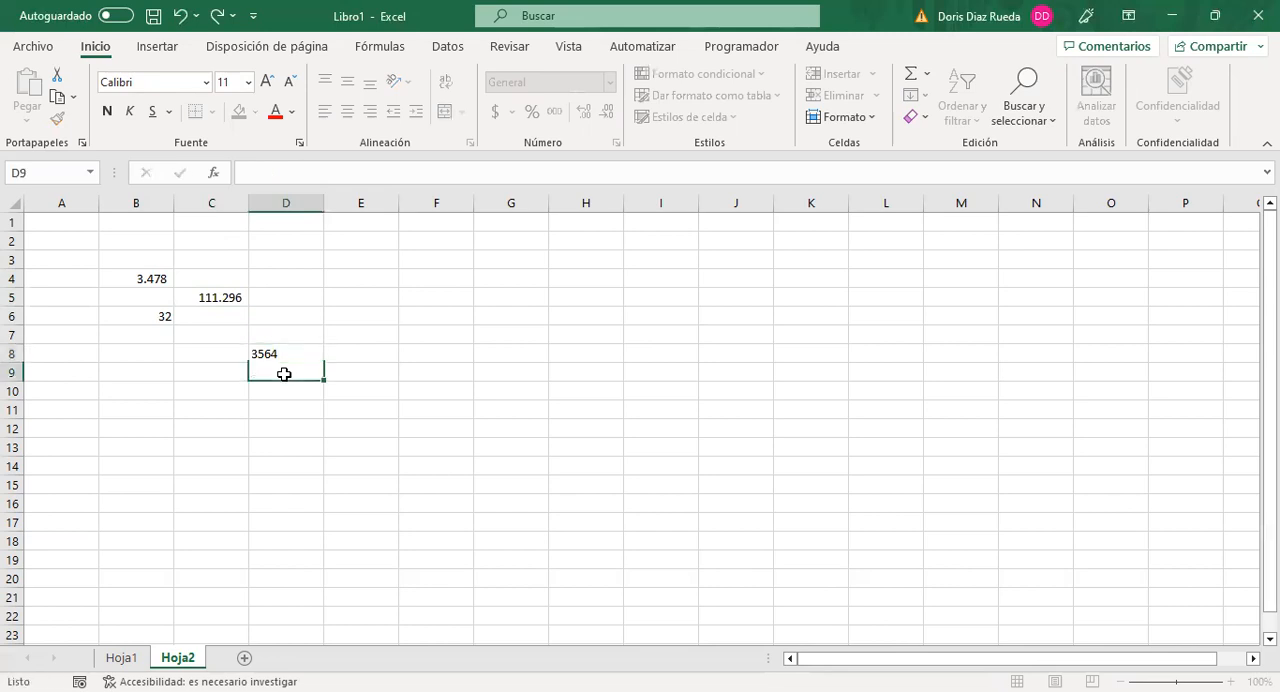
{"action": "type", "text": "276553"}
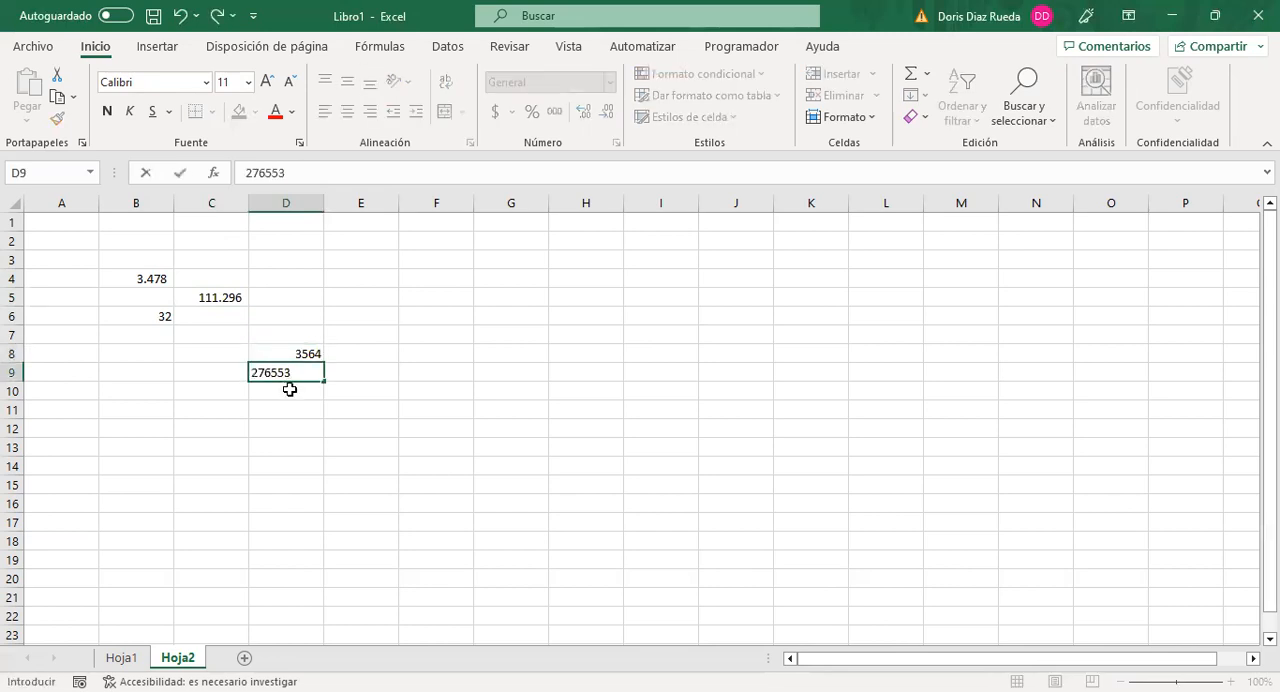
{"action": "left_click", "coordinate": [289, 389]}
{"action": "key", "text": "ctrl+j"}
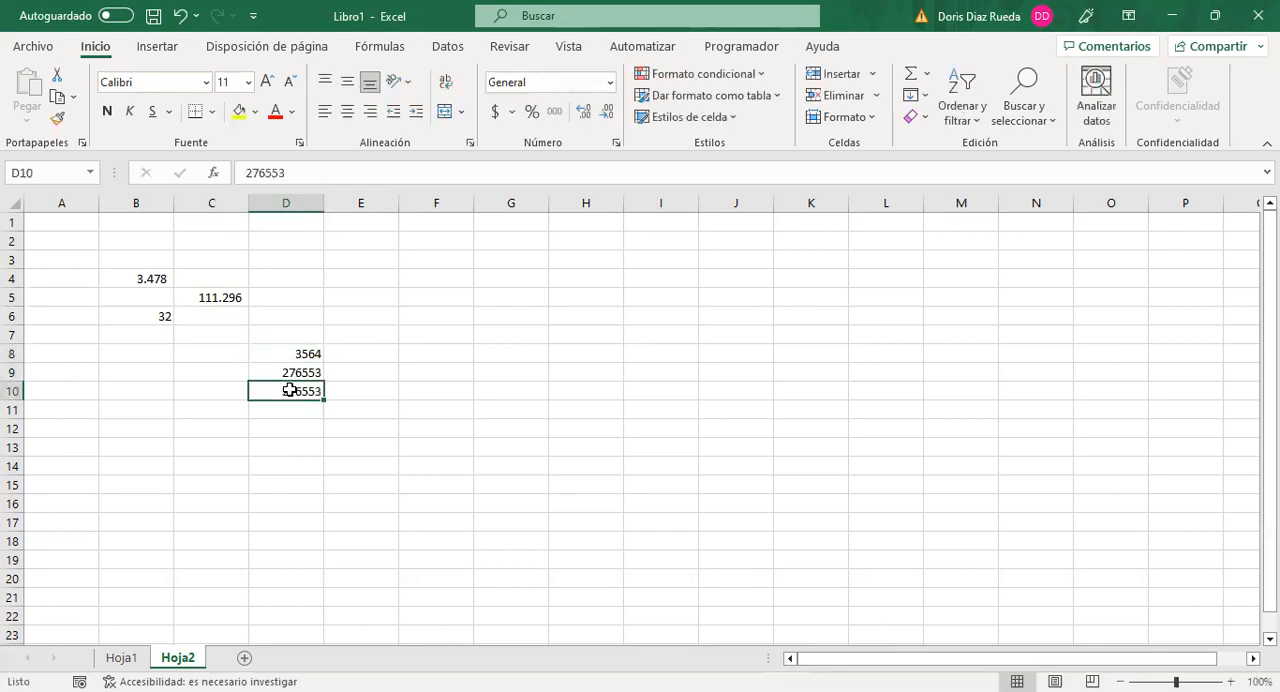
{"action": "key", "text": "Return"}
{"action": "type", "text": "j"}
{"action": "key", "text": "Return"}
{"action": "key", "text": "ctrl+j"}
{"action": "key", "text": "BackSpace"}
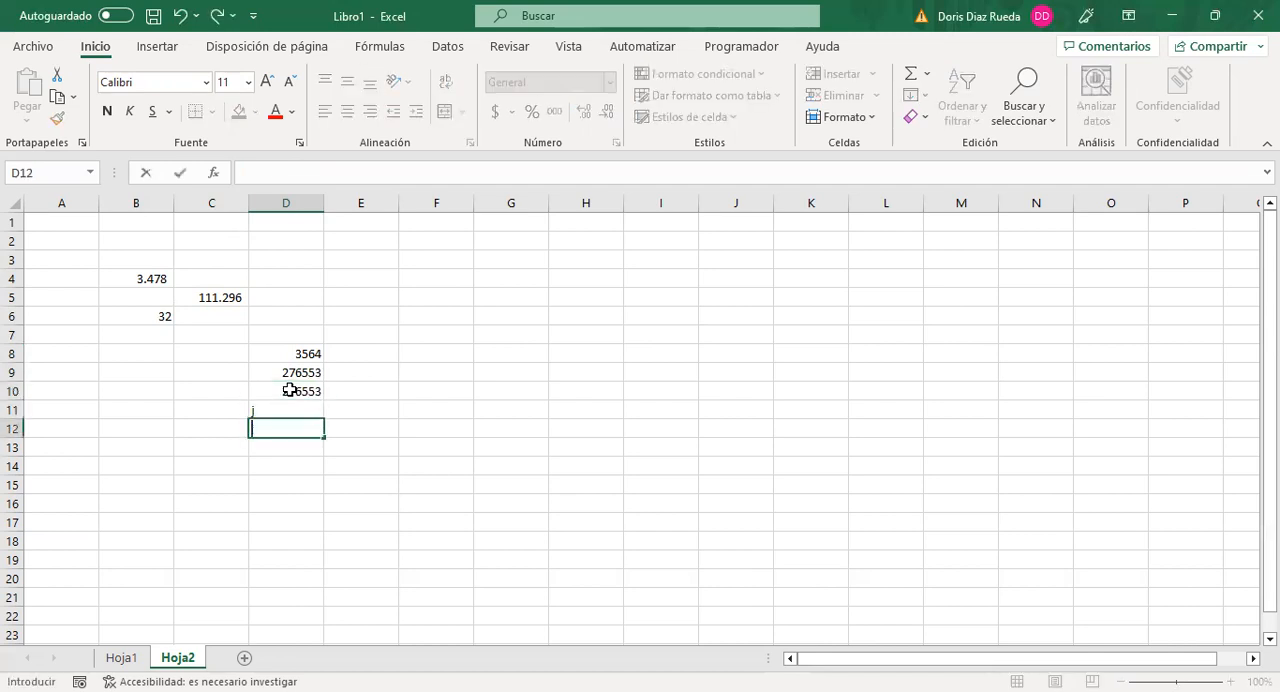
{"action": "left_click", "coordinate": [291, 412]}
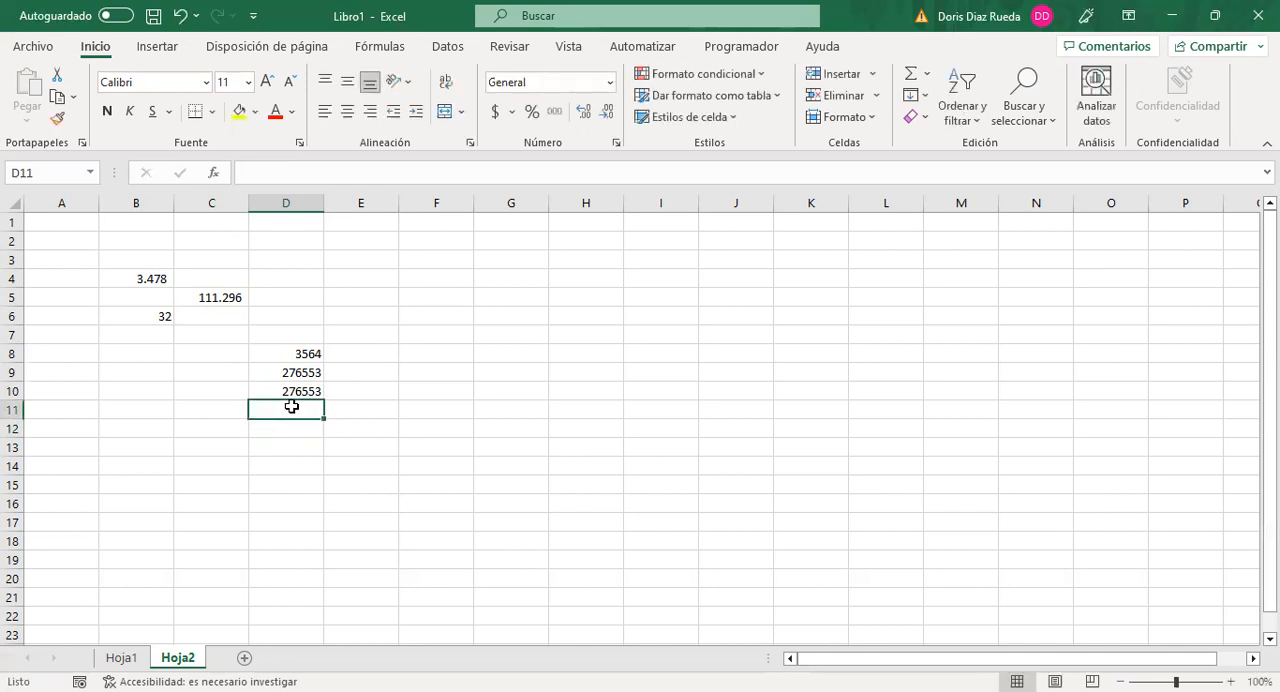
{"action": "left_click_drag", "start_coordinate": [286, 433], "coordinate": [287, 406]}
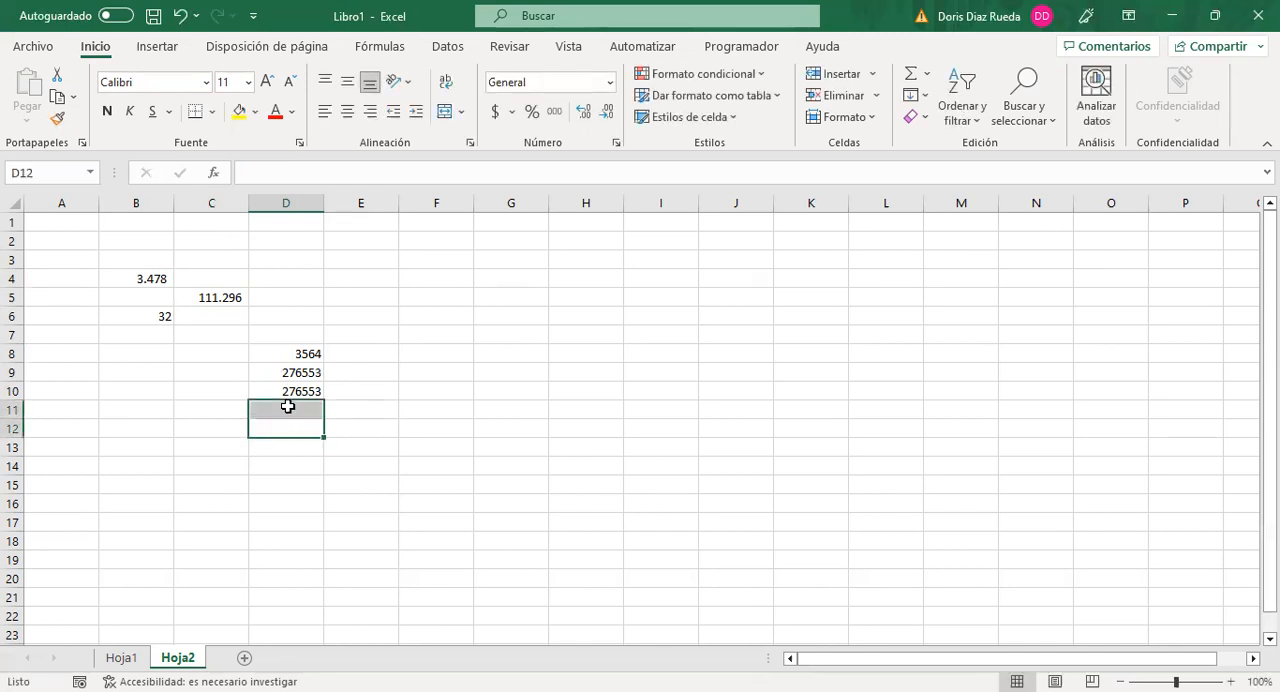
Step: Copy the value 276553 from D10 down into cells D11 and D12
{"action": "left_click", "coordinate": [287, 406]}
{"action": "type", "text": "276553"}
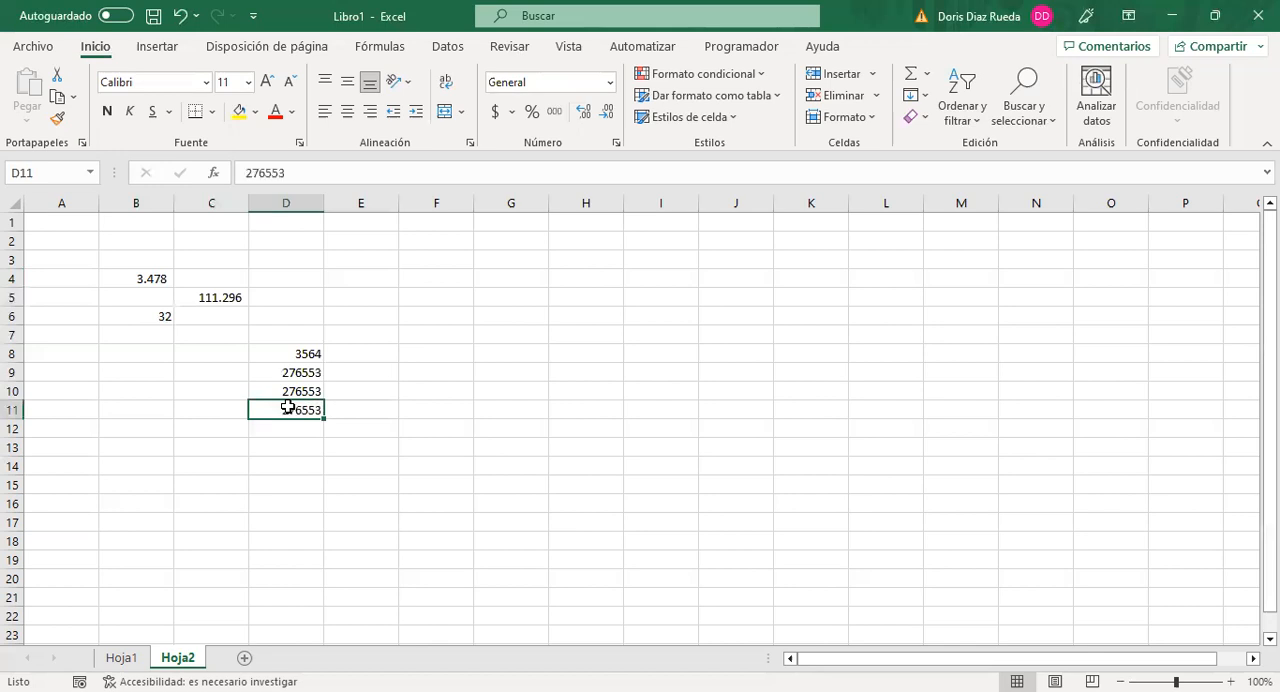
{"action": "left_click", "coordinate": [291, 427]}
{"action": "type", "text": "276553"}
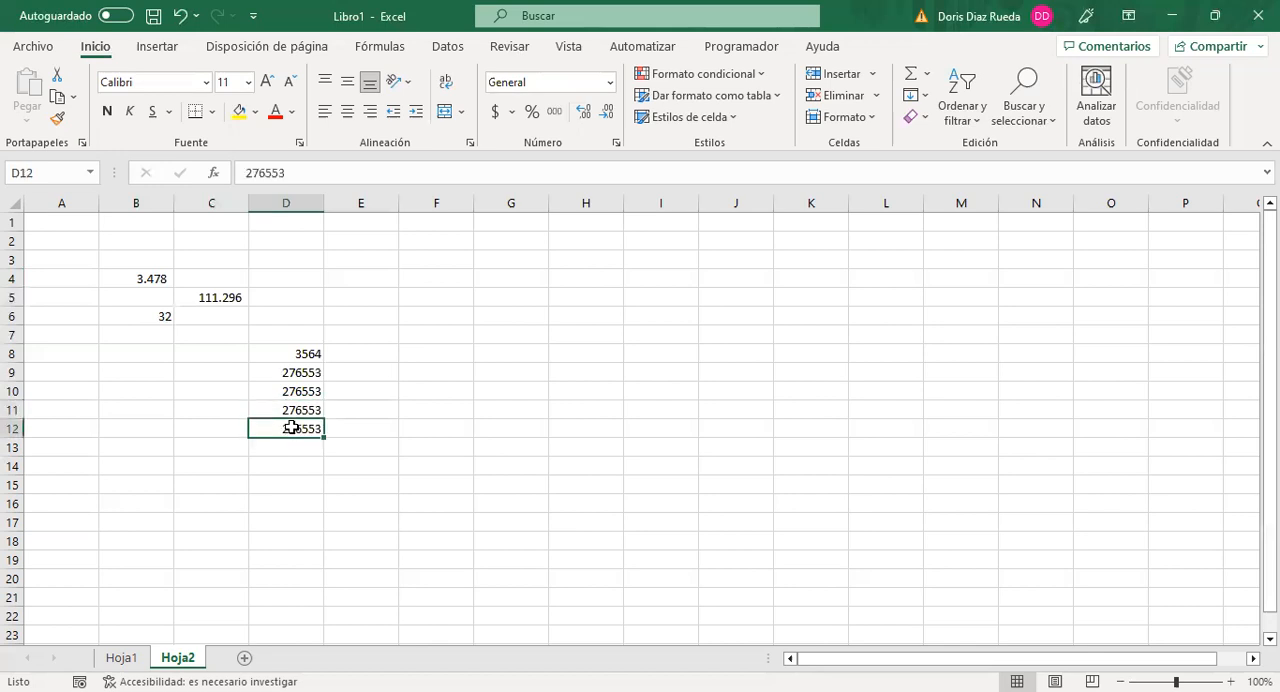
{"action": "left_click", "coordinate": [376, 460]}
Step: Apply the thousands style to the range D8:D12 and remove both decimal places
{"action": "left_click_drag", "start_coordinate": [309, 355], "coordinate": [296, 423]}
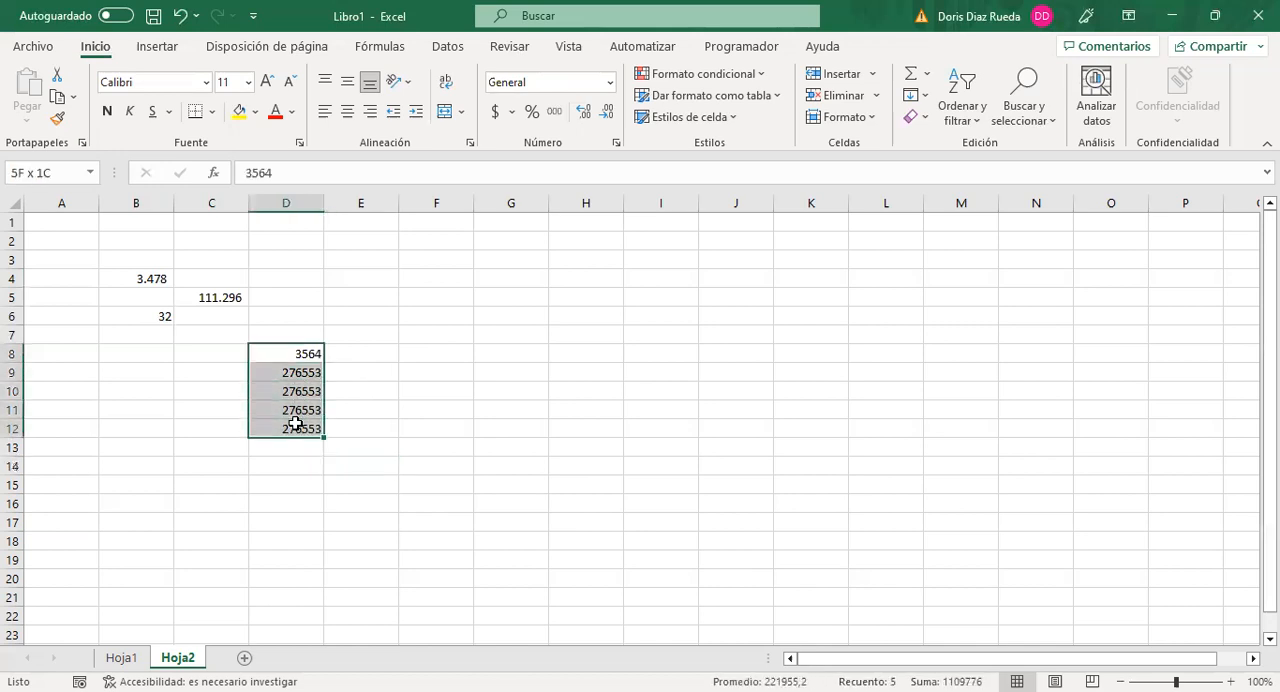
{"action": "left_click", "coordinate": [554, 111]}
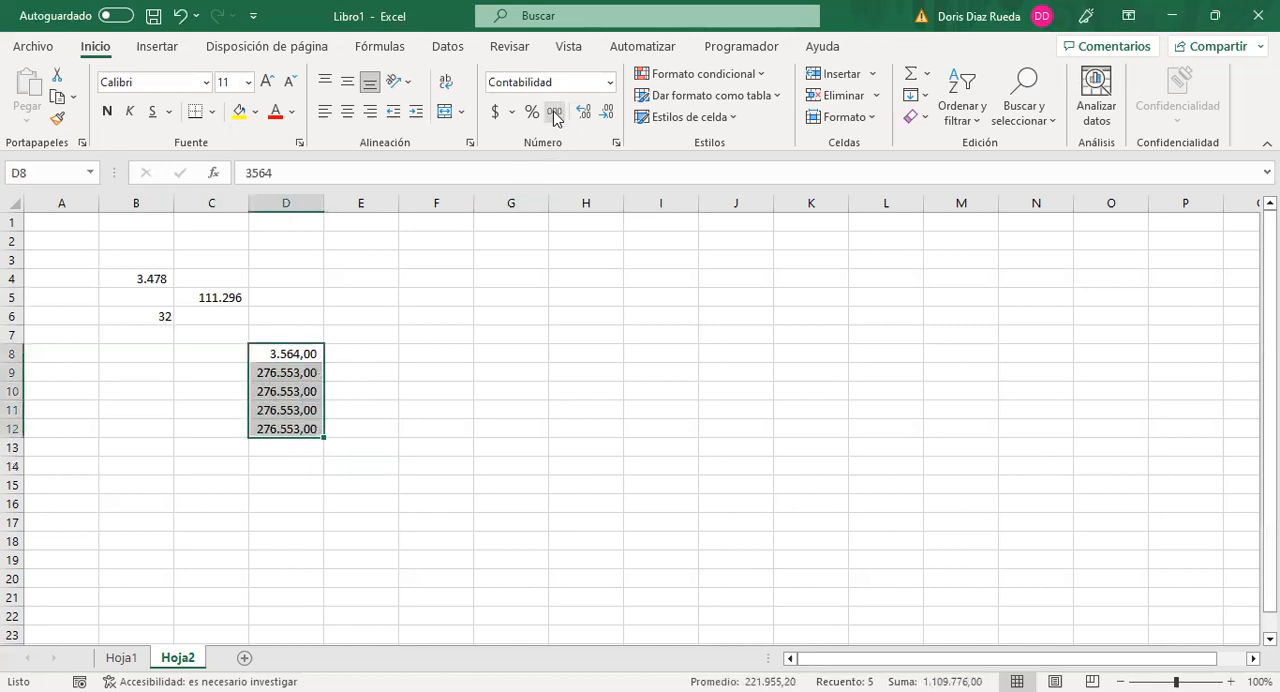
{"action": "left_click", "coordinate": [606, 111]}
{"action": "left_click", "coordinate": [606, 111]}
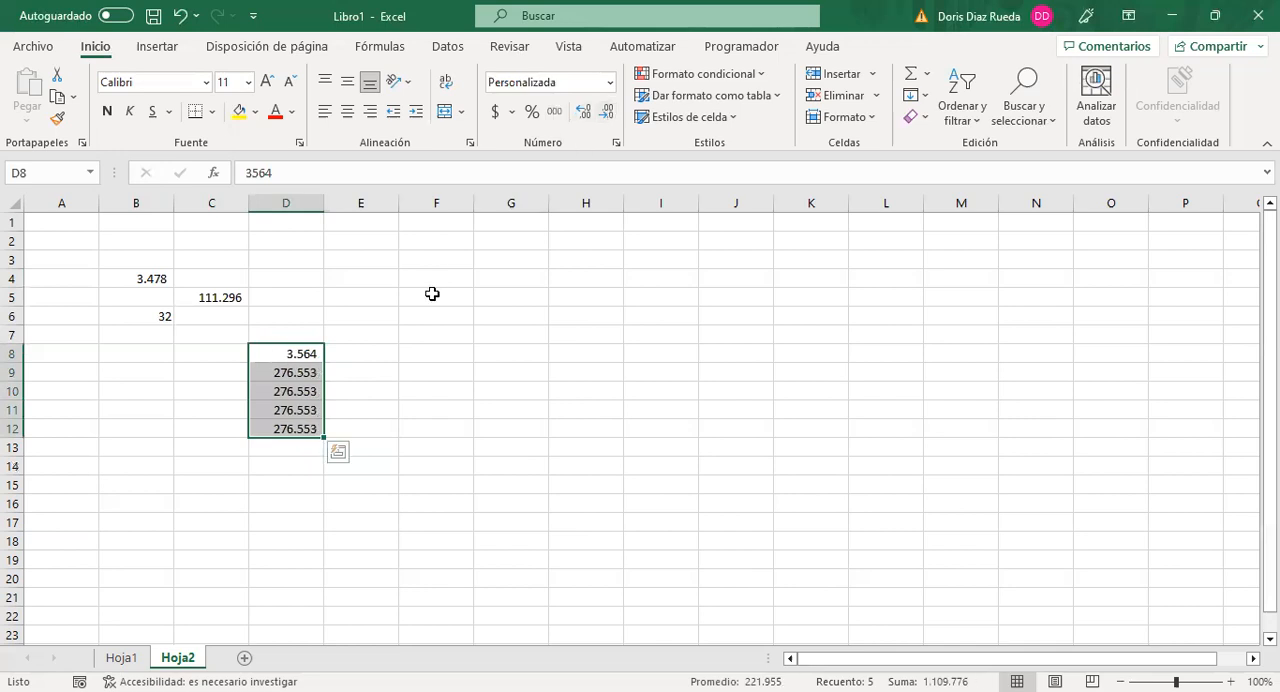
{"action": "left_click", "coordinate": [286, 449]}
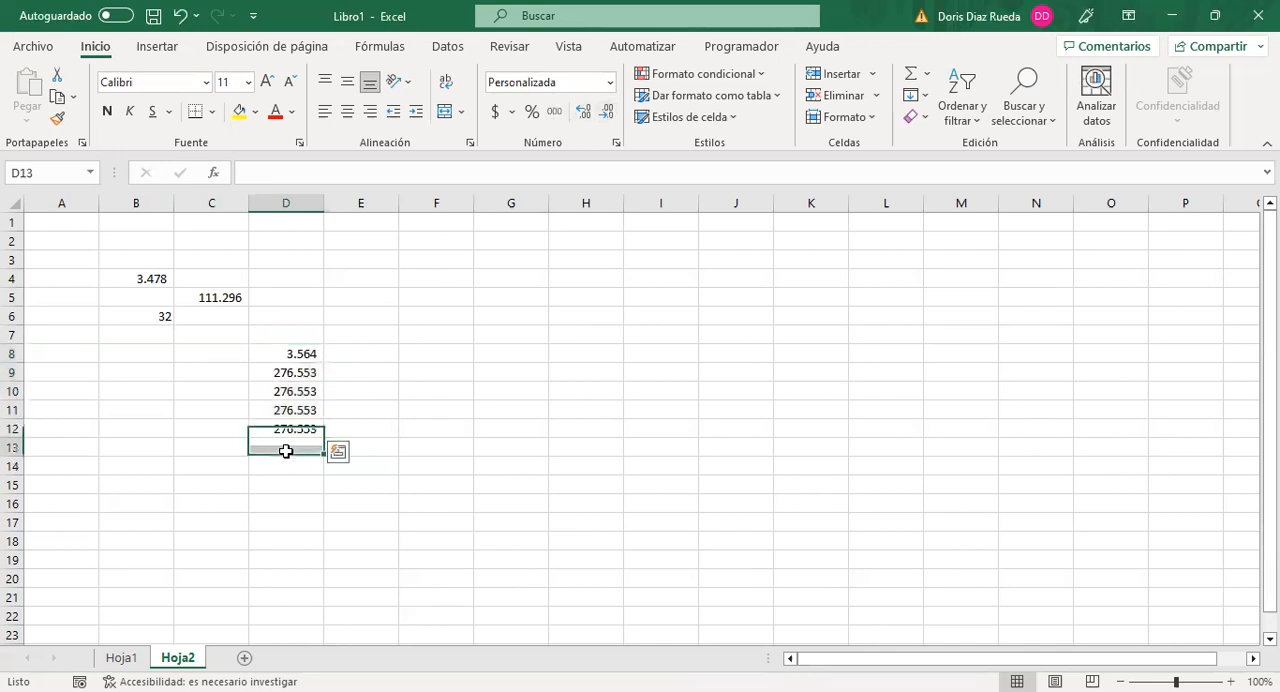
Step: Total the range D8:D12 in cell D13 with the formula =SUMA(D8:D12)
{"action": "left_click", "coordinate": [290, 353]}
{"action": "left_click_drag", "start_coordinate": [282, 391], "coordinate": [284, 443]}
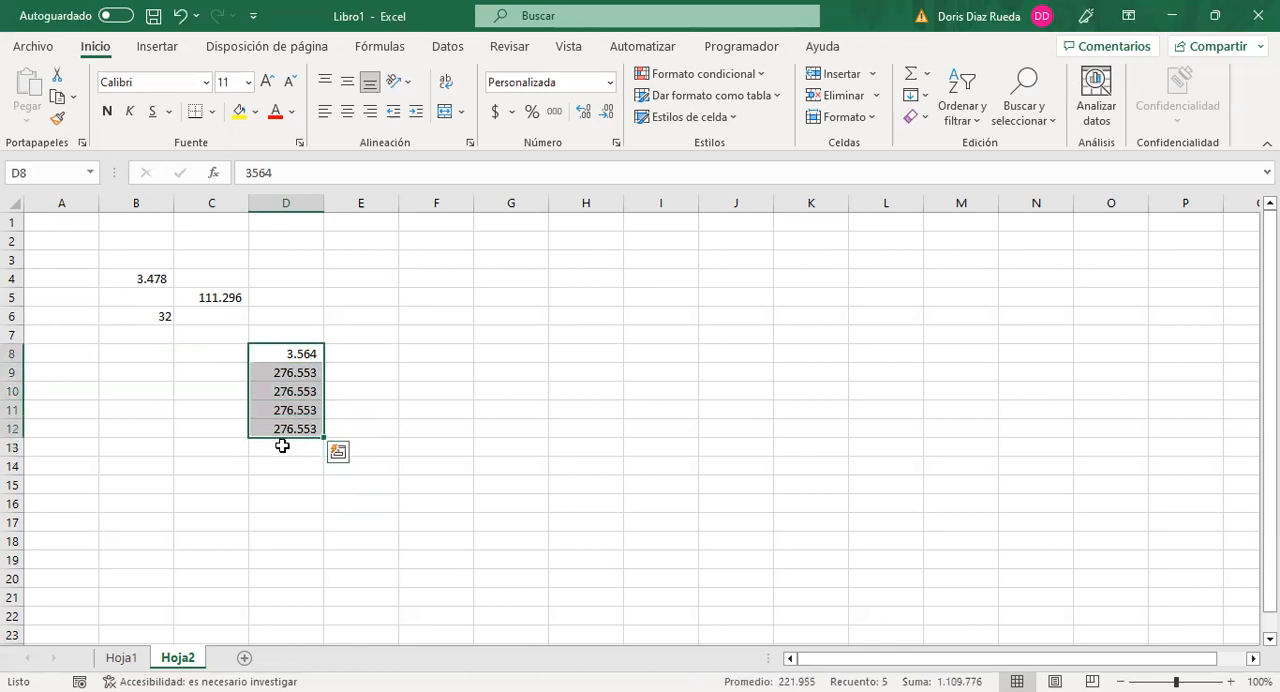
{"action": "left_click", "coordinate": [282, 446]}
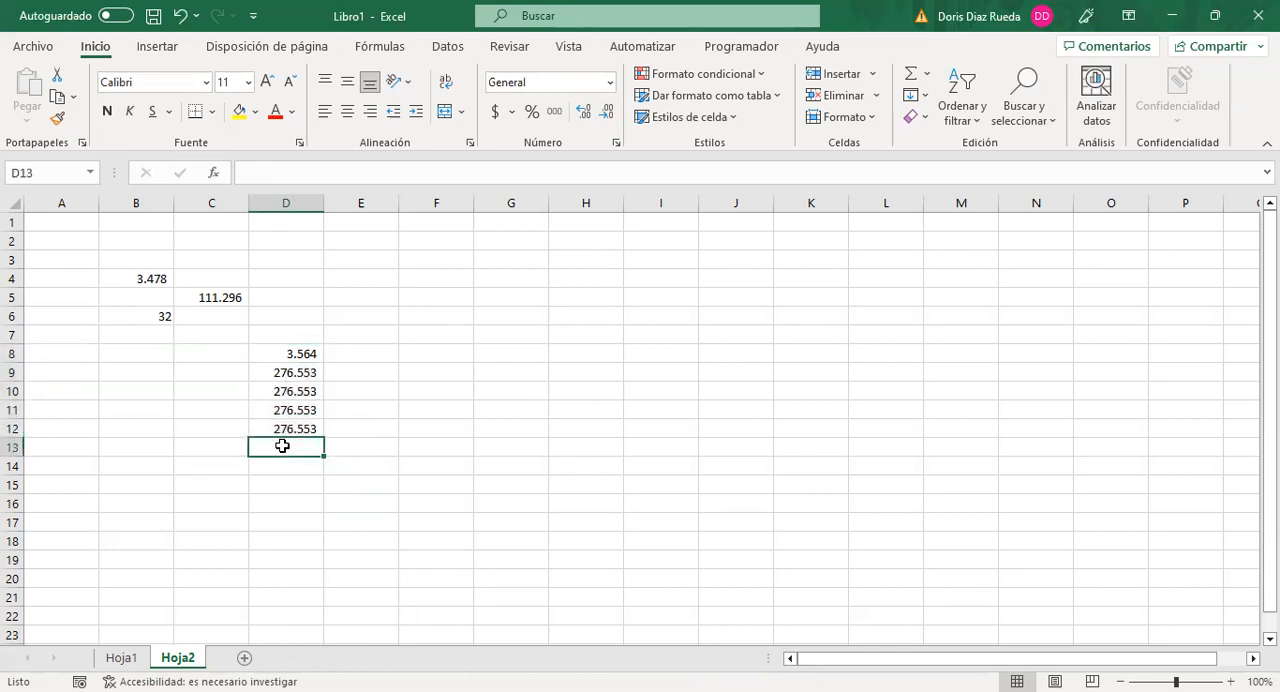
{"action": "type", "text": "="}
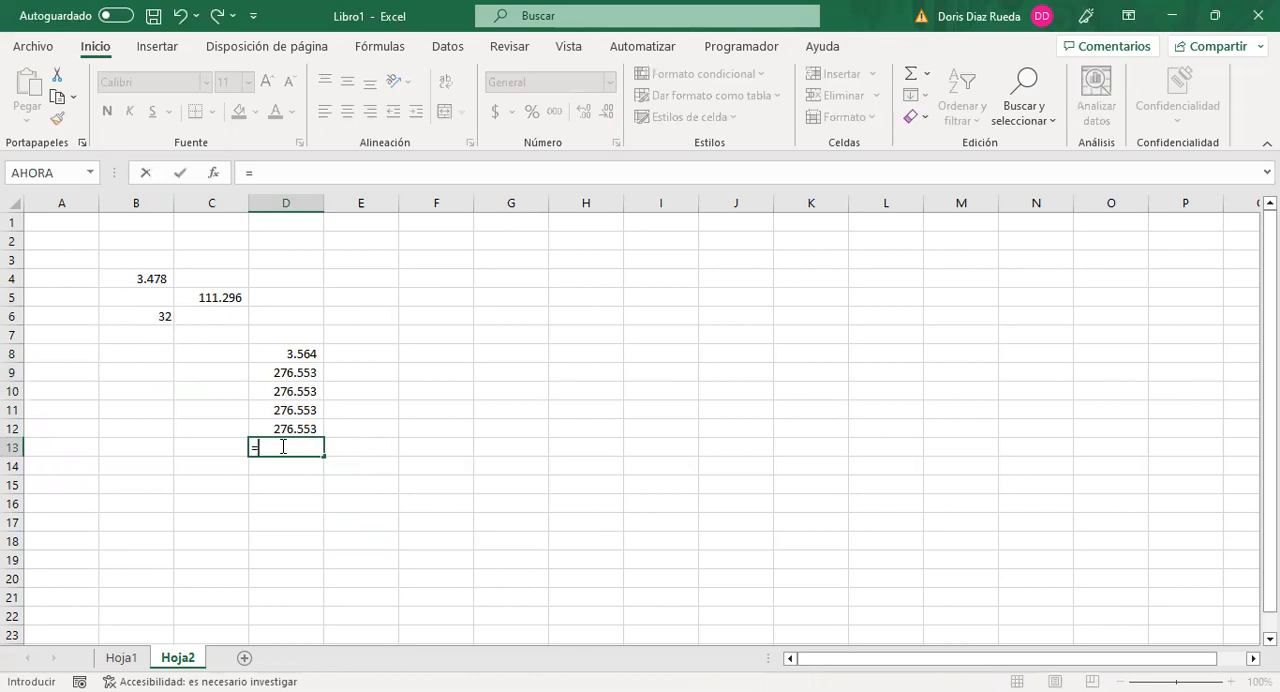
{"action": "type", "text": "su"}
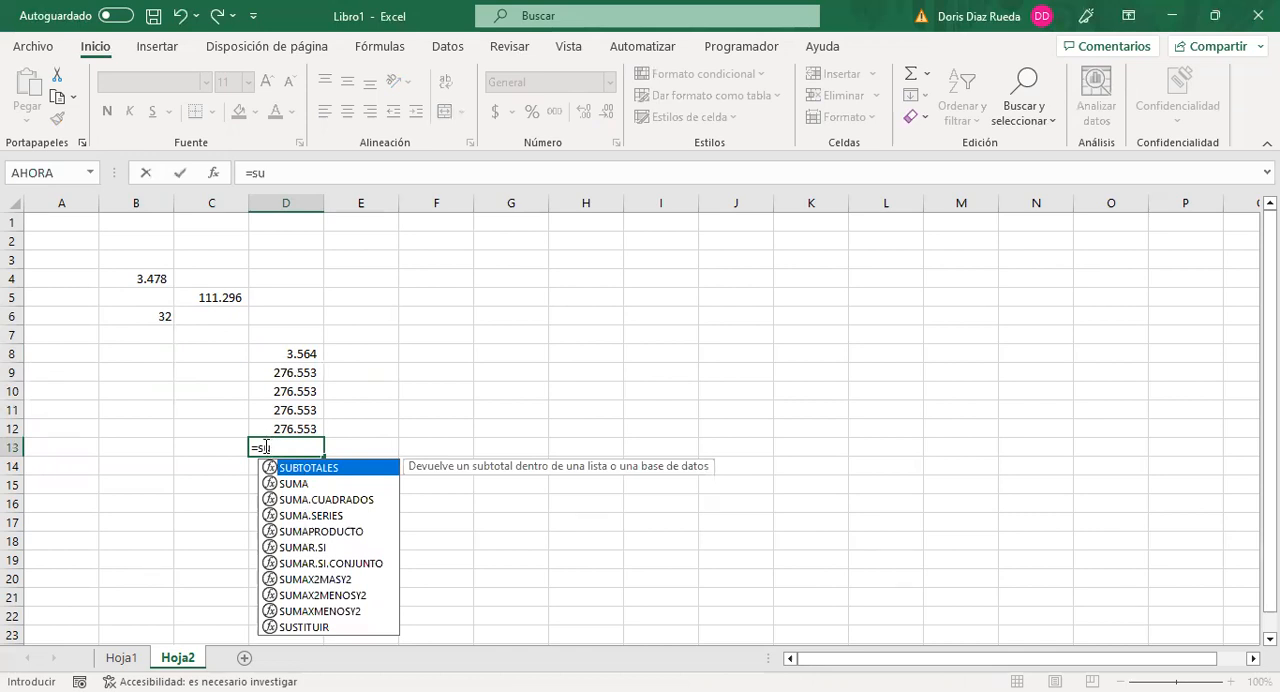
{"action": "left_click", "coordinate": [290, 484]}
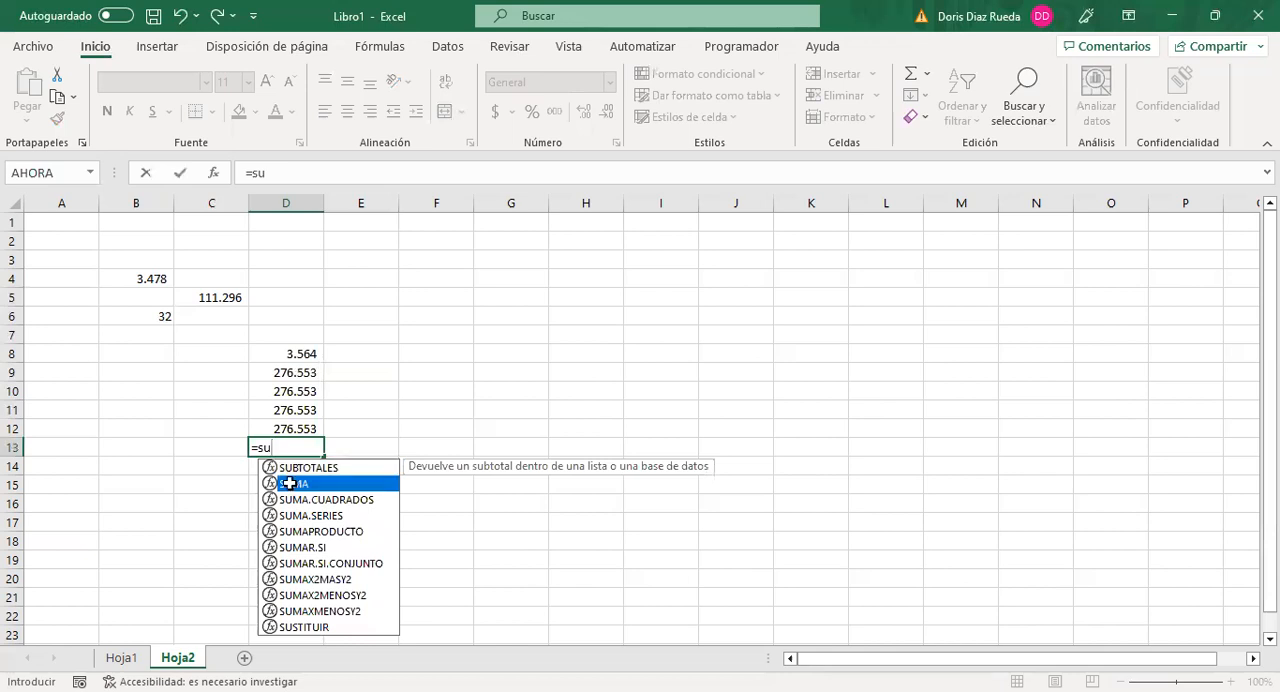
{"action": "double_click", "coordinate": [290, 484]}
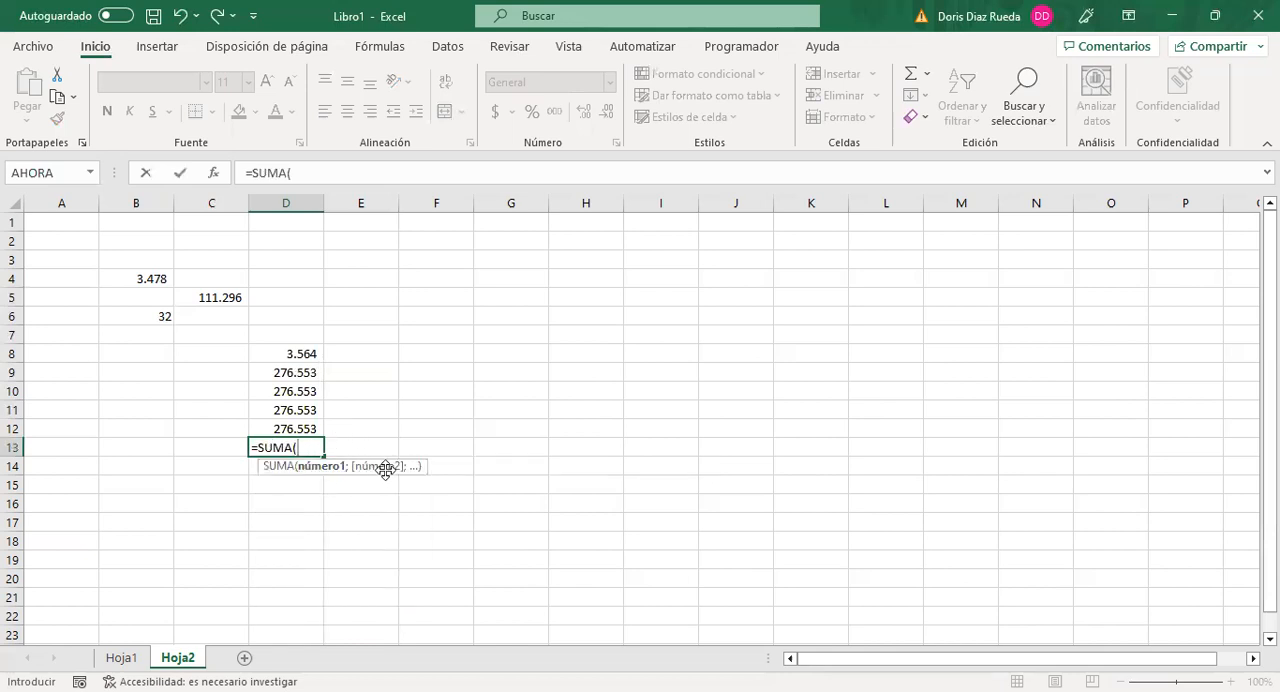
{"action": "left_click", "coordinate": [297, 353]}
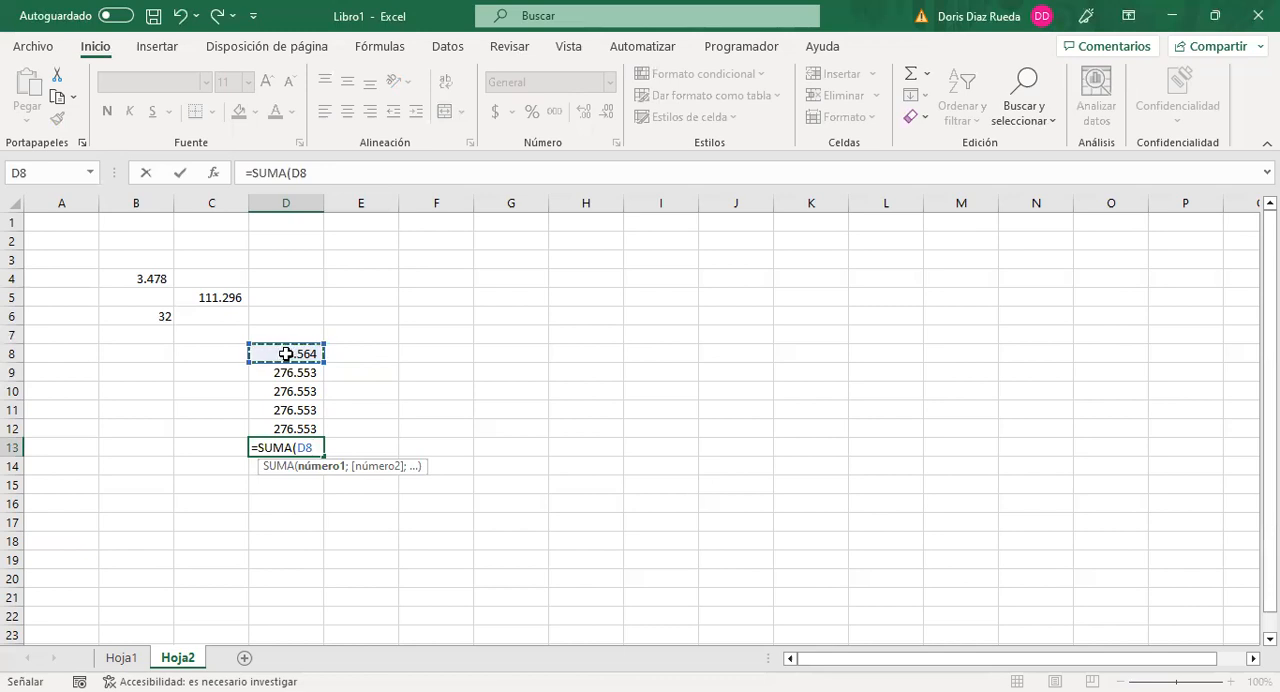
{"action": "left_click", "coordinate": [285, 421], "text": "shift"}
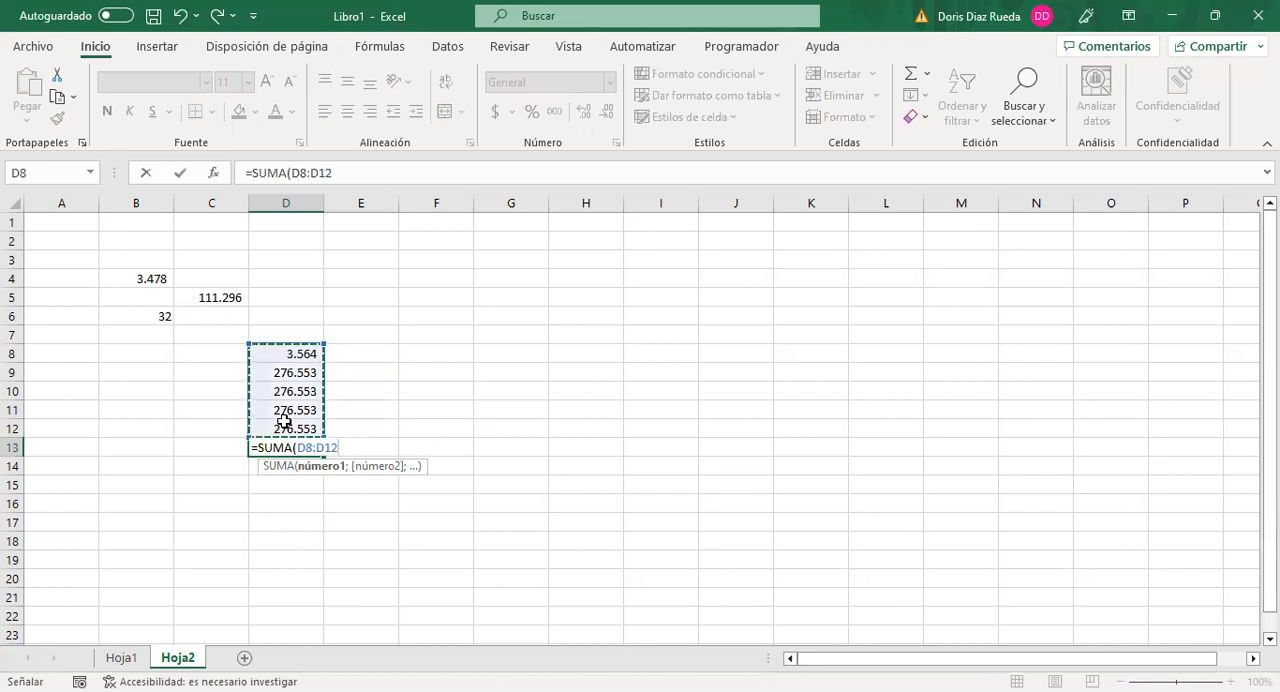
{"action": "key", "text": "Return"}
Step: Clear the sum from D13 and average the same values there with =PROMEDIO(D8:D12)
{"action": "left_click", "coordinate": [289, 447]}
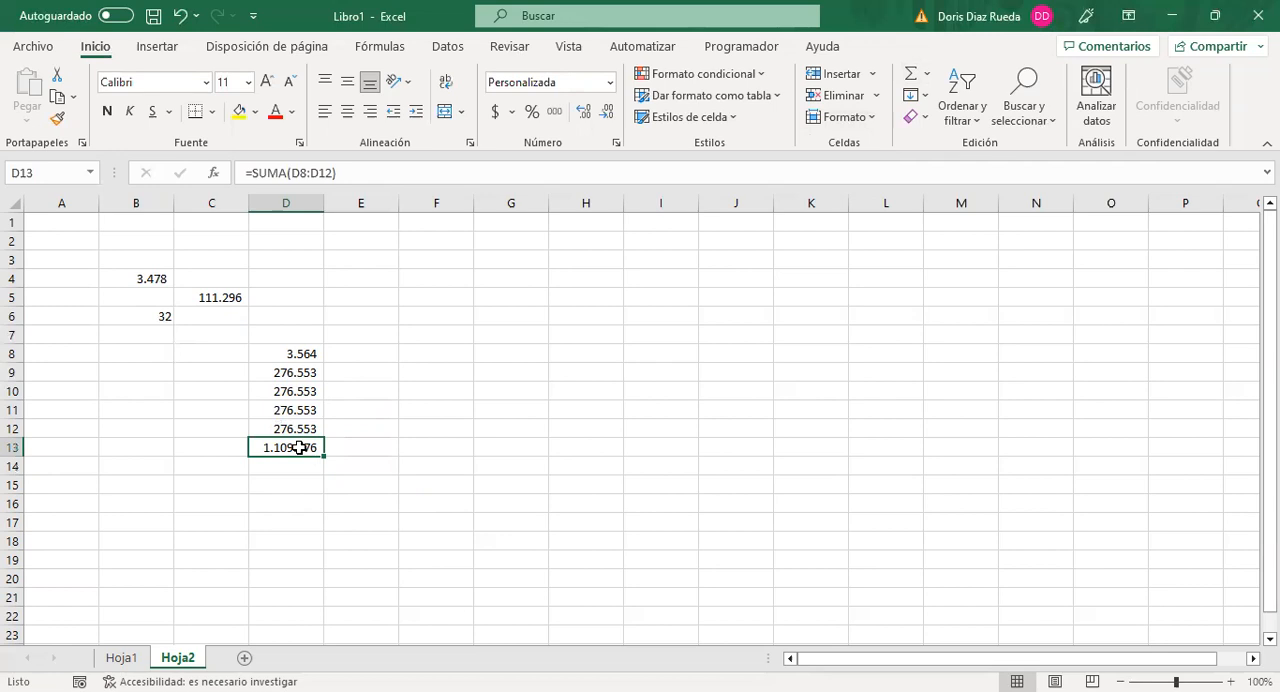
{"action": "key", "text": "Delete"}
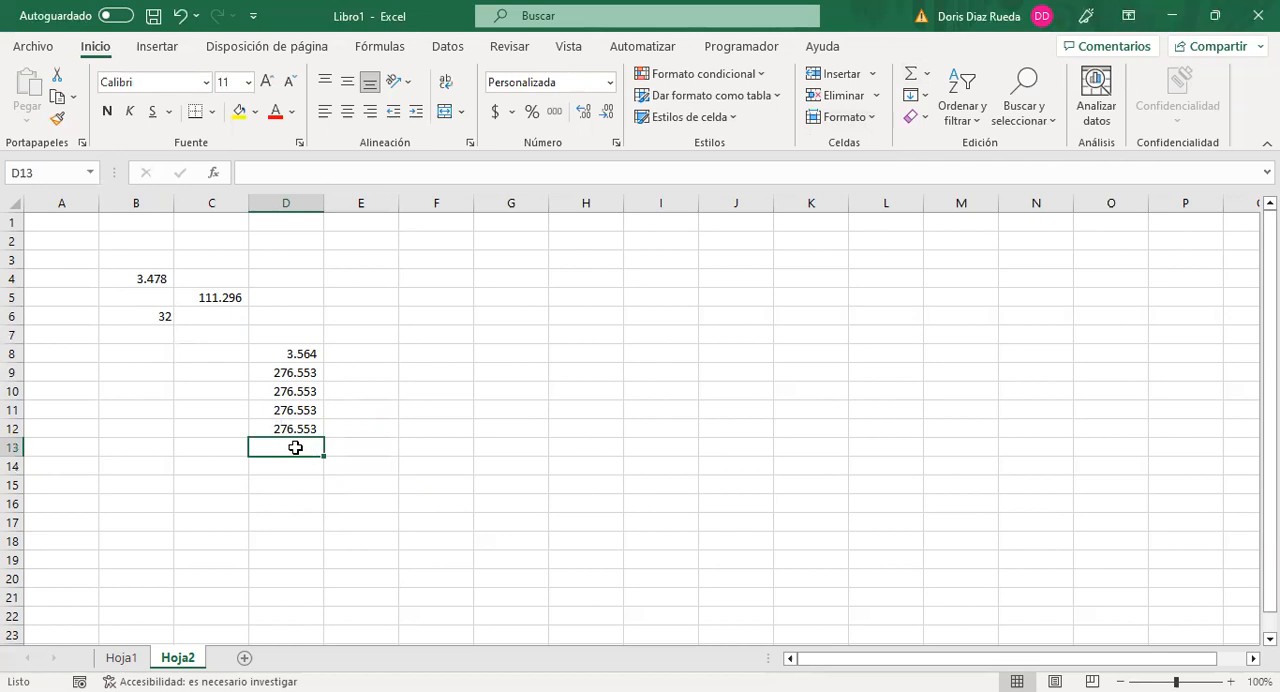
{"action": "type", "text": "="}
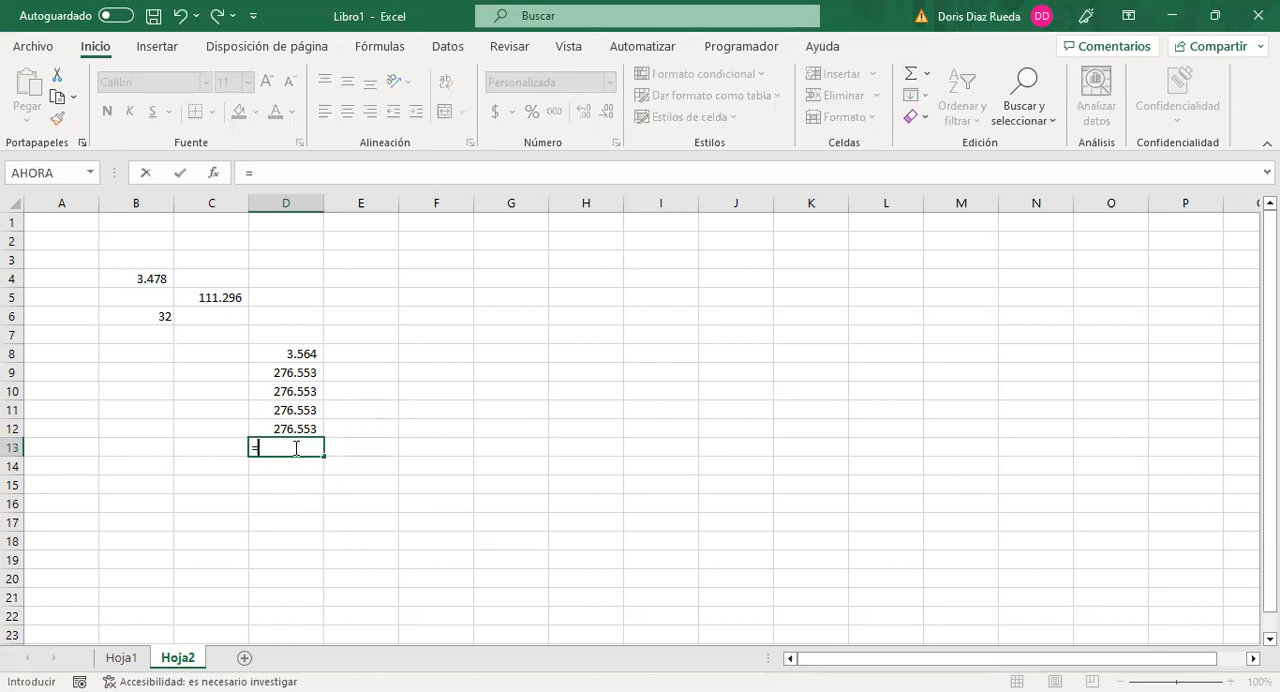
{"action": "type", "text": "pro"}
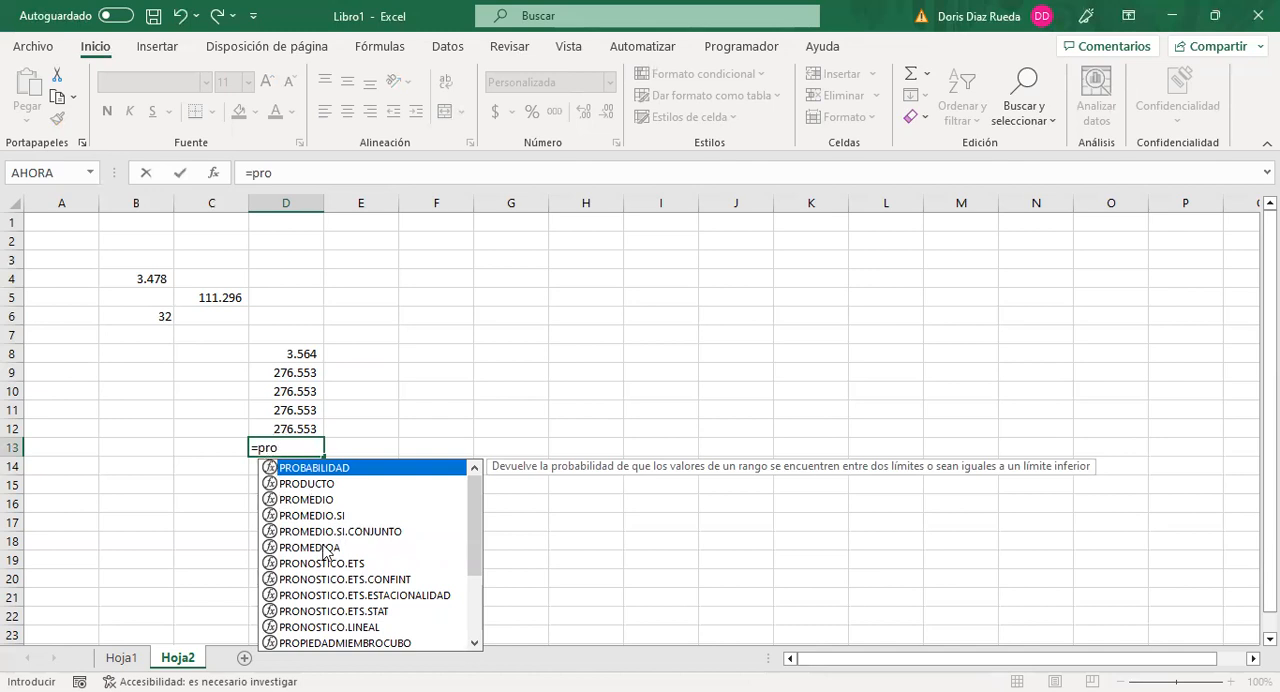
{"action": "double_click", "coordinate": [312, 498]}
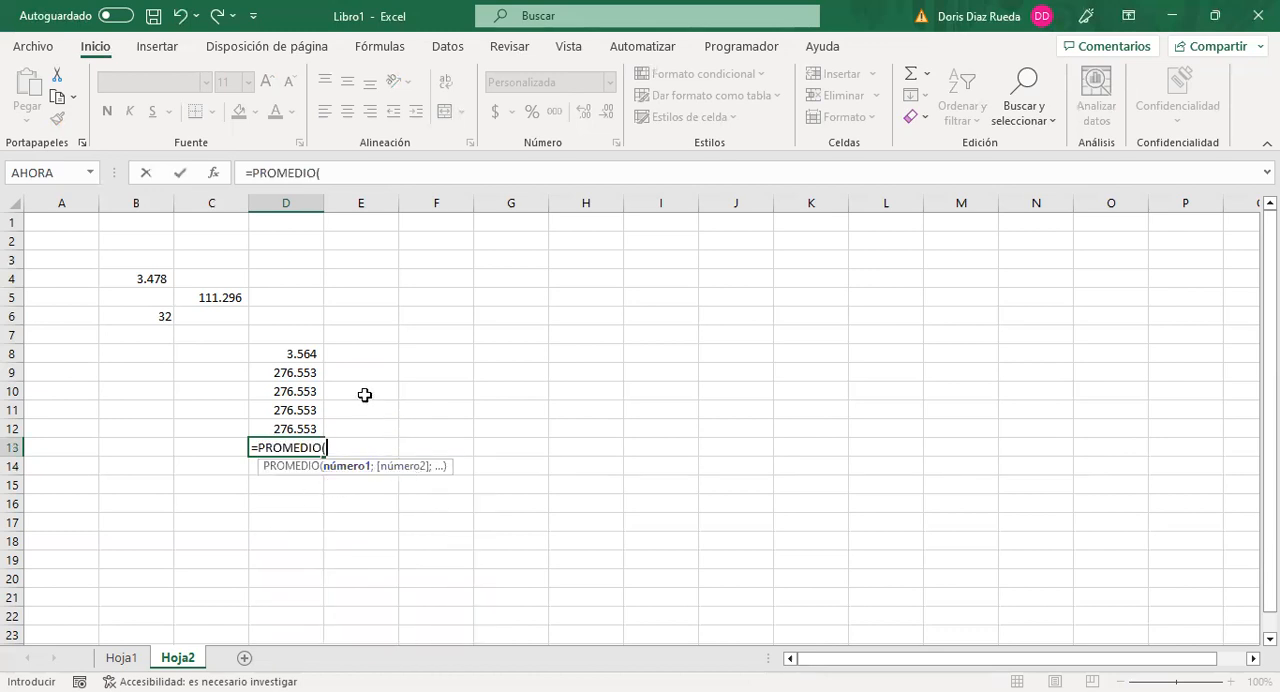
{"action": "left_click", "coordinate": [295, 352]}
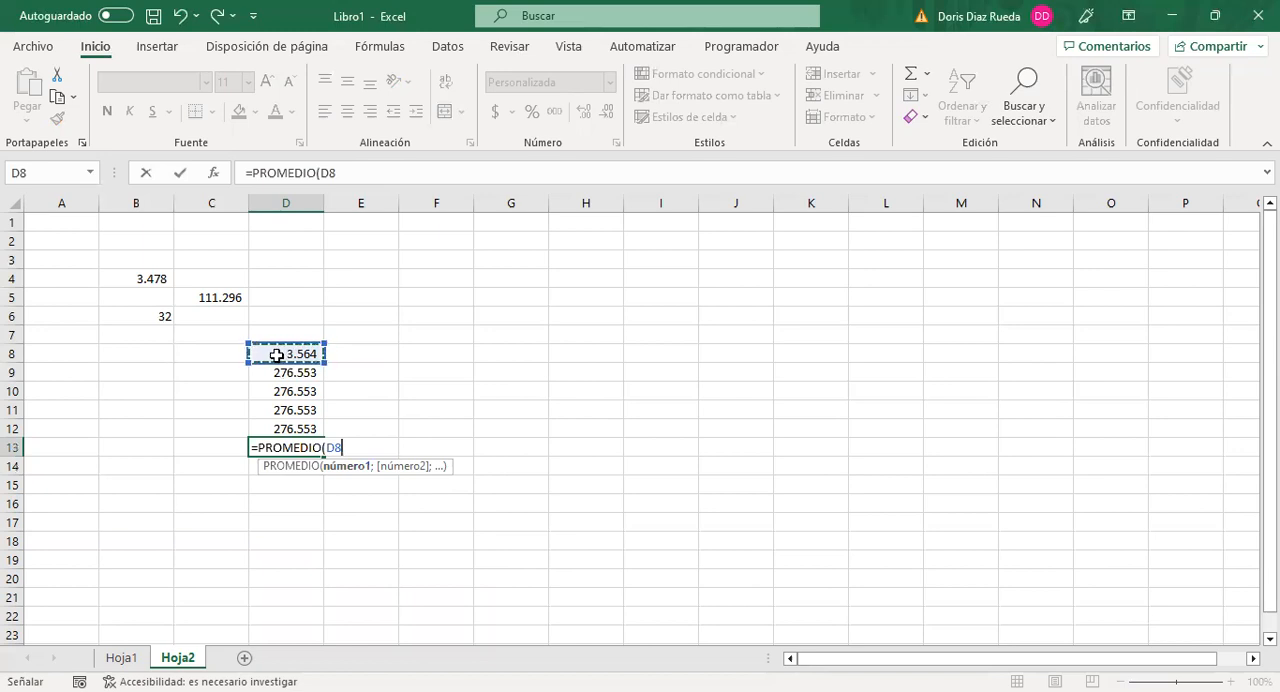
{"action": "left_click_drag", "start_coordinate": [278, 354], "coordinate": [278, 420]}
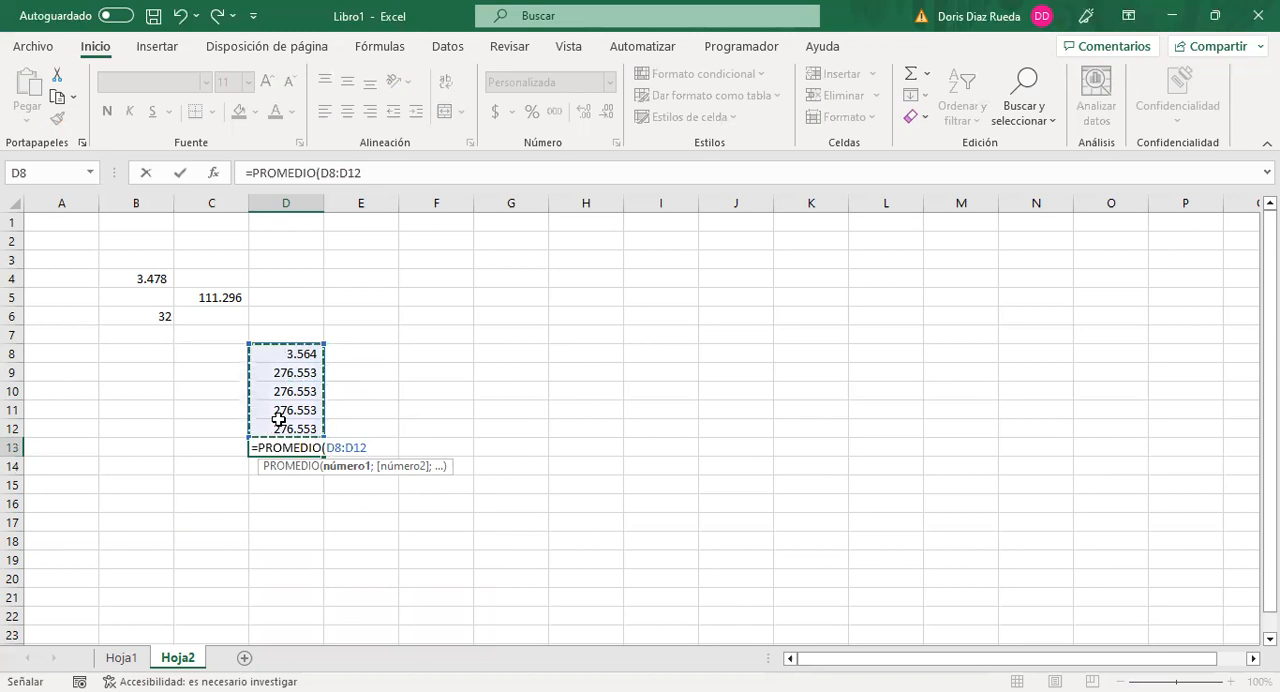
{"action": "key", "text": "Return"}
Step: Delete the PROMEDIO formula from cell D13
{"action": "left_click", "coordinate": [284, 448]}
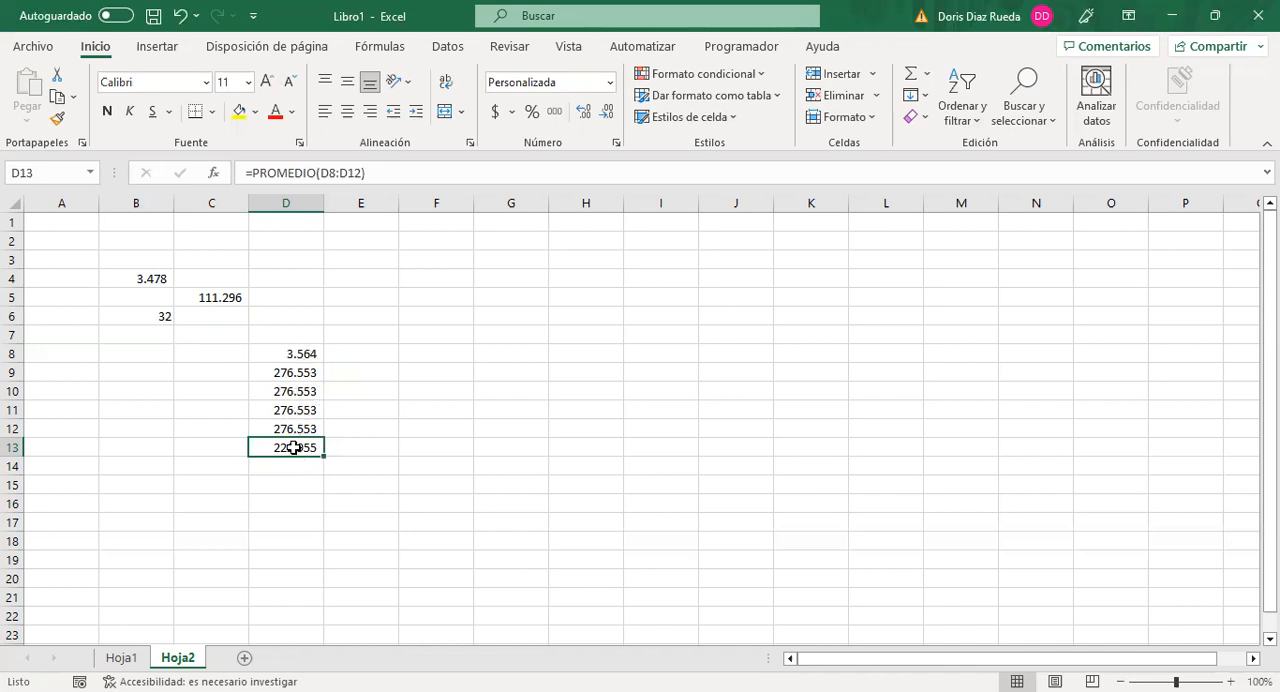
{"action": "key", "text": "Delete"}
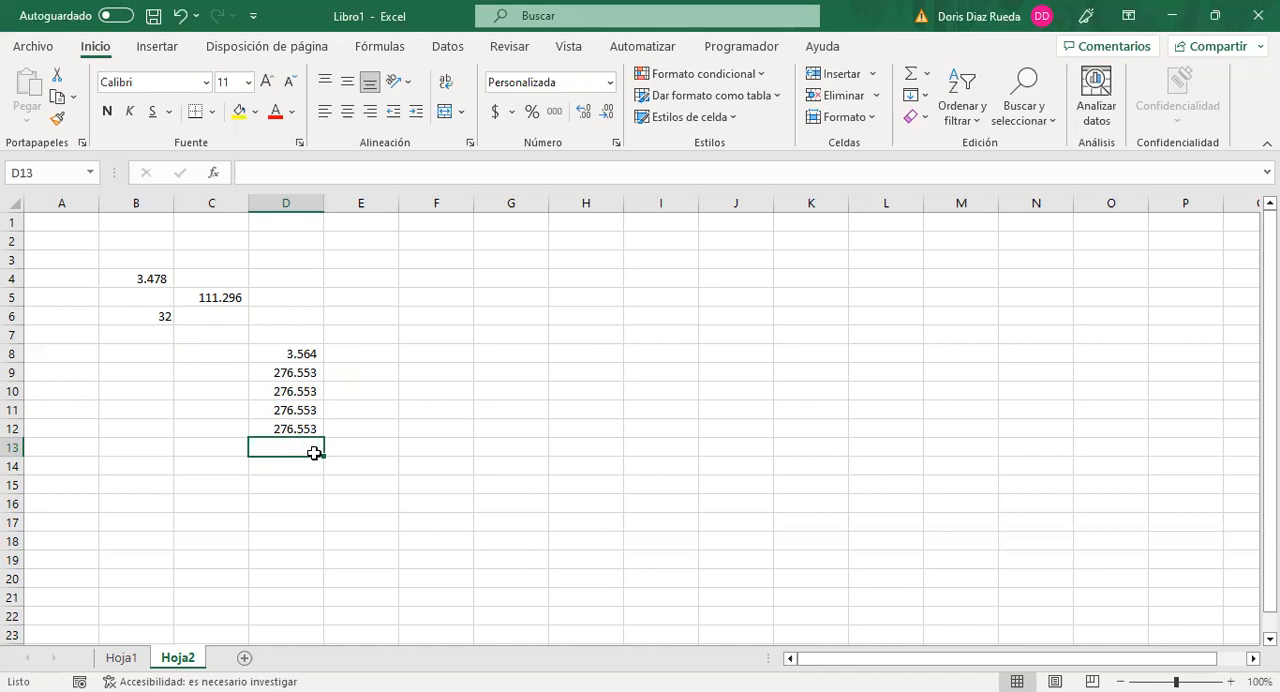
{"action": "left_click", "coordinate": [373, 458]}
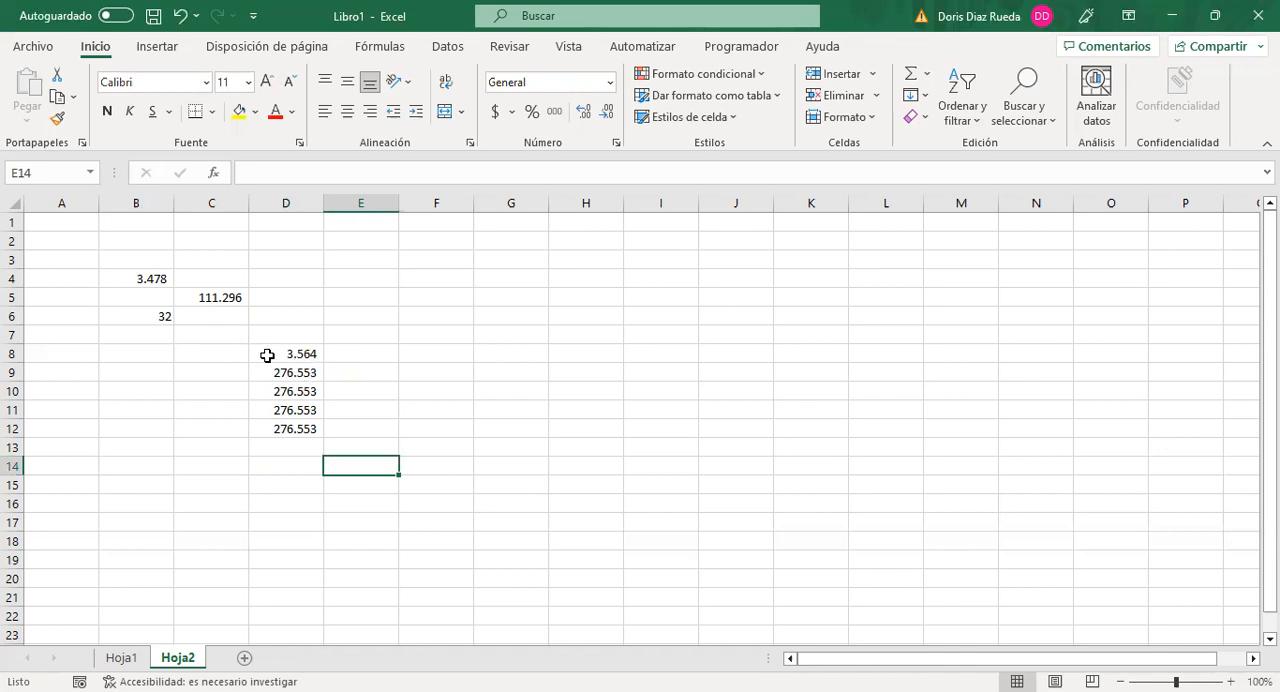
Step: Fill the value 3564 from D8 down through D12, and undo the fill
{"action": "left_click_drag", "start_coordinate": [263, 352], "coordinate": [282, 427]}
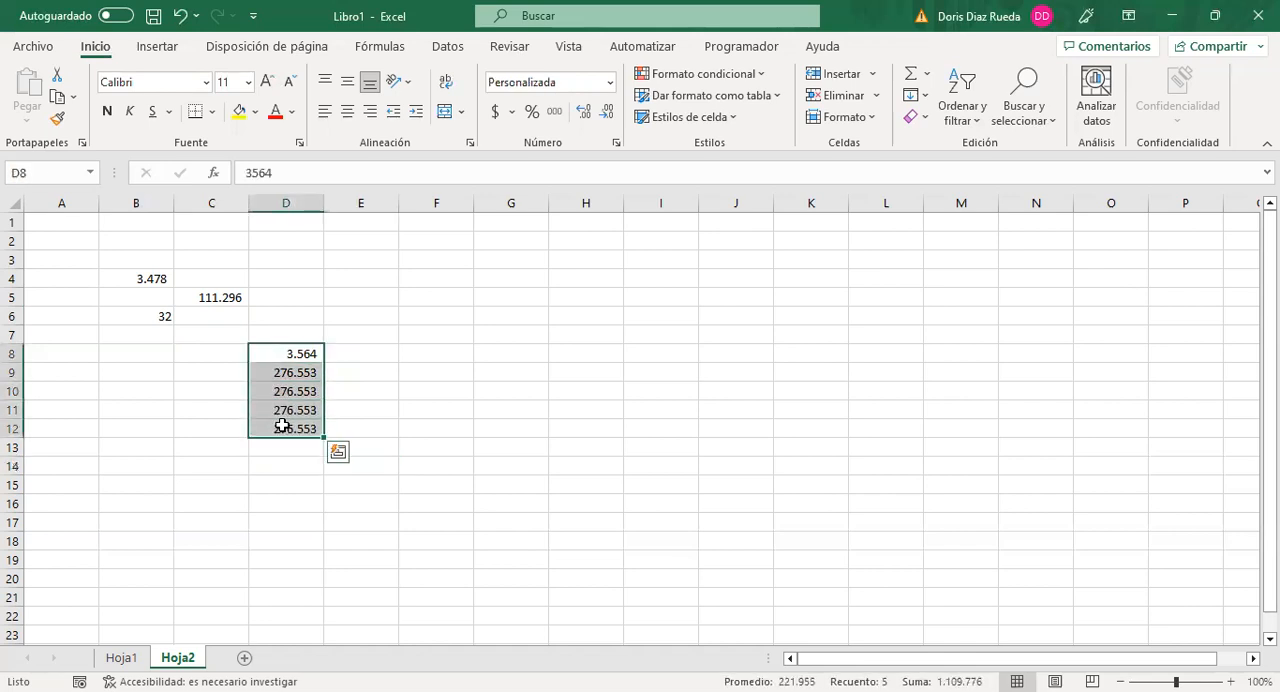
{"action": "left_click", "coordinate": [389, 387]}
{"action": "left_click", "coordinate": [276, 352]}
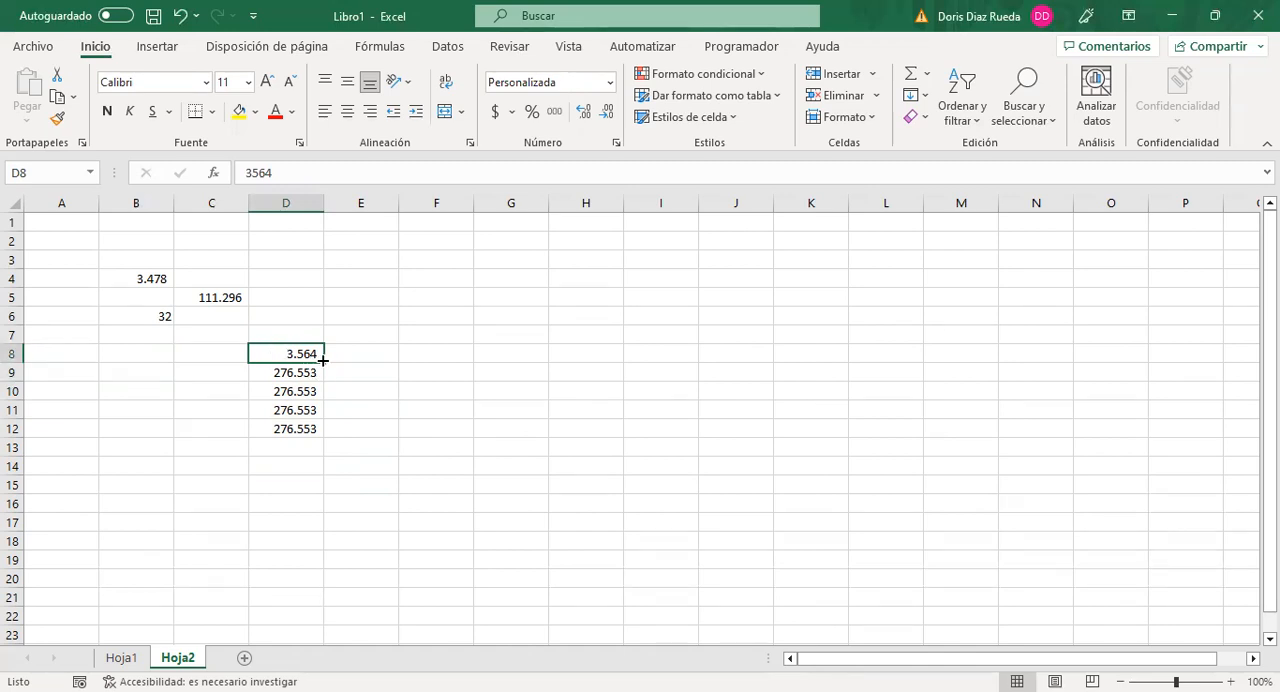
{"action": "left_click_drag", "start_coordinate": [320, 360], "coordinate": [316, 431]}
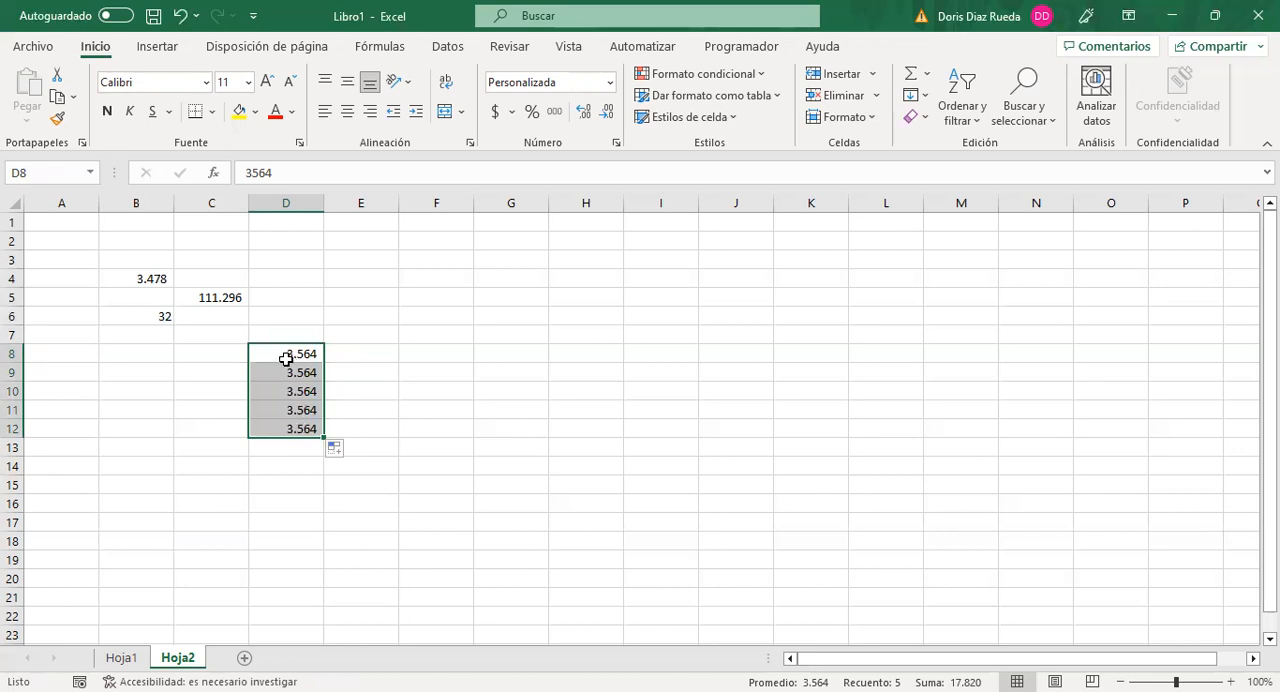
{"action": "left_click", "coordinate": [401, 421]}
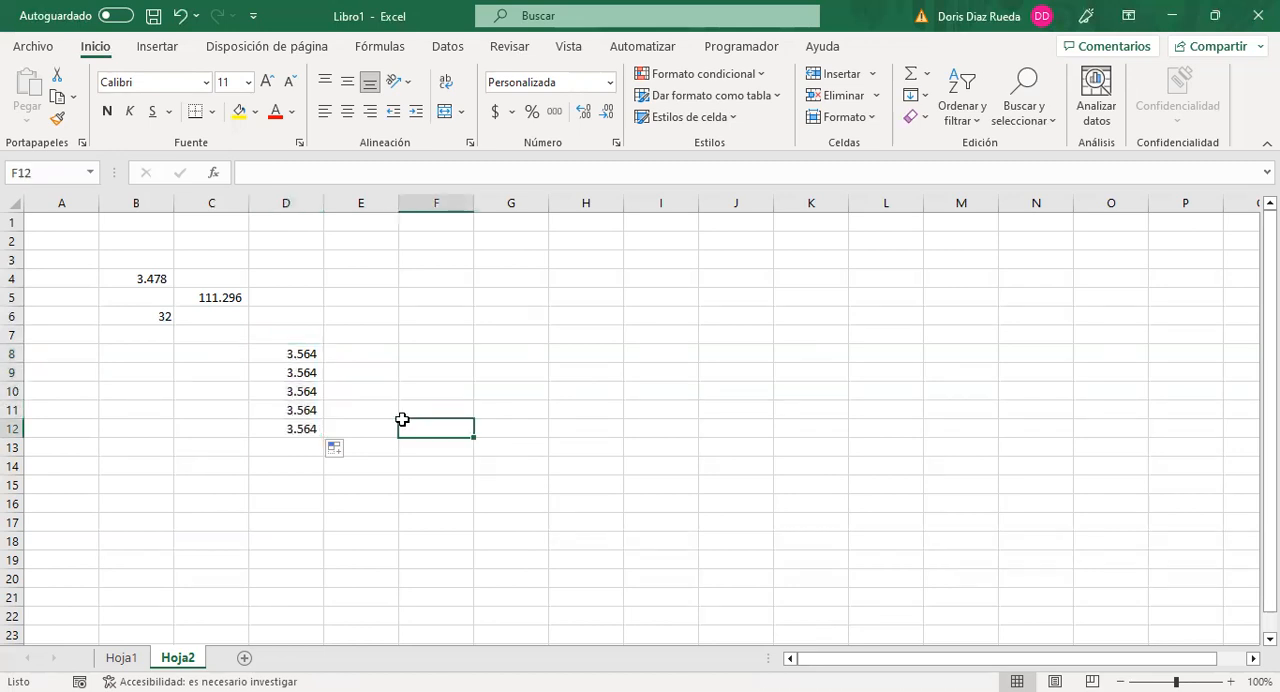
{"action": "left_click", "coordinate": [312, 430]}
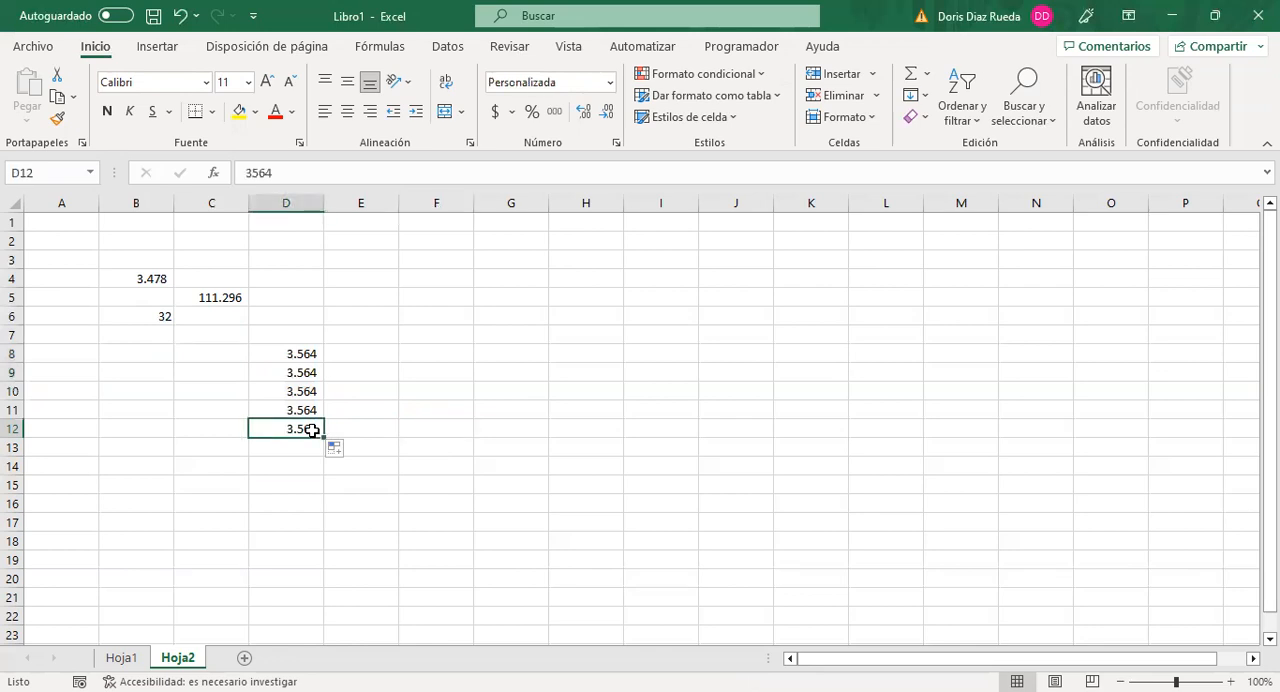
{"action": "key", "text": "ctrl+z"}
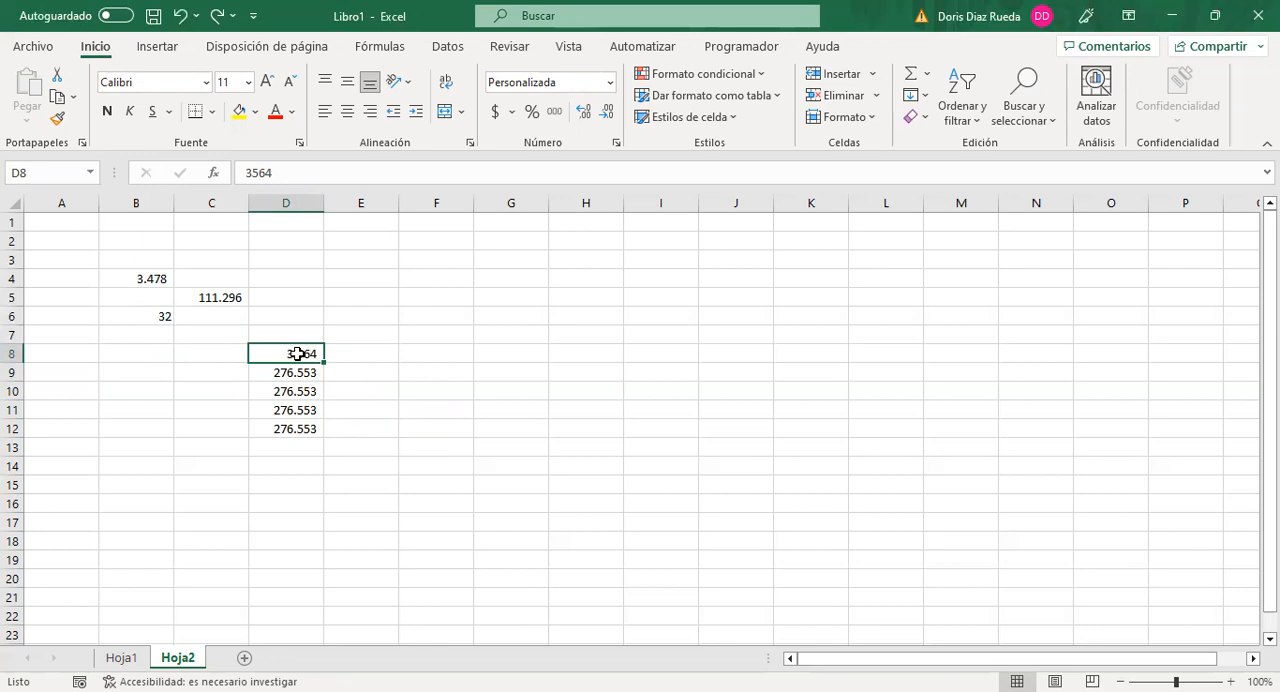
Step: Apply the Todos los bordes border style to the range D8:D12
{"action": "left_click_drag", "start_coordinate": [298, 354], "coordinate": [298, 426]}
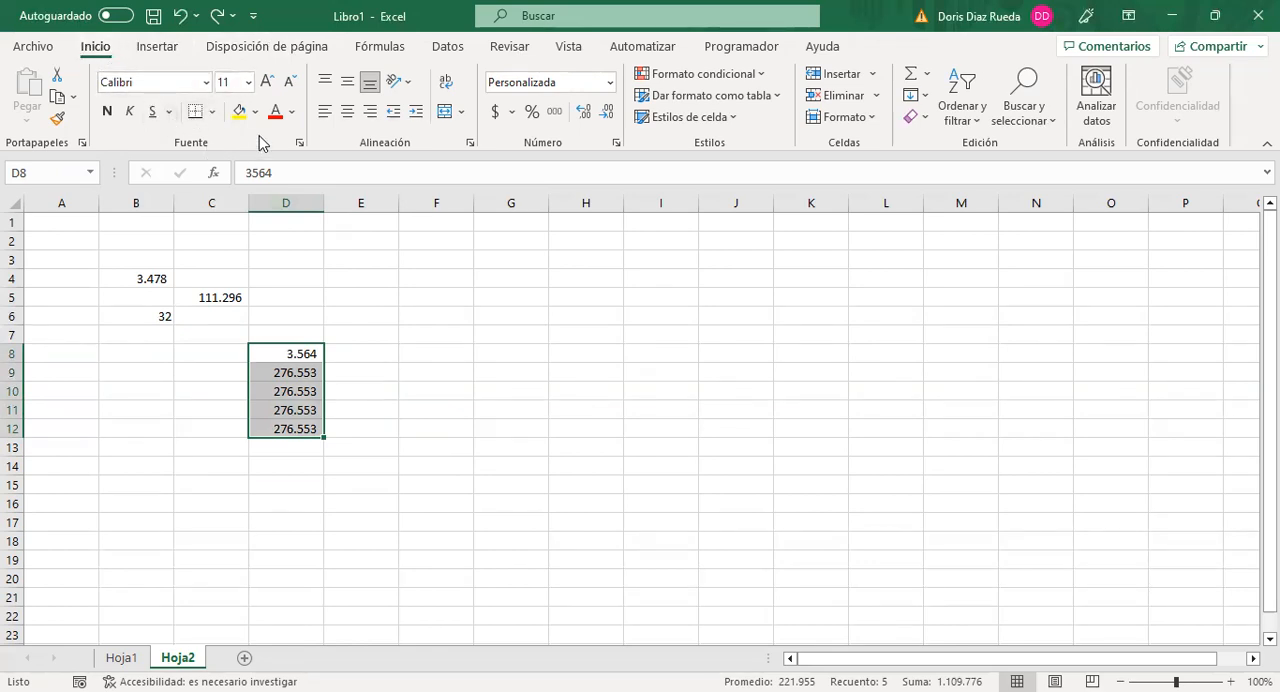
{"action": "left_click", "coordinate": [213, 112]}
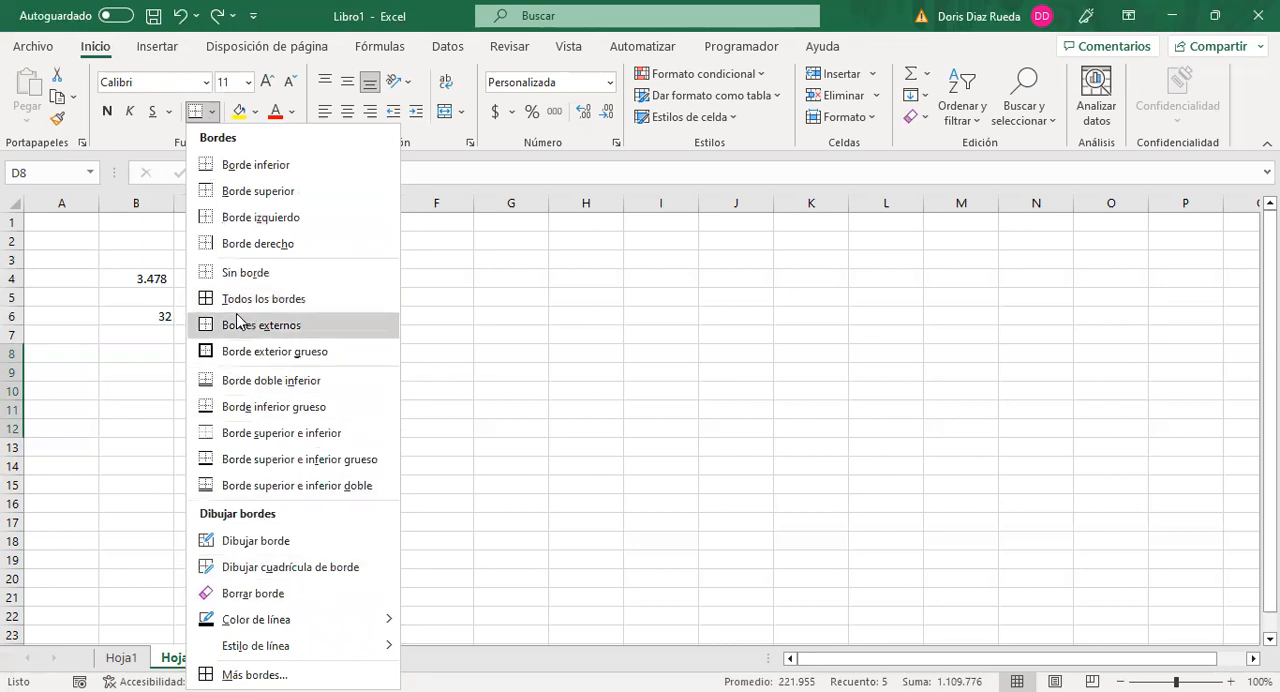
{"action": "left_click", "coordinate": [207, 300]}
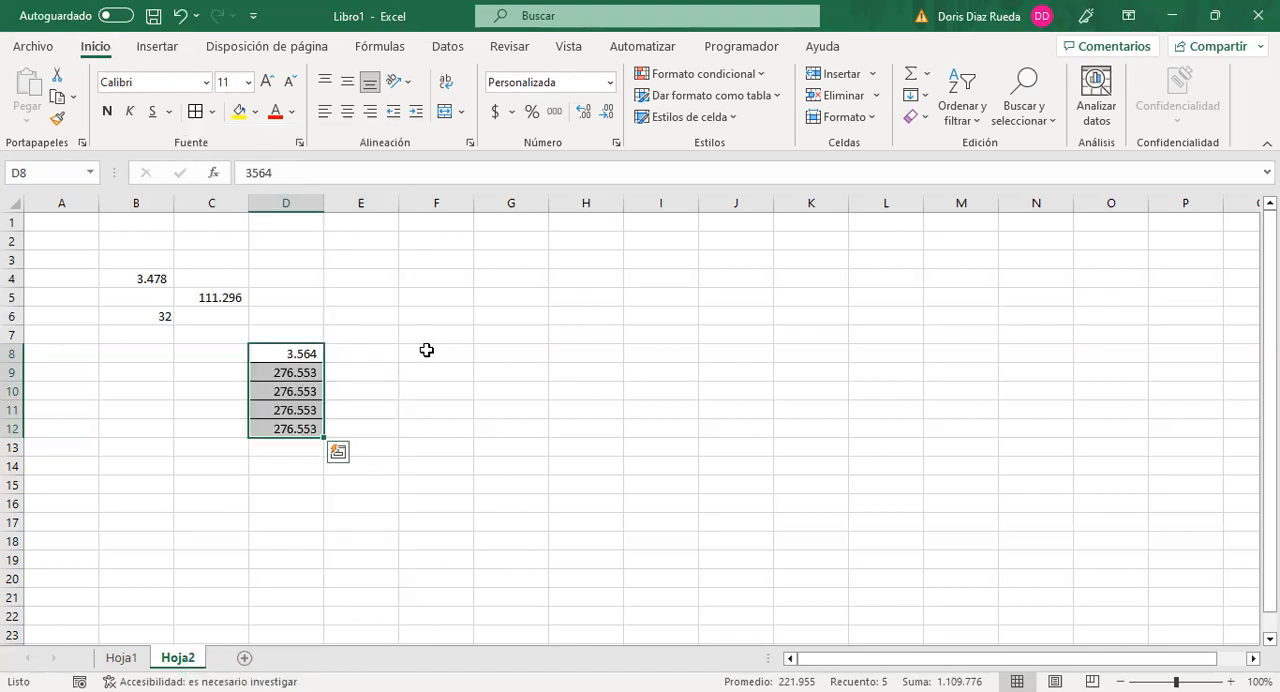
{"action": "left_click", "coordinate": [426, 351]}
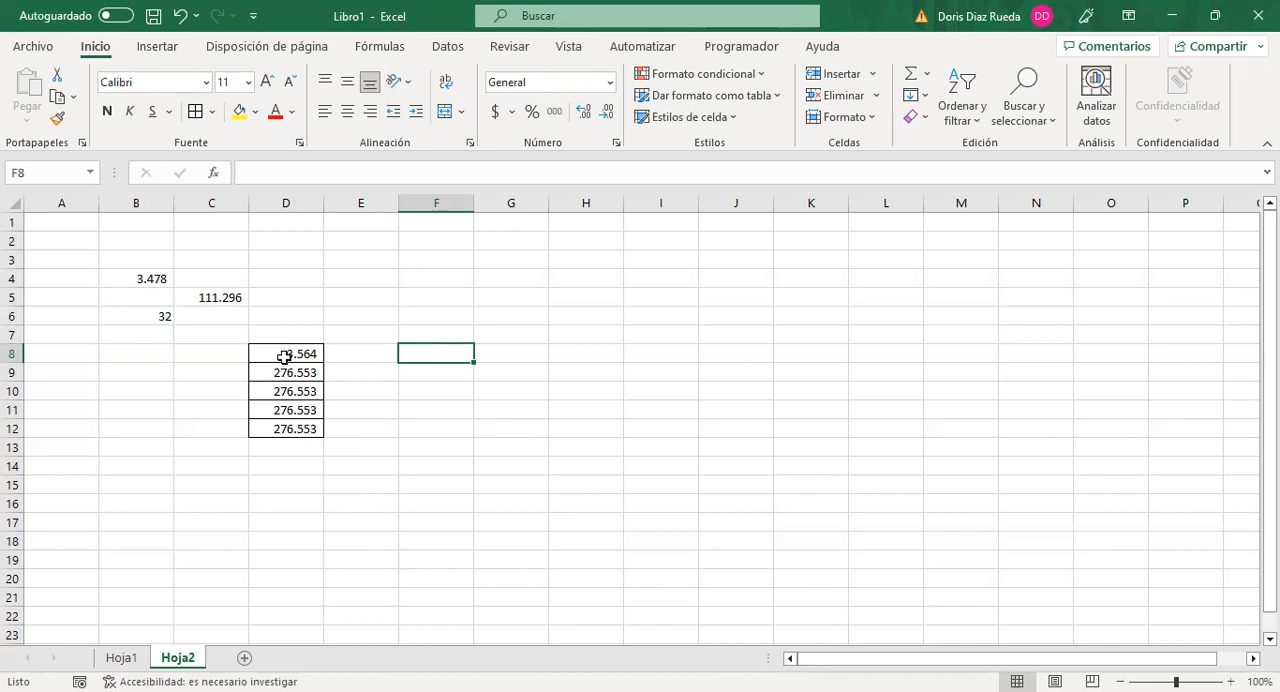
Step: Fill the cells D8:D12 with a light orange theme colour
{"action": "left_click_drag", "start_coordinate": [283, 351], "coordinate": [287, 423]}
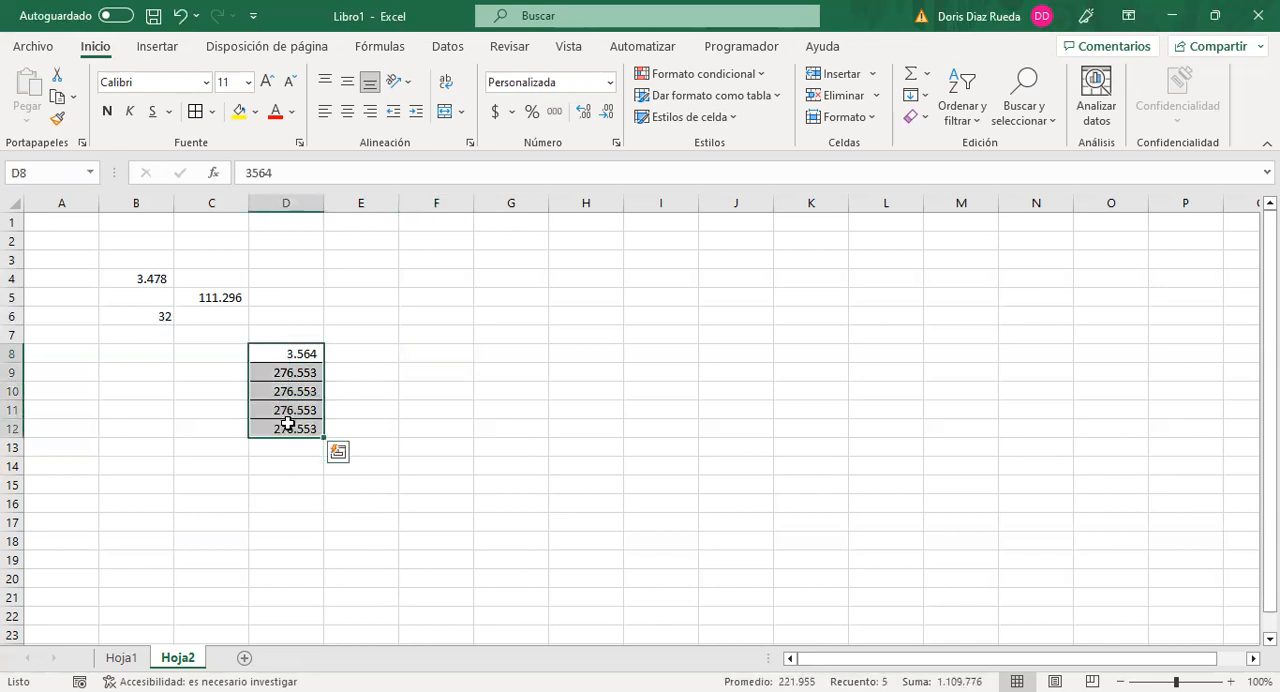
{"action": "left_click", "coordinate": [256, 113]}
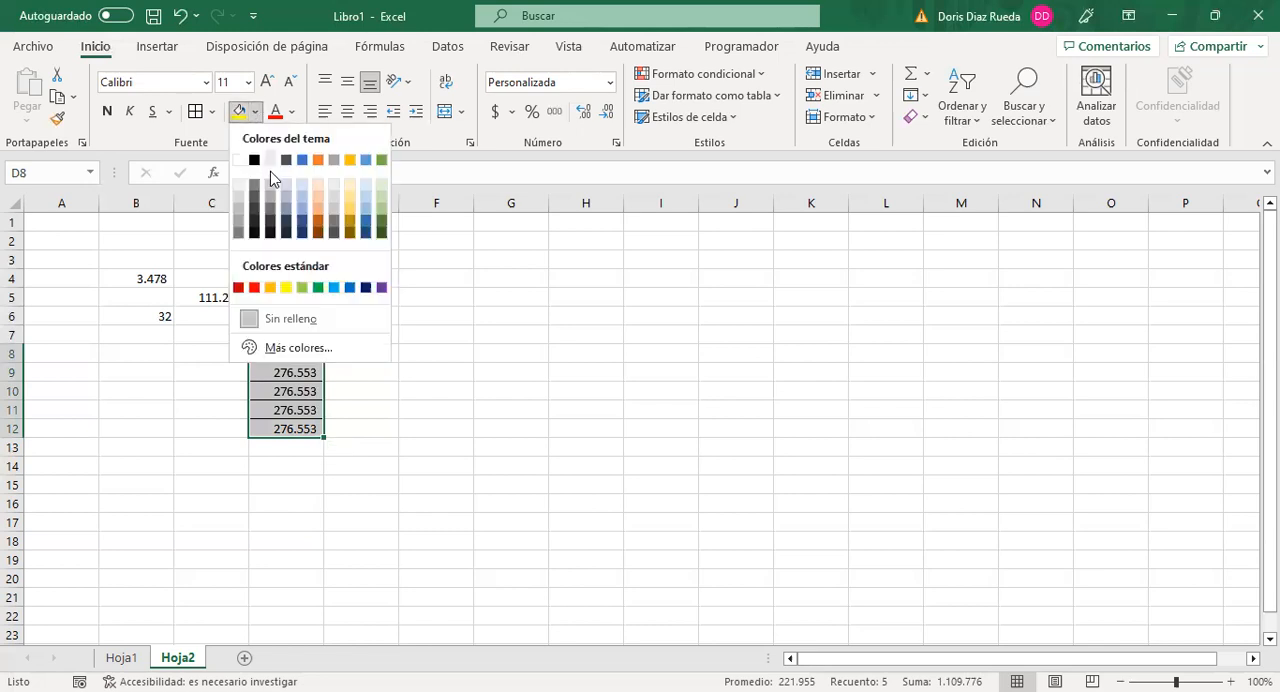
{"action": "left_click", "coordinate": [320, 202]}
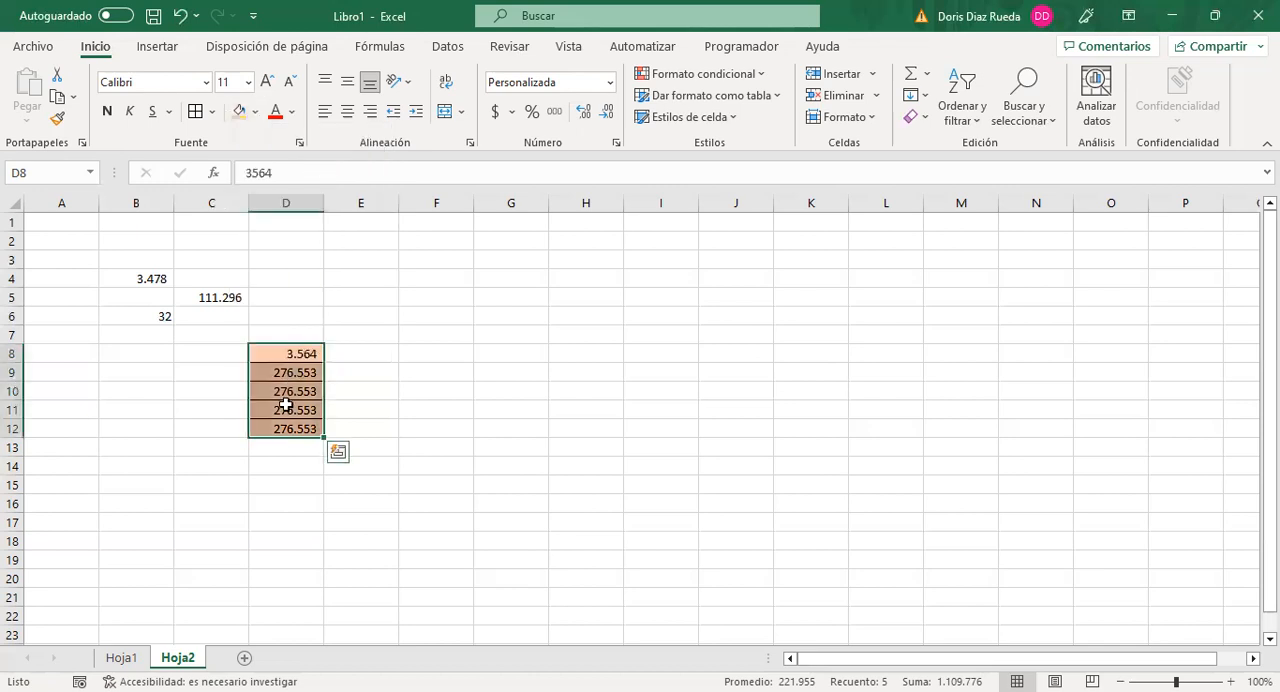
{"action": "left_click", "coordinate": [439, 294]}
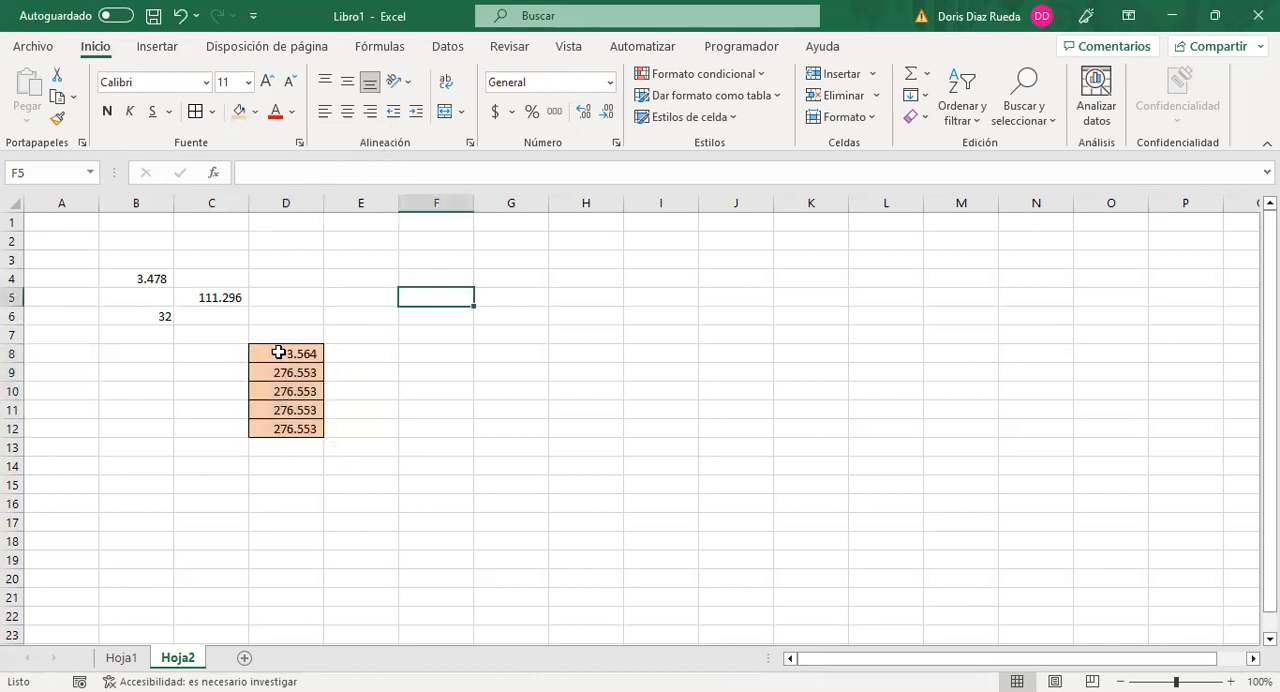
Step: Set the font colour of the range D8:D12 to Automático
{"action": "left_click_drag", "start_coordinate": [279, 353], "coordinate": [283, 428]}
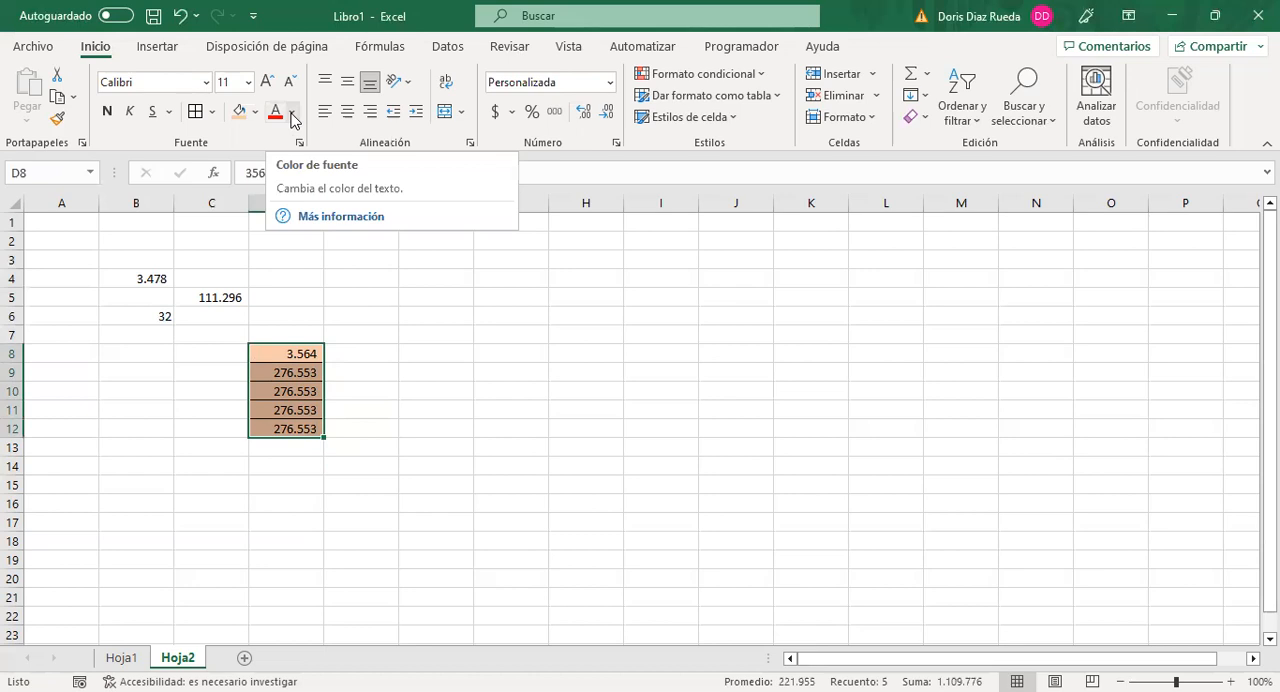
{"action": "left_click", "coordinate": [292, 112]}
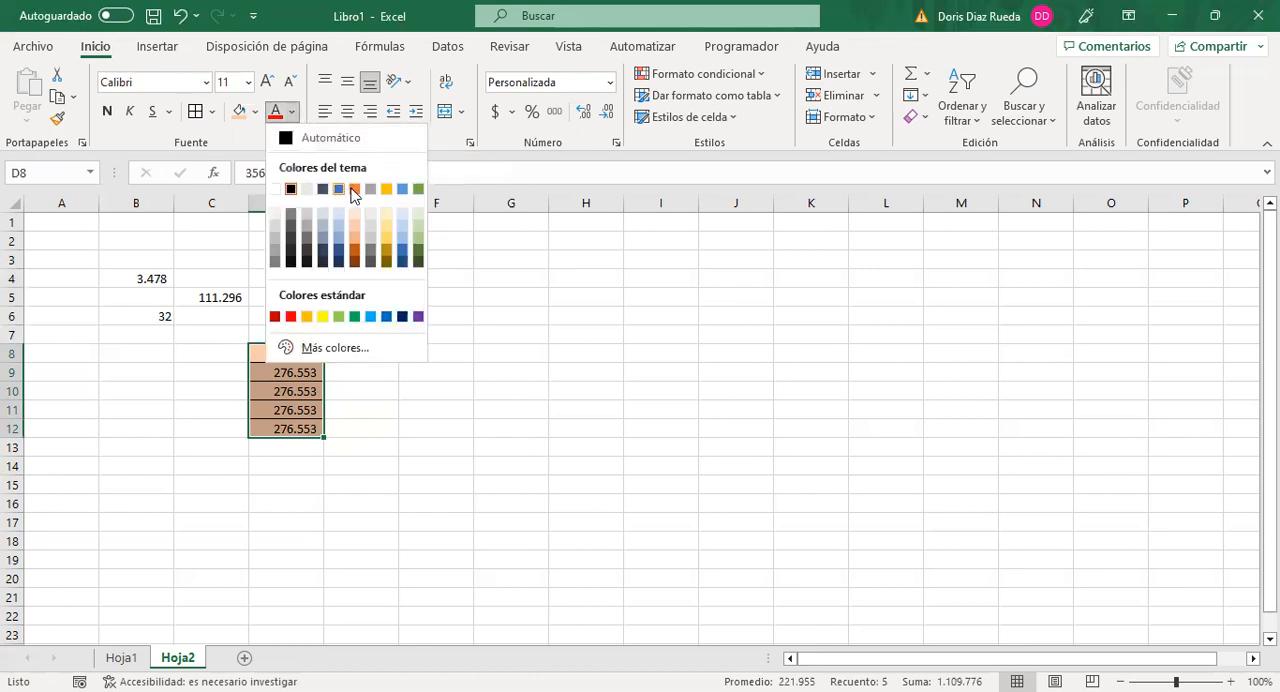
{"action": "left_click", "coordinate": [282, 143]}
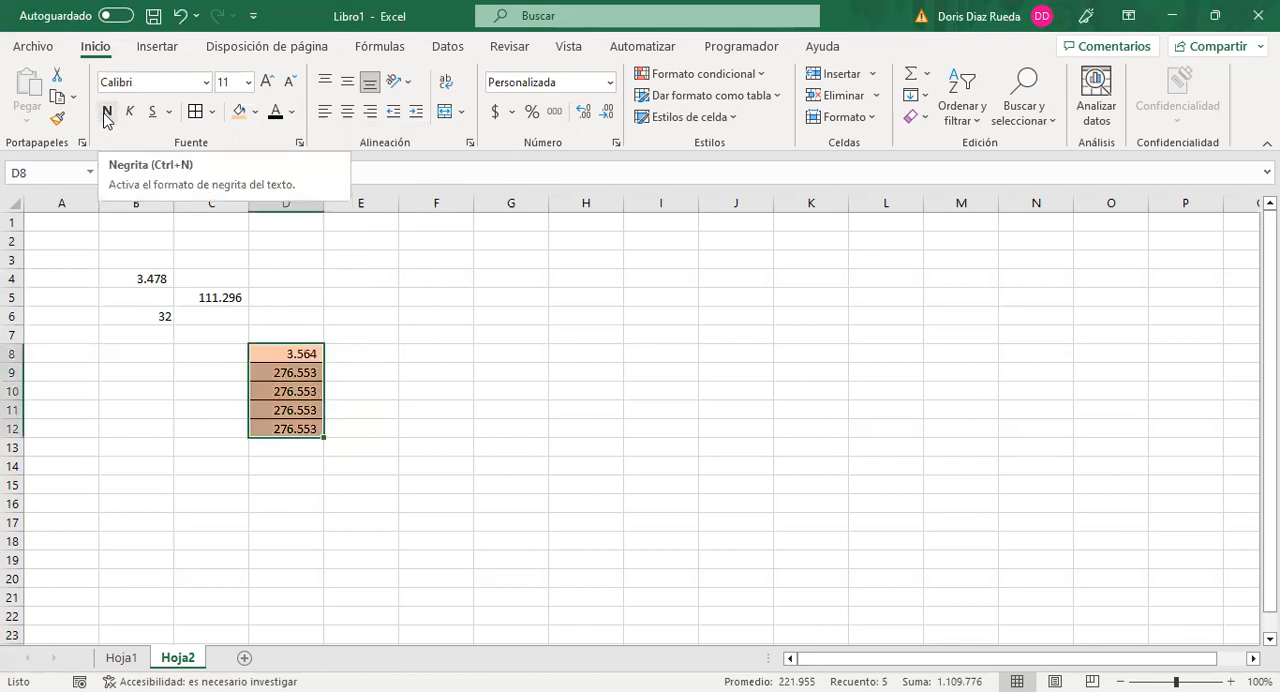
Step: Format the values in the range D8:D12 as bold and italic
{"action": "left_click", "coordinate": [107, 115]}
{"action": "left_click", "coordinate": [131, 113]}
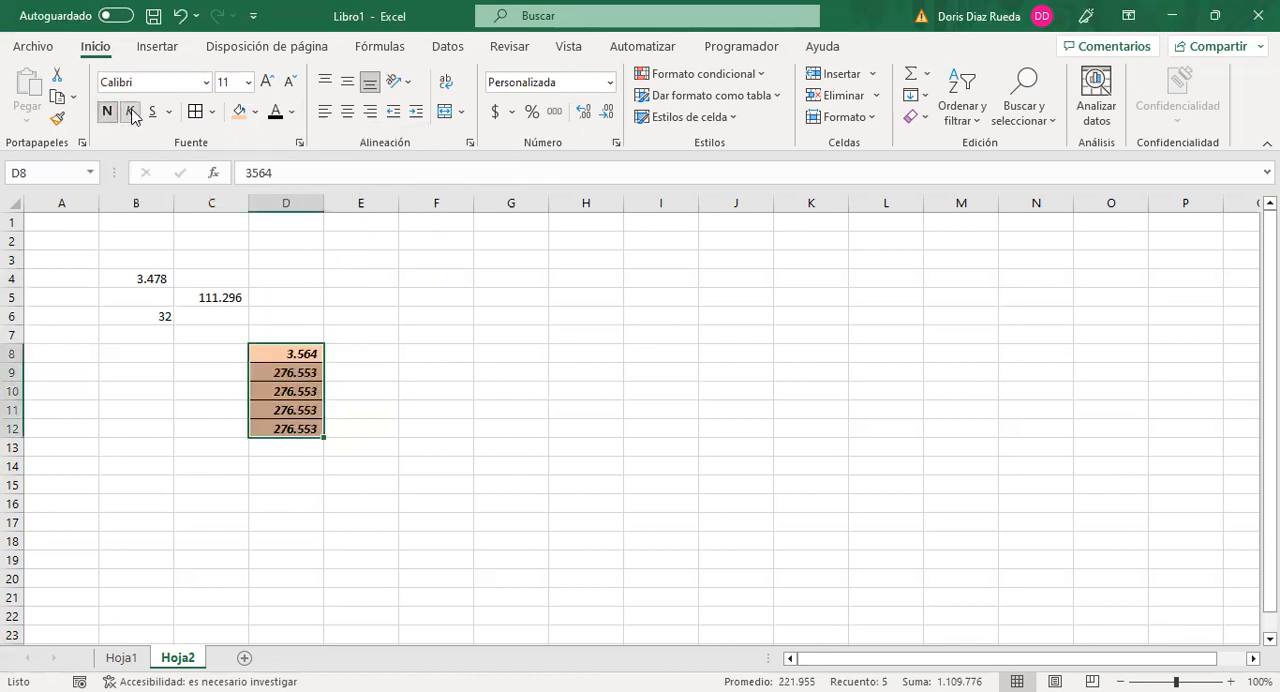
Step: Preview larger font sizes for D8:D12, increase the size to 12 and reduce it back to 11
{"action": "left_click", "coordinate": [249, 82]}
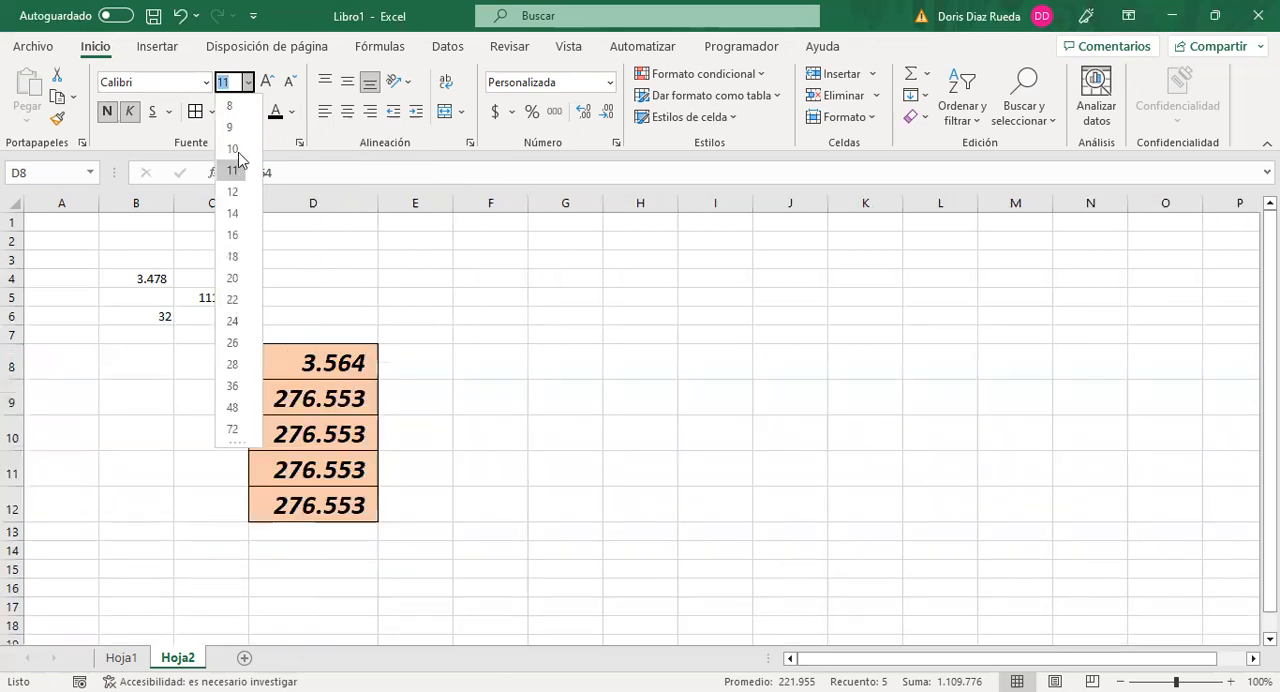
{"action": "left_click", "coordinate": [247, 84]}
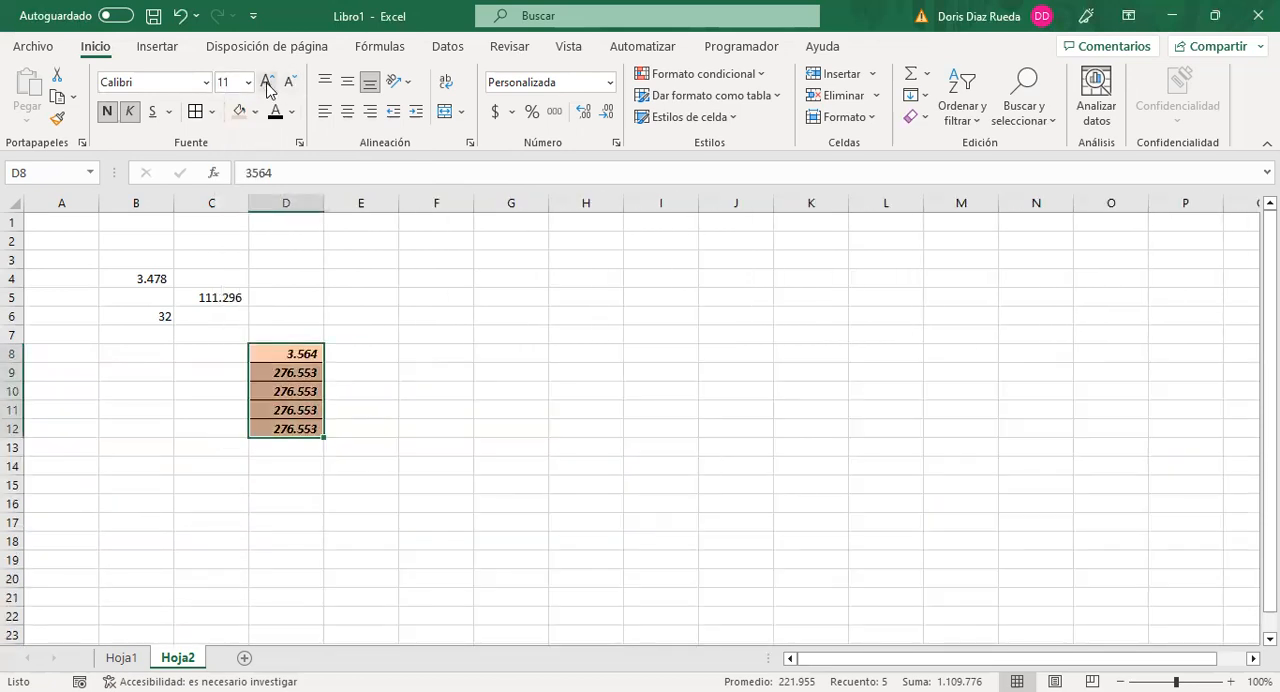
{"action": "left_click", "coordinate": [268, 89]}
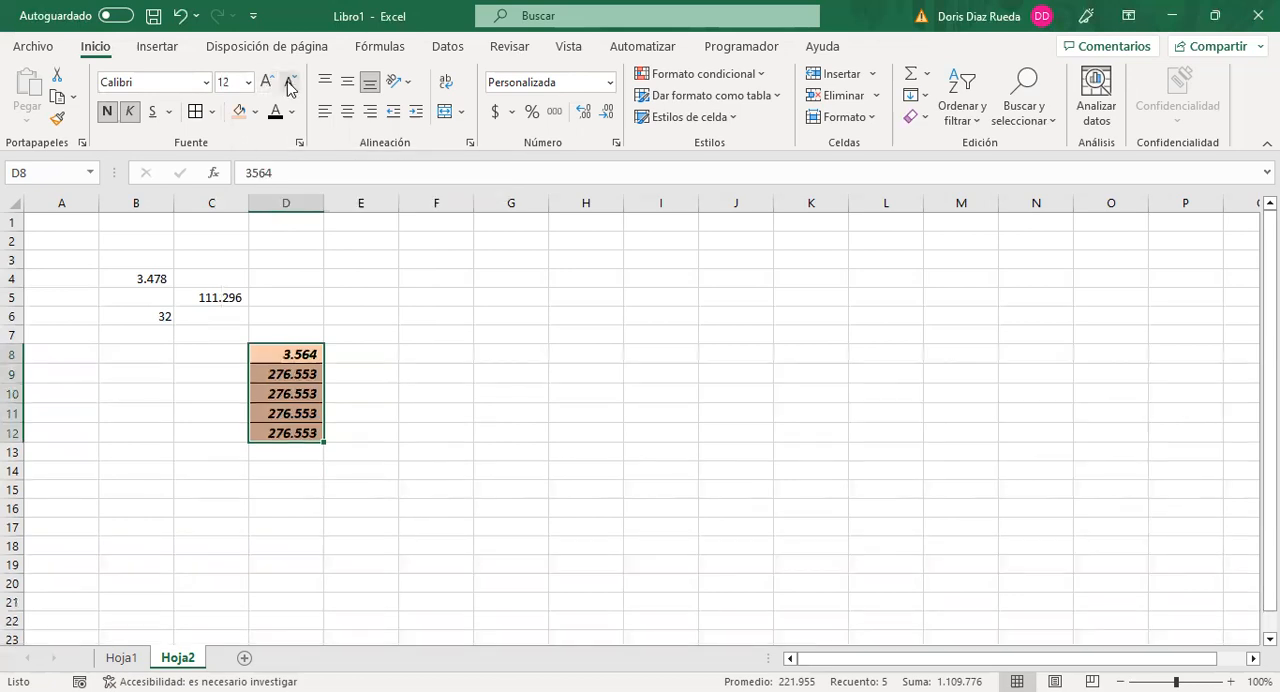
{"action": "left_click", "coordinate": [288, 89]}
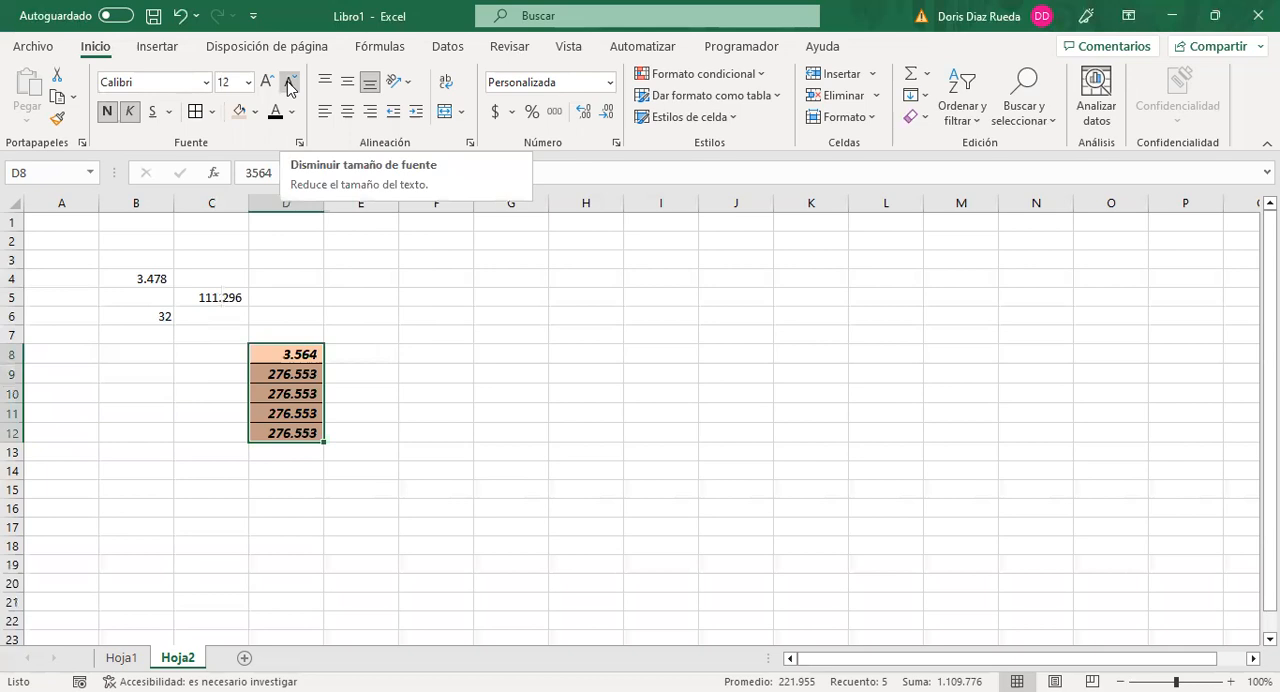
Step: Centre the contents of D8:D12 horizontally and align them to the top of their cells
{"action": "left_click", "coordinate": [348, 88]}
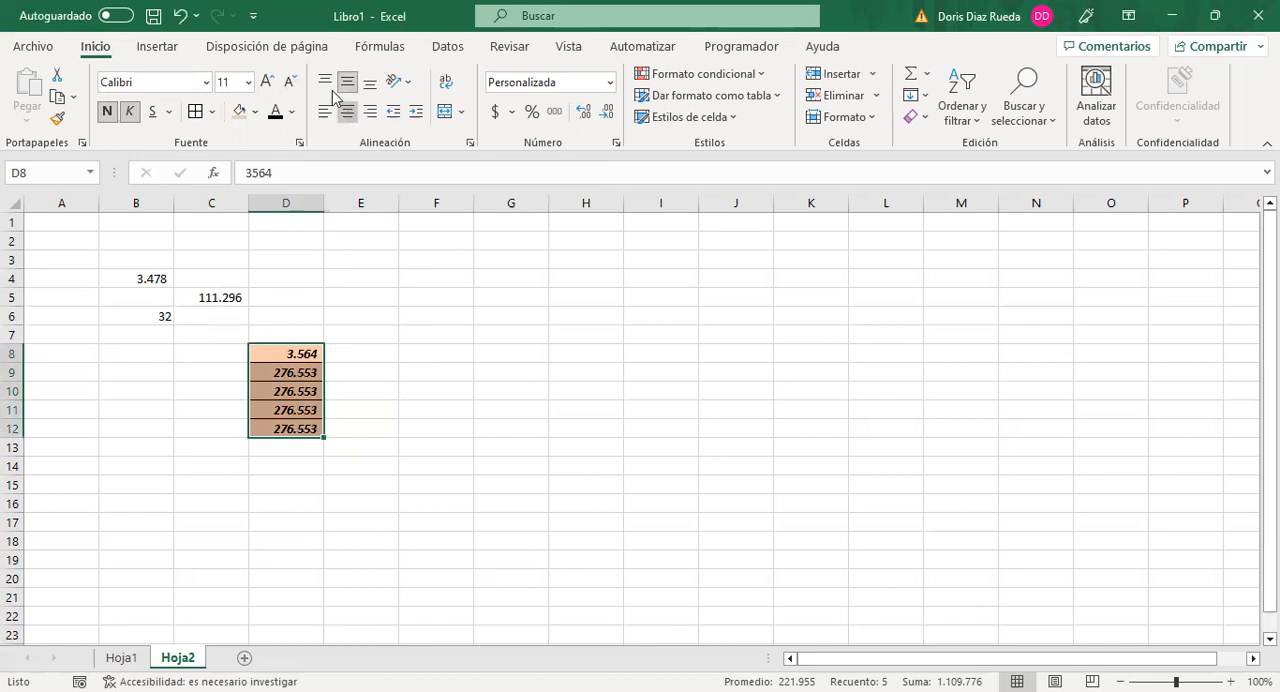
{"action": "left_click", "coordinate": [325, 86]}
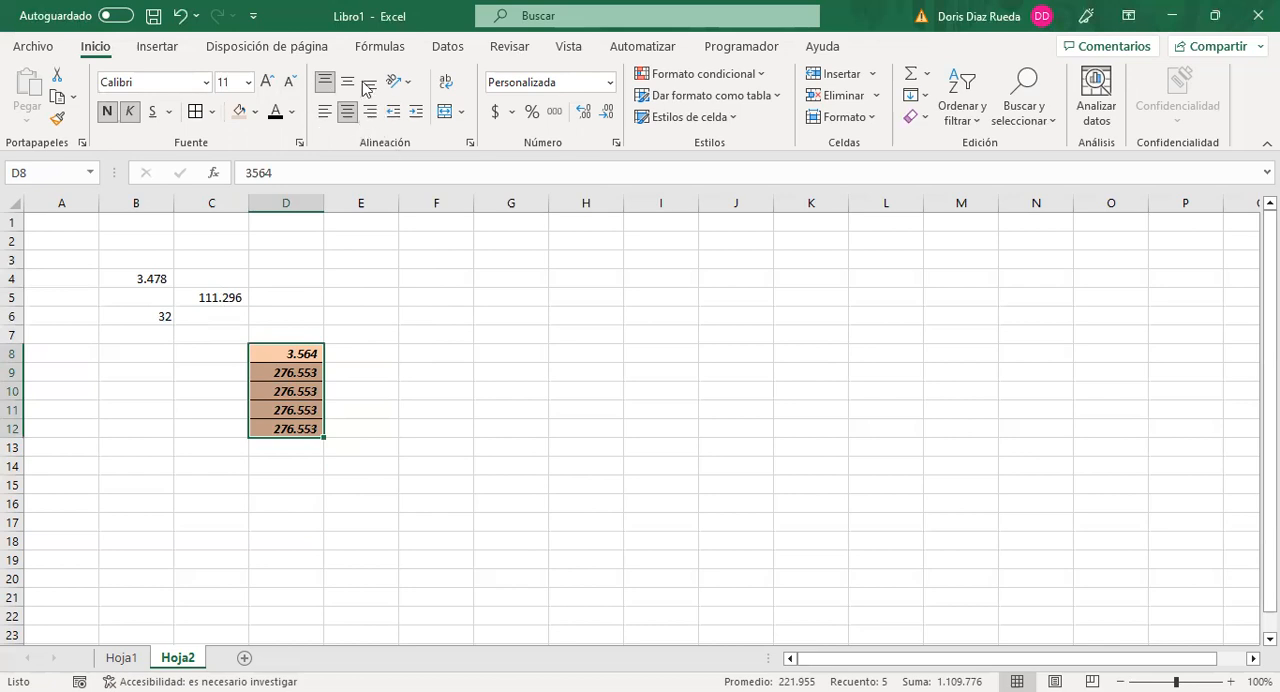
{"action": "left_click", "coordinate": [380, 365]}
Step: Merge and centre the cells E4:I4 and enter the sample text hgfsjjghsagga in the merged cell
{"action": "left_click_drag", "start_coordinate": [362, 277], "coordinate": [636, 278]}
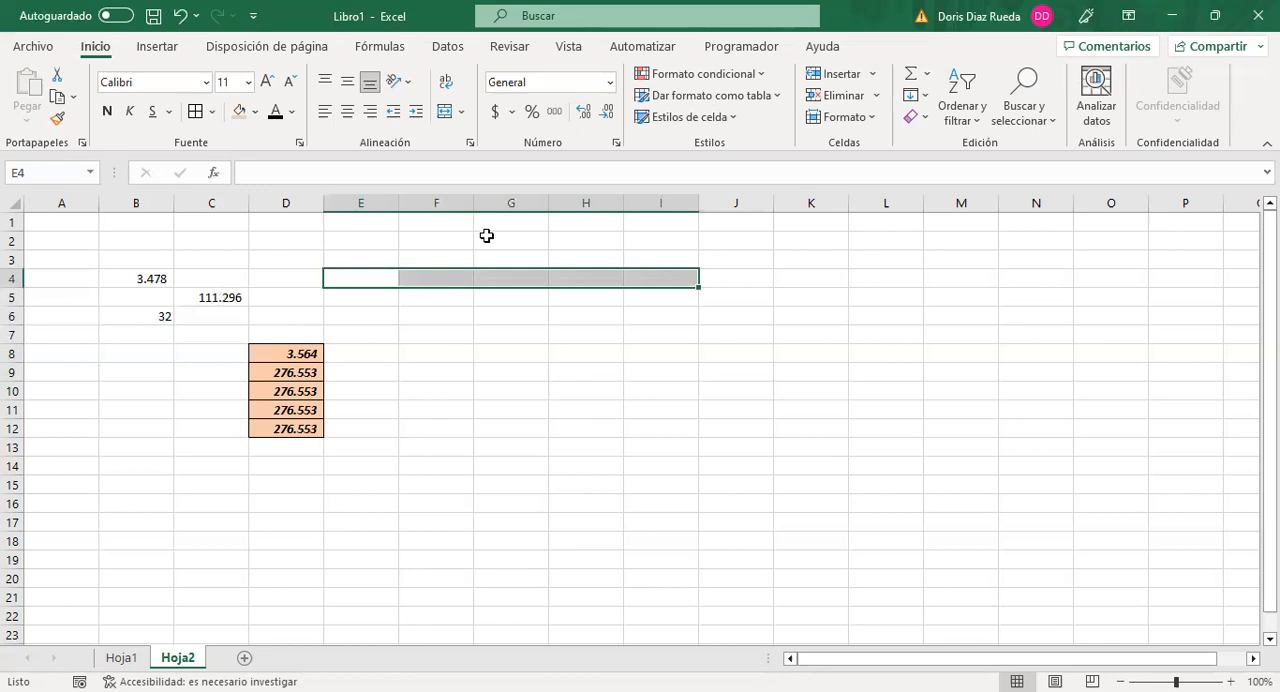
{"action": "left_click", "coordinate": [447, 112]}
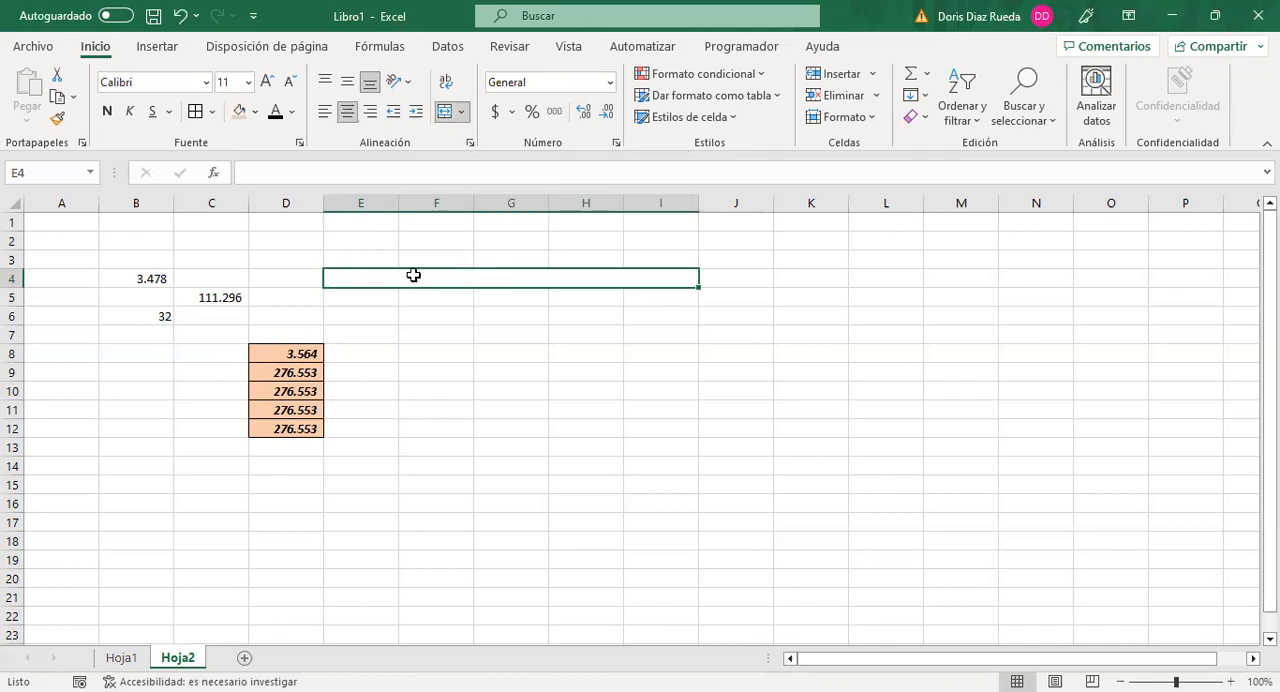
{"action": "type", "text": "hgfs"}
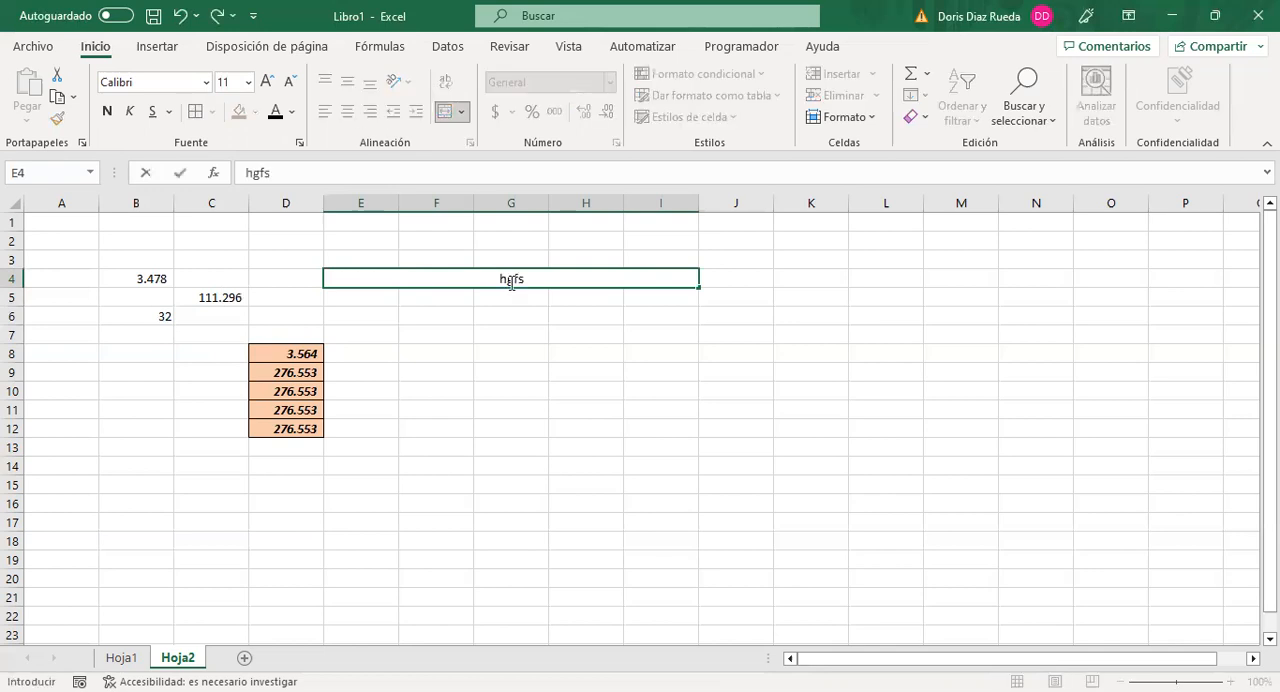
{"action": "type", "text": "jjghsagga"}
{"action": "left_click", "coordinate": [546, 322]}
{"action": "left_click", "coordinate": [528, 279]}
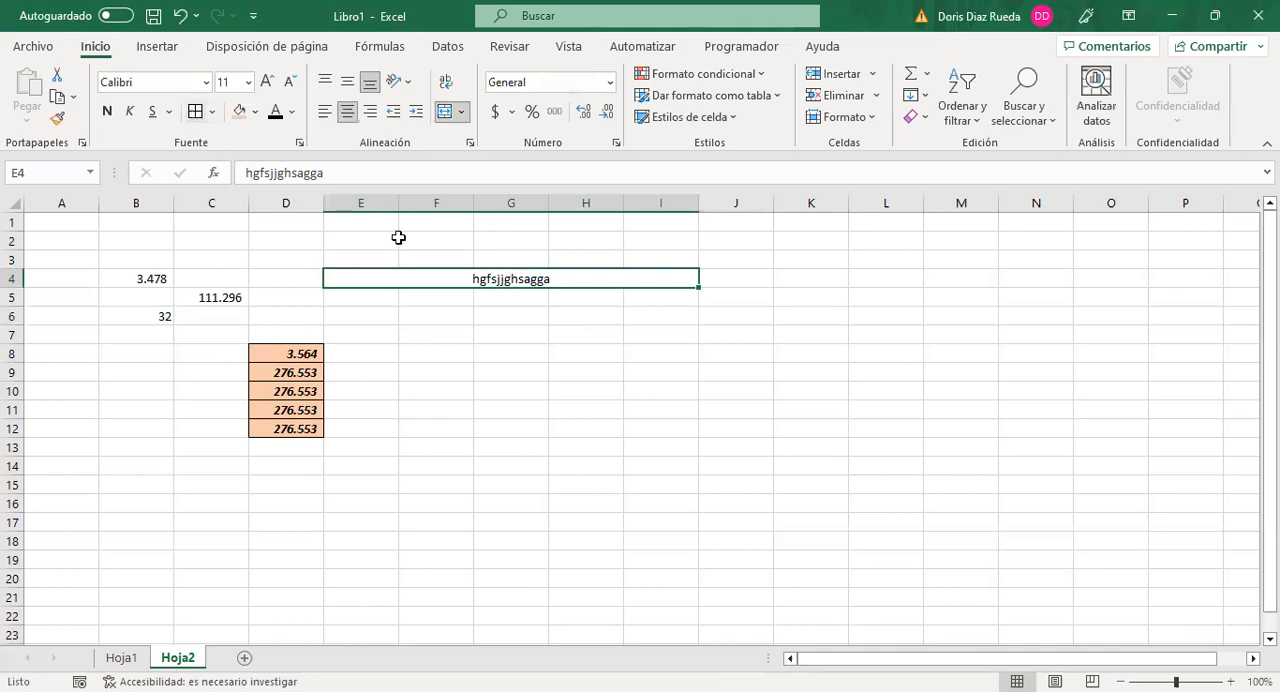
Step: Format the merged cell E4:I4 with a light orange fill, bold text and font size 12
{"action": "left_click", "coordinate": [547, 367]}
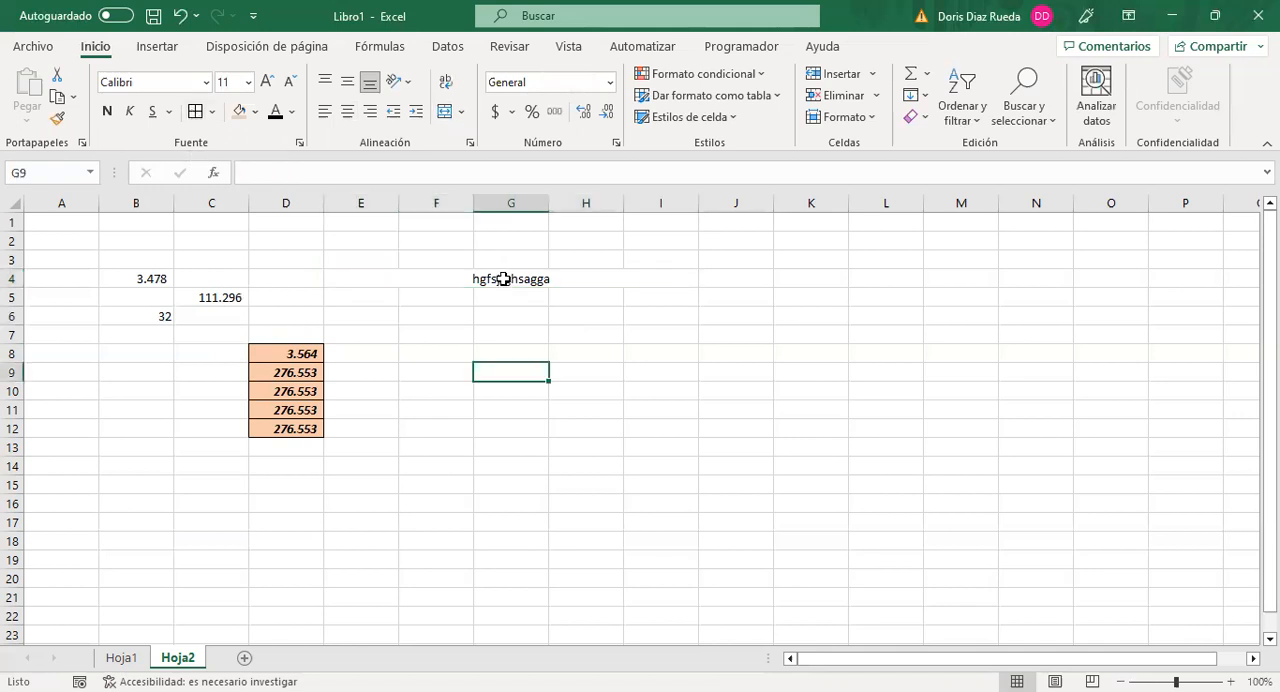
{"action": "left_click", "coordinate": [504, 279]}
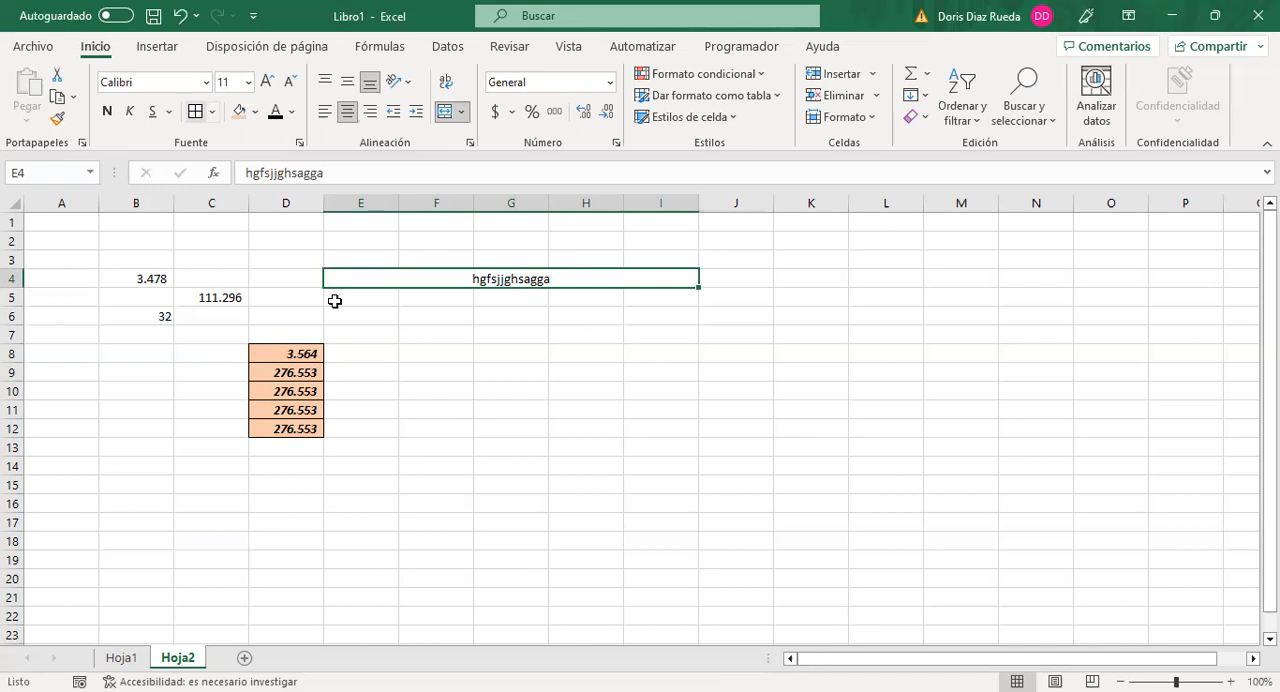
{"action": "left_click", "coordinate": [391, 314]}
{"action": "left_click", "coordinate": [372, 278]}
{"action": "left_click", "coordinate": [240, 112]}
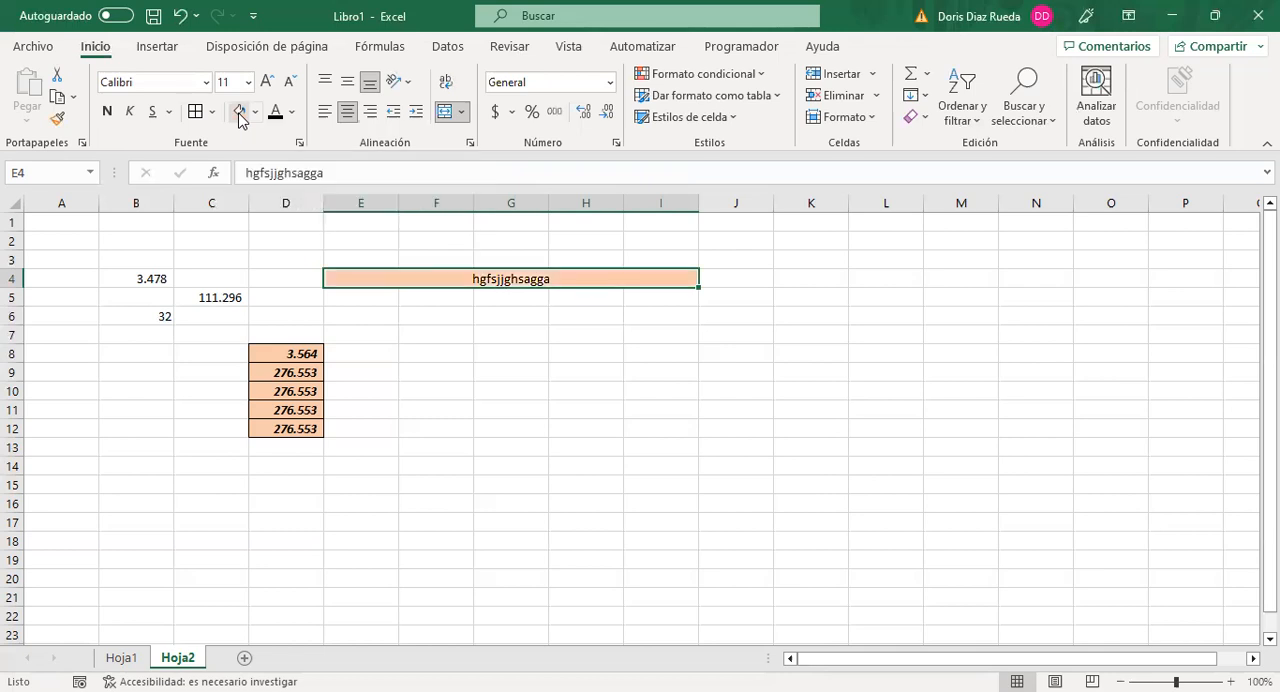
{"action": "left_click", "coordinate": [107, 112]}
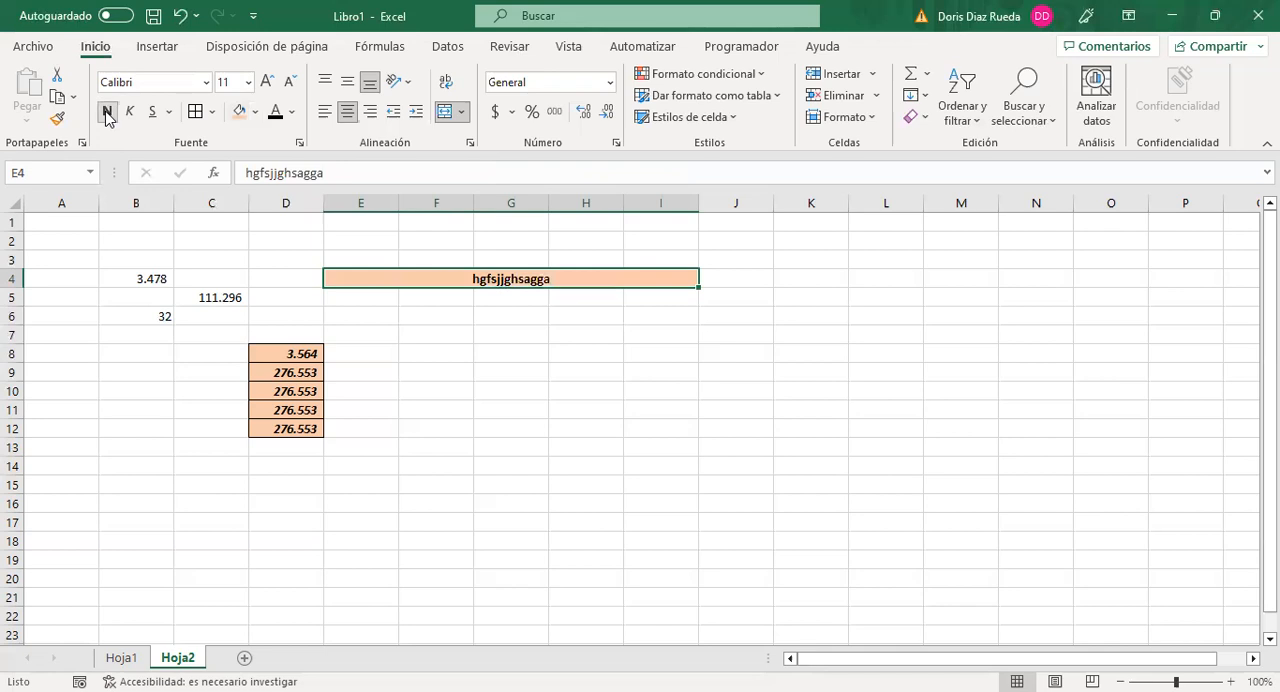
{"action": "left_click", "coordinate": [266, 82]}
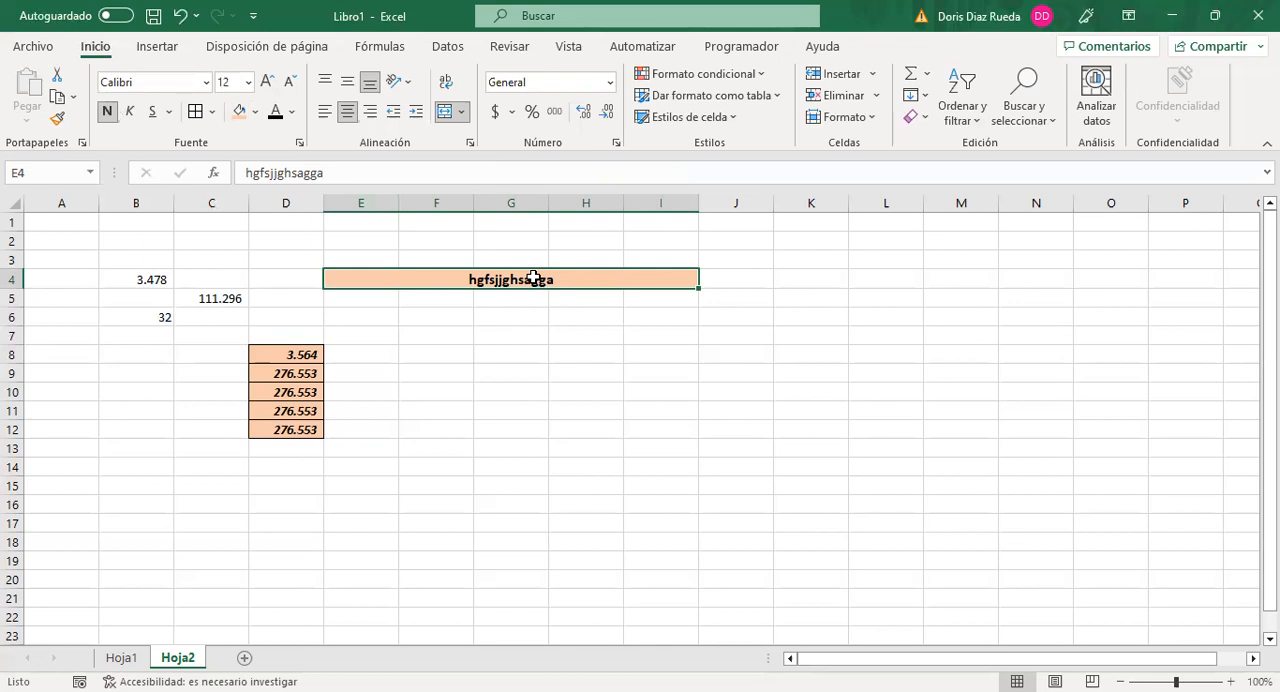
Step: Delete the sample text from the merged cell E4:I4, keeping its formatting
{"action": "key", "text": "Delete"}
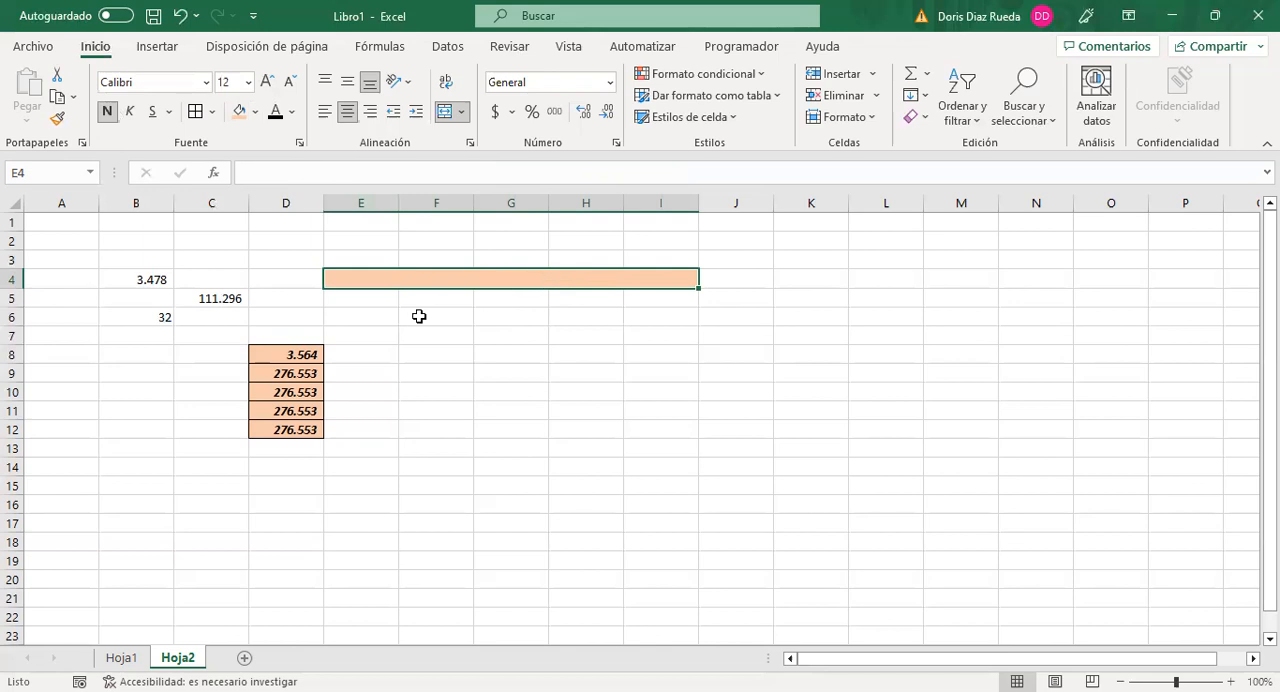
{"action": "left_click", "coordinate": [300, 358]}
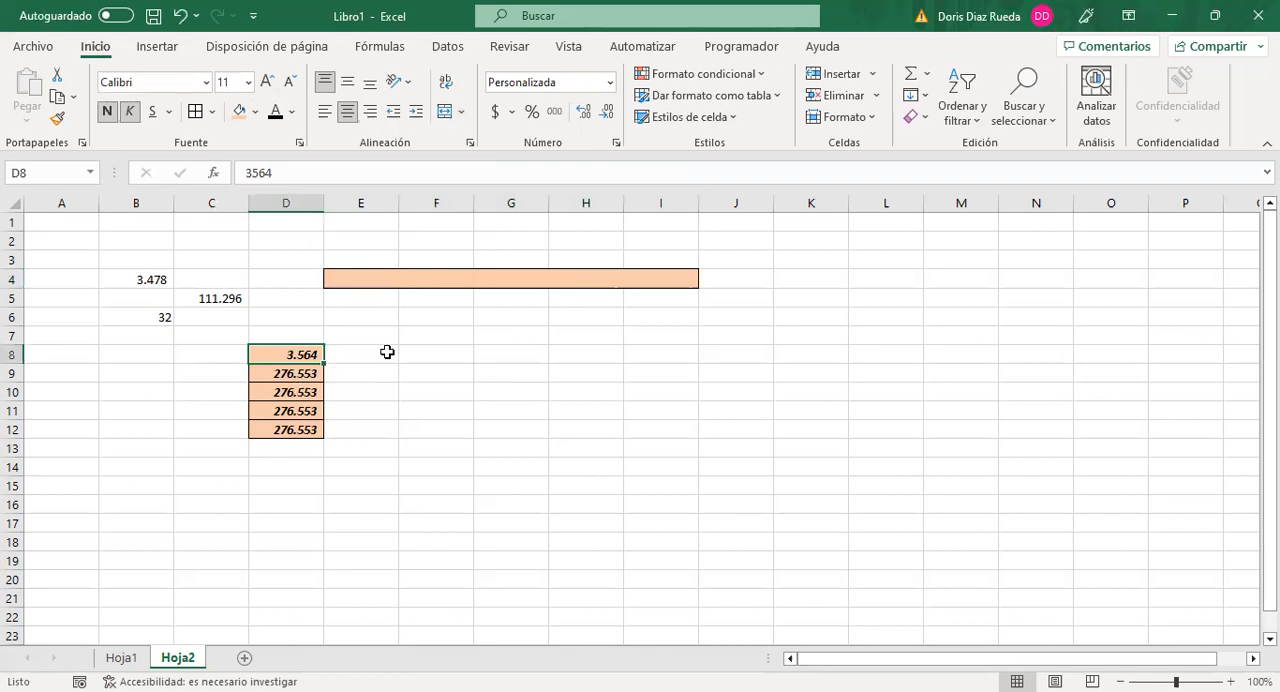
Step: Enter 34*2 without an equals sign in cell F10
{"action": "left_click", "coordinate": [430, 395]}
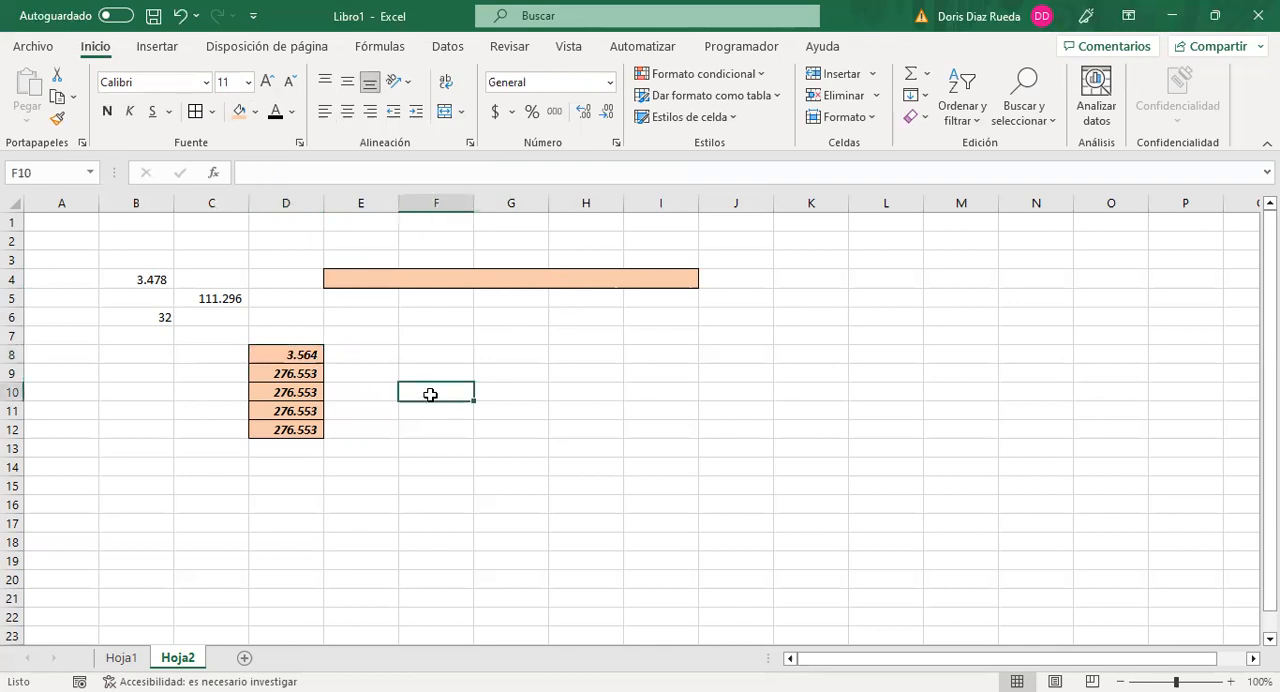
{"action": "type", "text": "="}
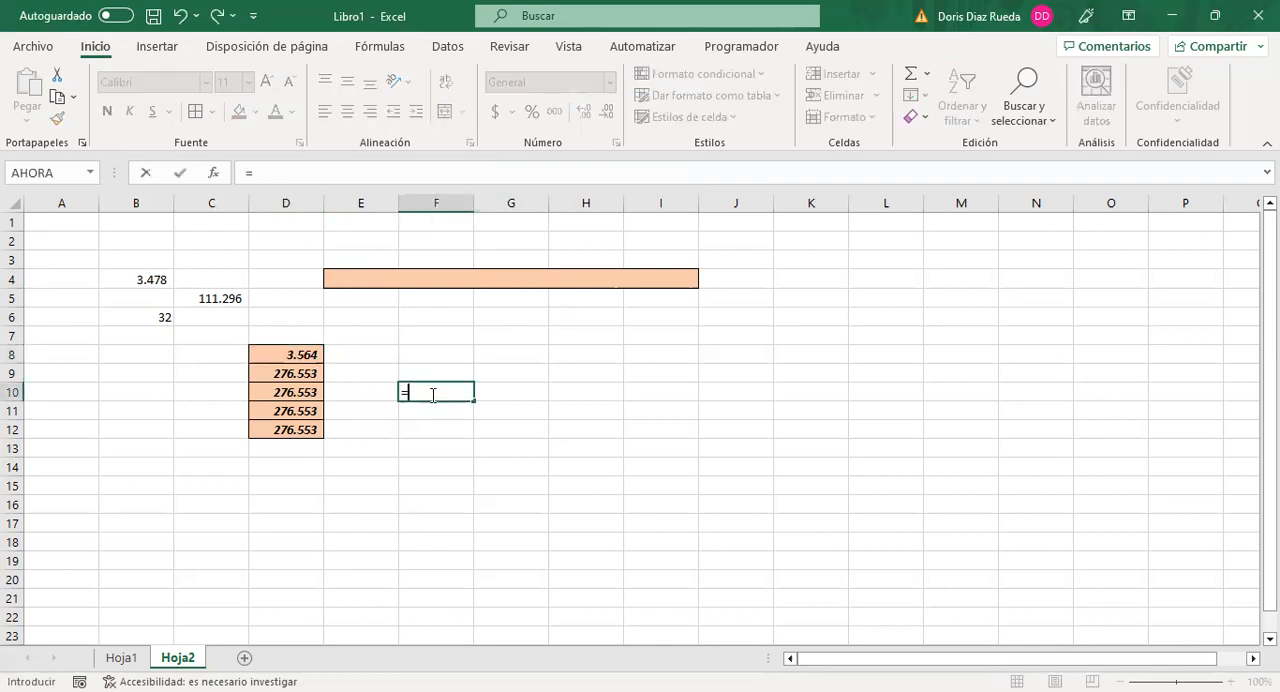
{"action": "key", "text": "BackSpace"}
{"action": "type", "text": "34"}
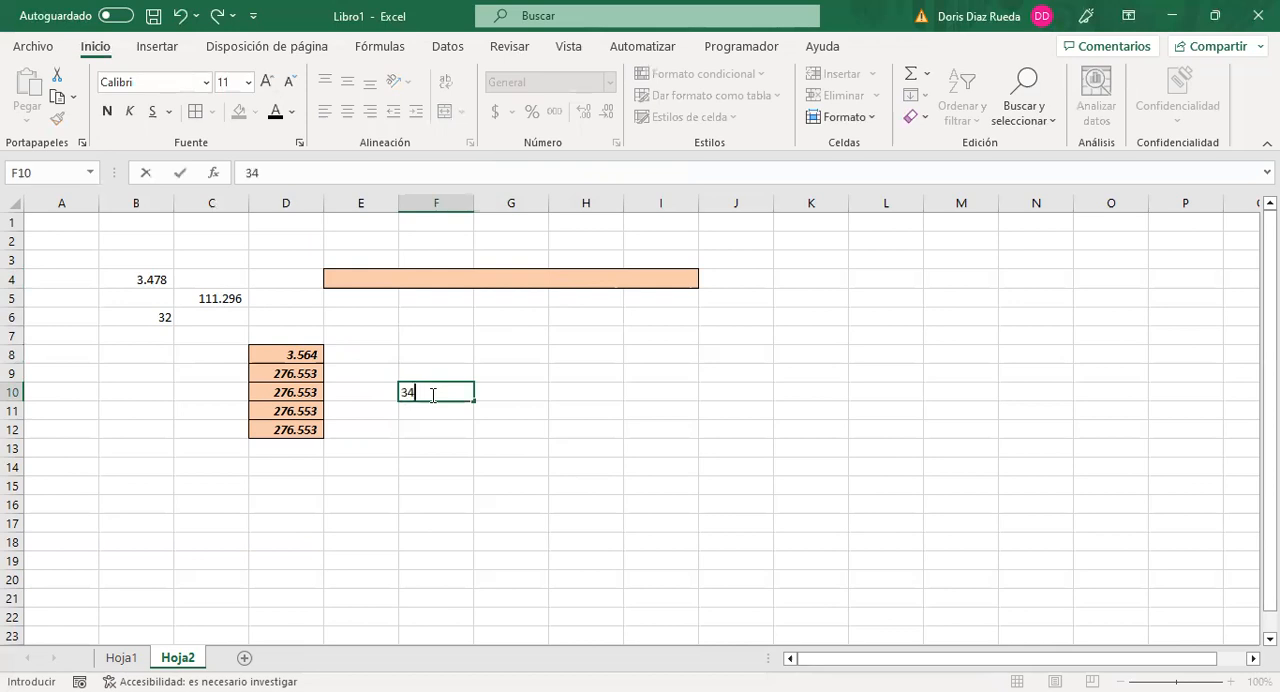
{"action": "type", "text": "*2"}
{"action": "key", "text": "Return"}
{"action": "left_click", "coordinate": [430, 394]}
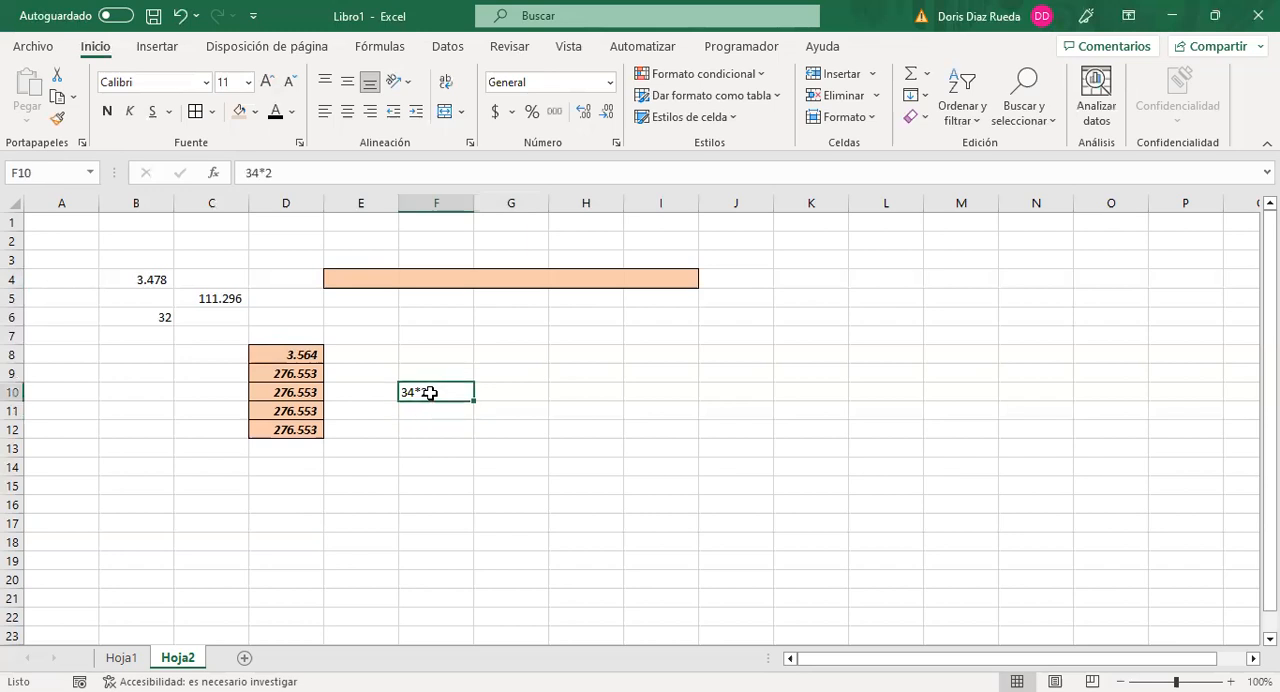
Step: Enter the formula =34*2 in cell F8 and compare it with the entry in F10
{"action": "left_click", "coordinate": [419, 357]}
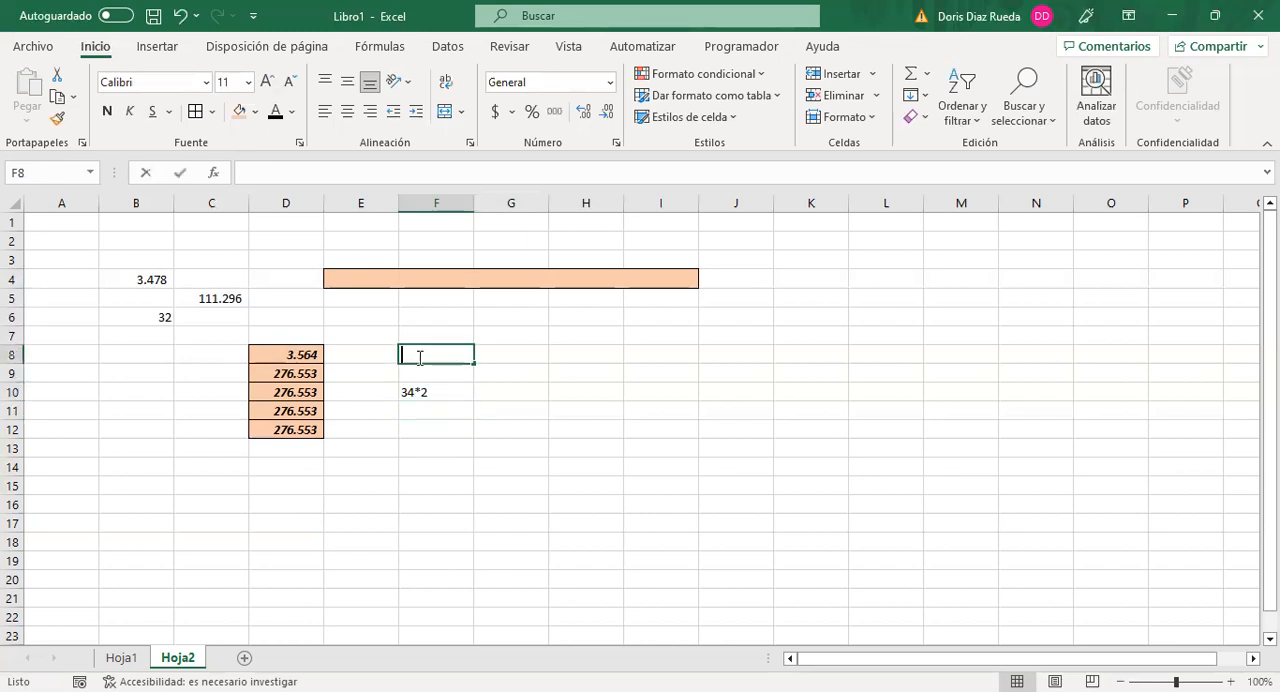
{"action": "type", "text": "=34*2"}
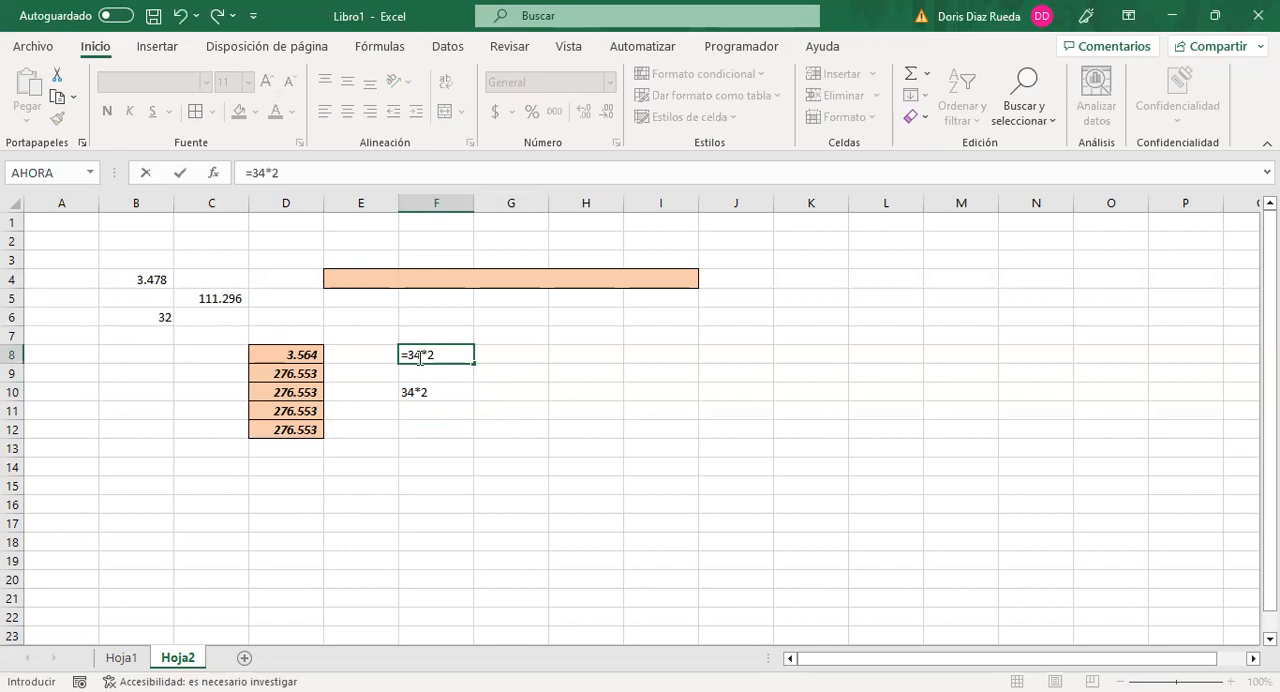
{"action": "key", "text": "Return"}
{"action": "left_click", "coordinate": [421, 356]}
{"action": "left_click", "coordinate": [424, 395]}
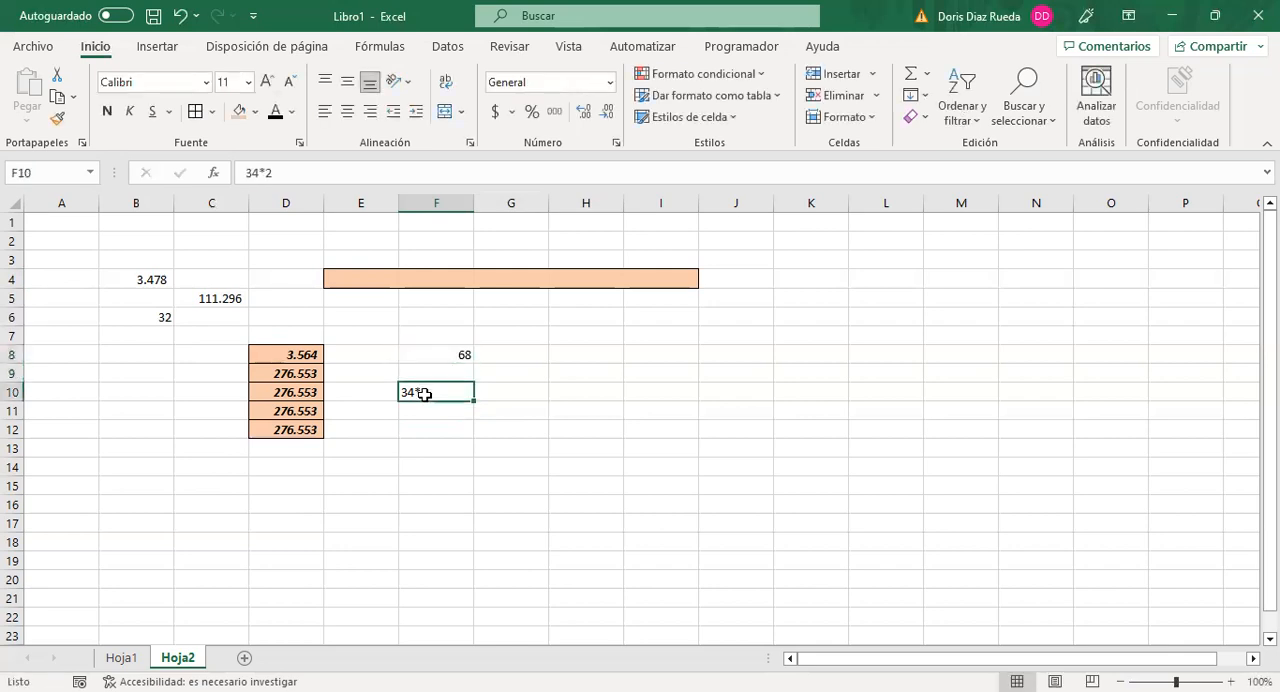
{"action": "left_click", "coordinate": [458, 355]}
Step: Enter the formula +F8 in cell H8 to reference the value of cell F8
{"action": "left_click", "coordinate": [586, 355]}
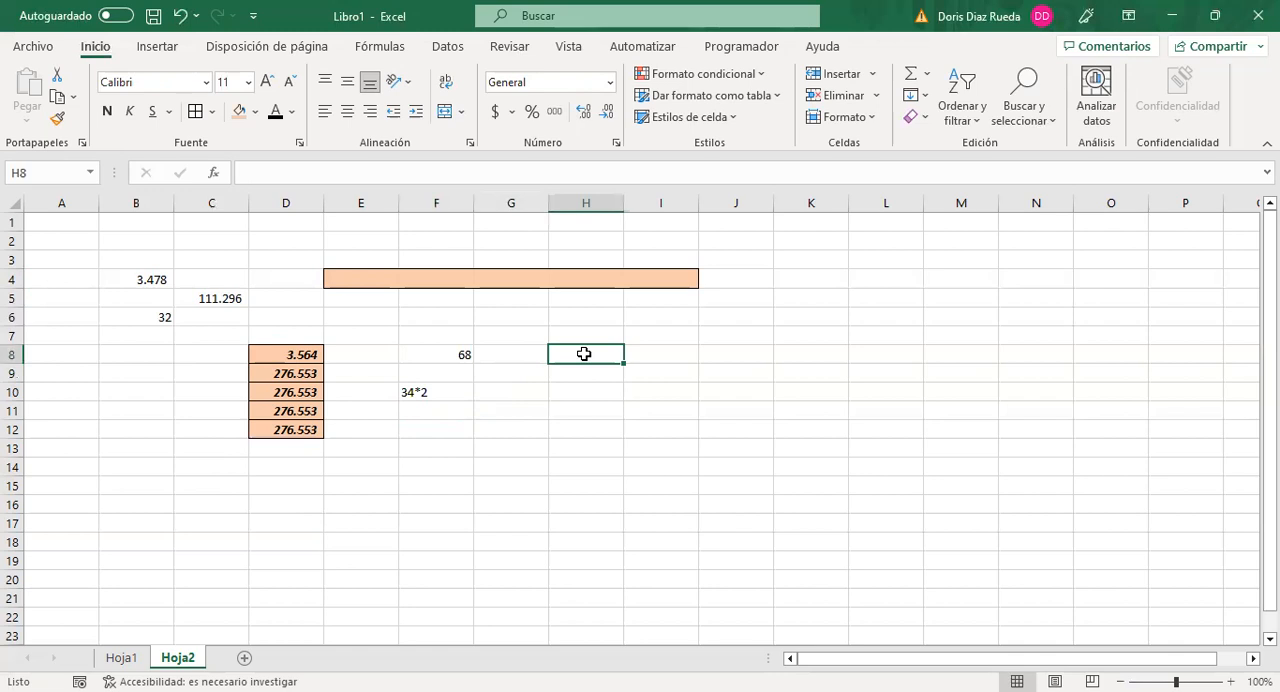
{"action": "type", "text": "+"}
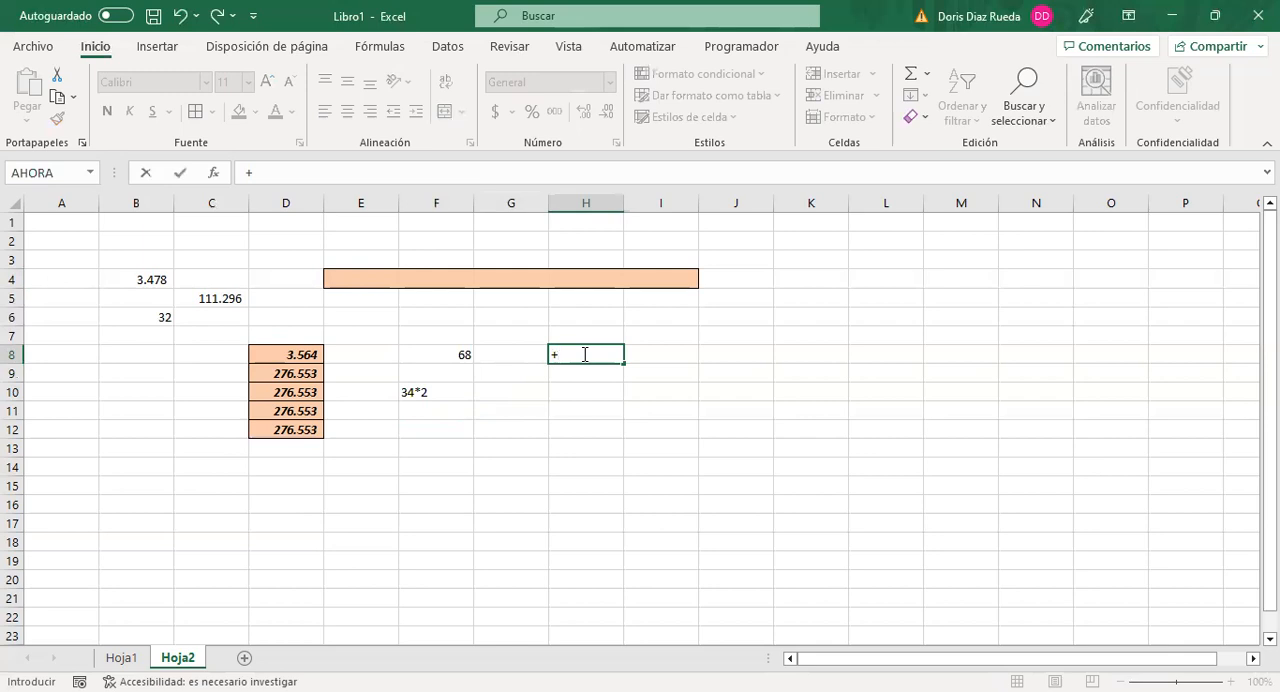
{"action": "left_click", "coordinate": [456, 355]}
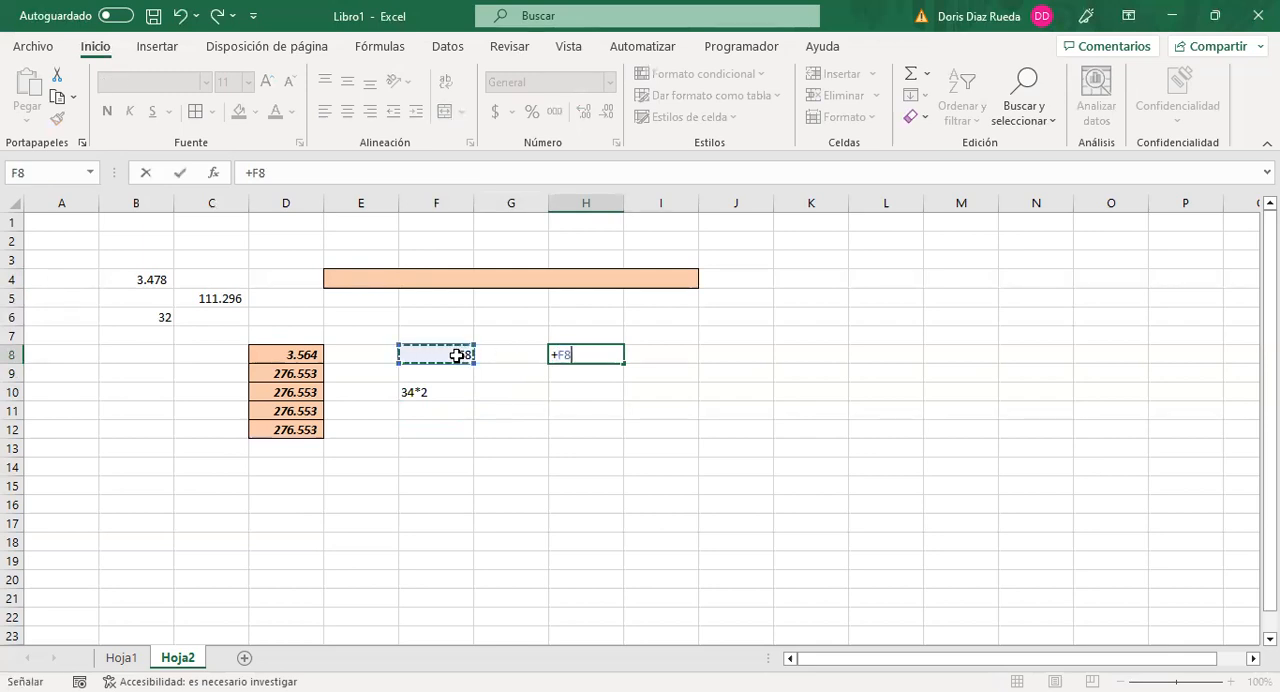
{"action": "key", "text": "Return"}
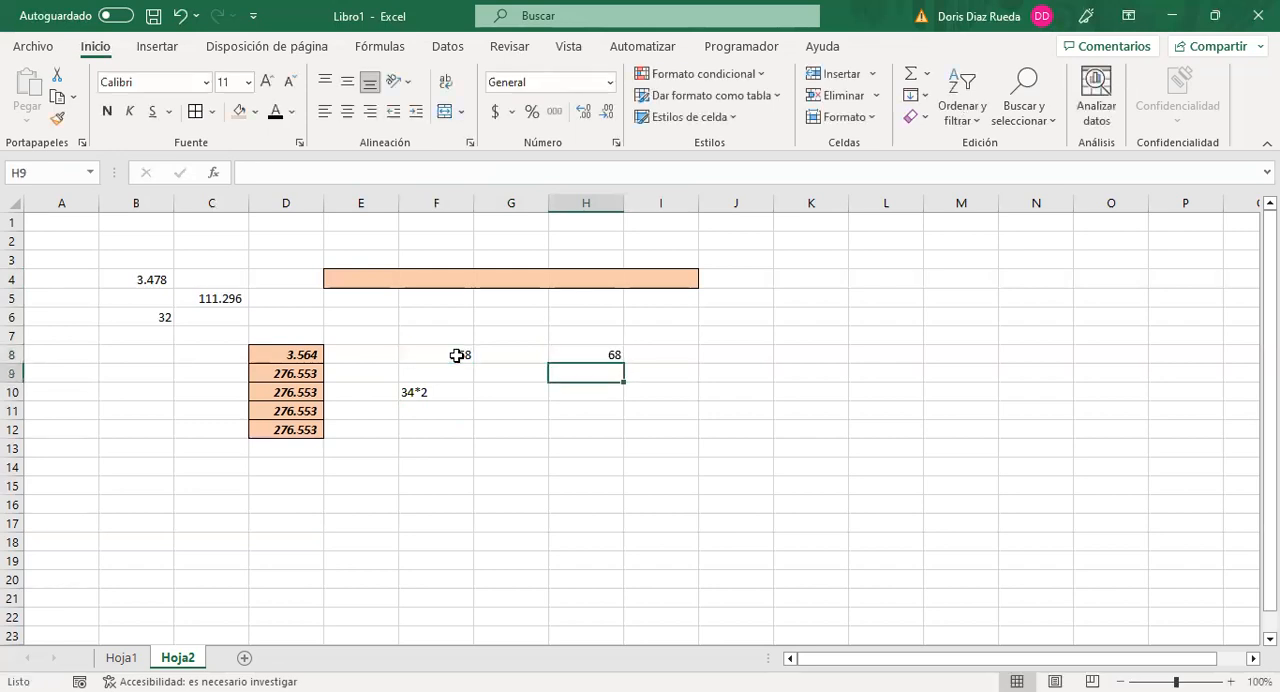
{"action": "left_click", "coordinate": [597, 358]}
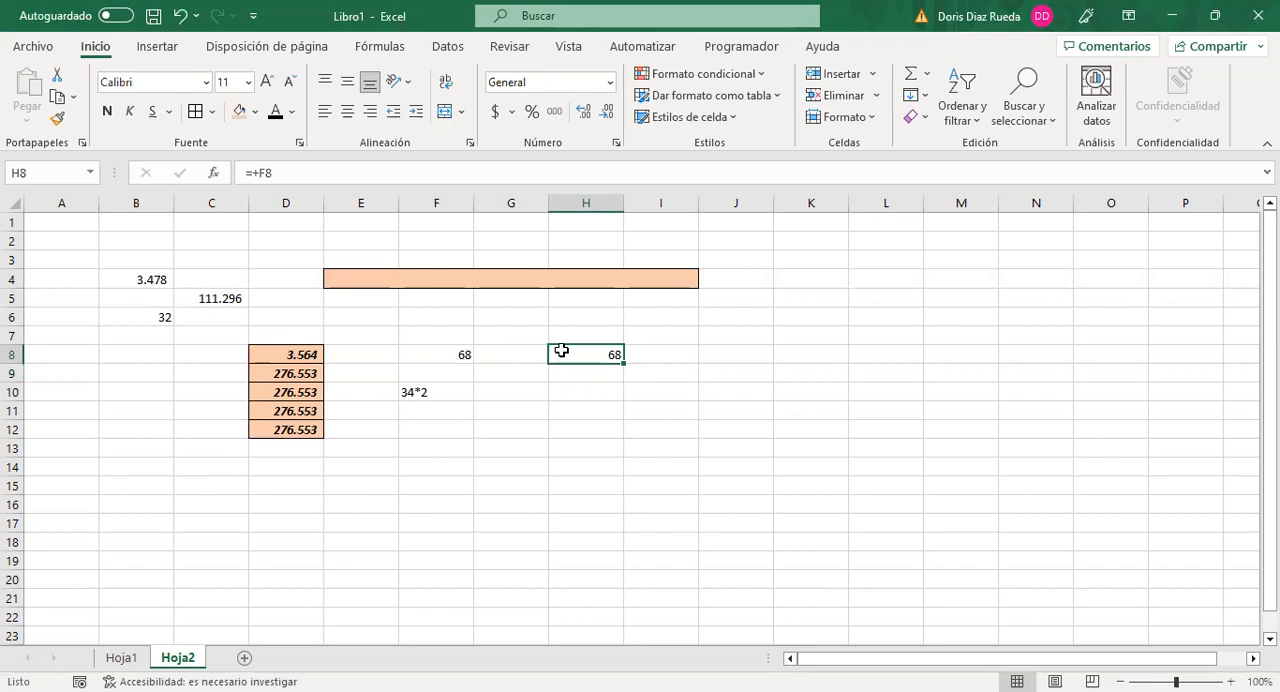
Step: Change the formula in cell F8 to =34*4 and check the linked cell H8
{"action": "left_click", "coordinate": [451, 354]}
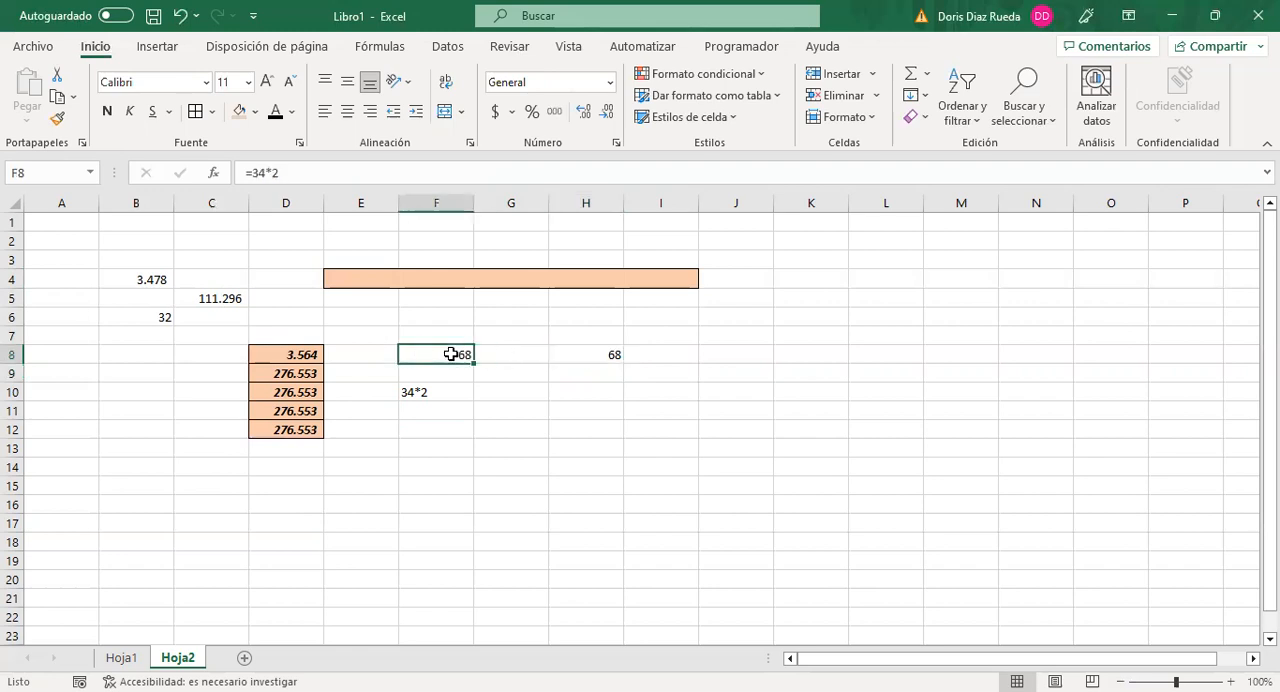
{"action": "left_click", "coordinate": [285, 172]}
{"action": "key", "text": "BackSpace"}
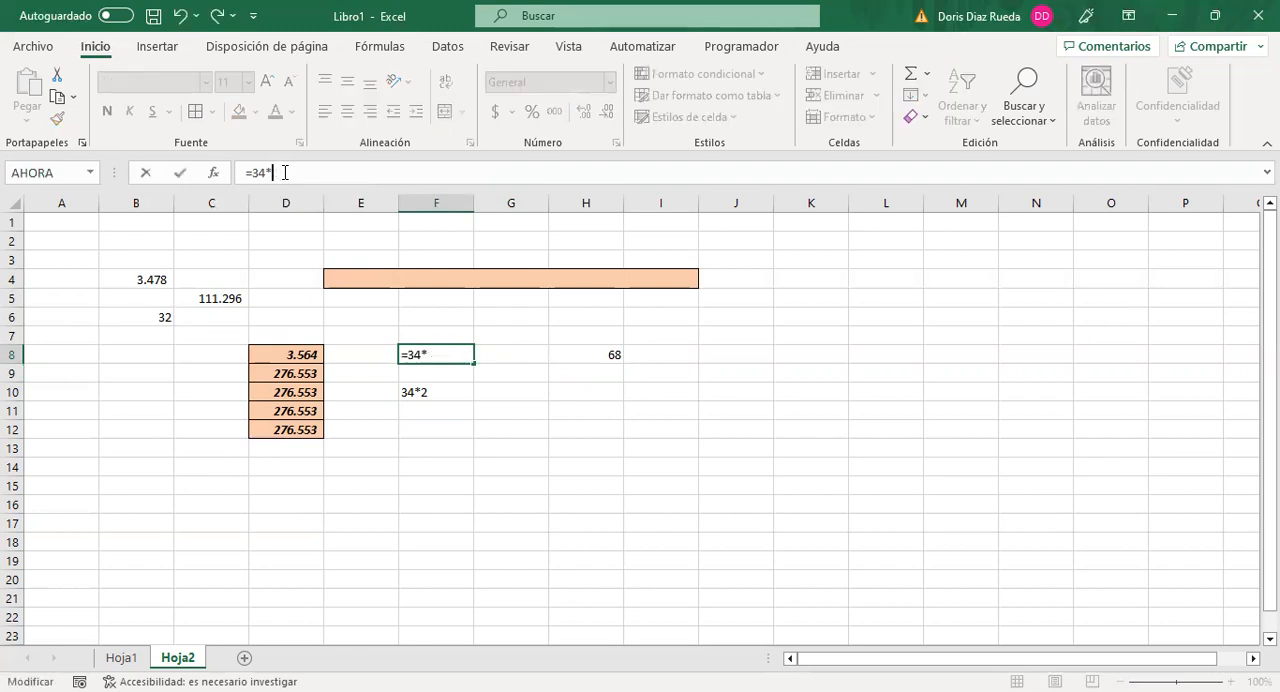
{"action": "type", "text": "4"}
{"action": "key", "text": "Return"}
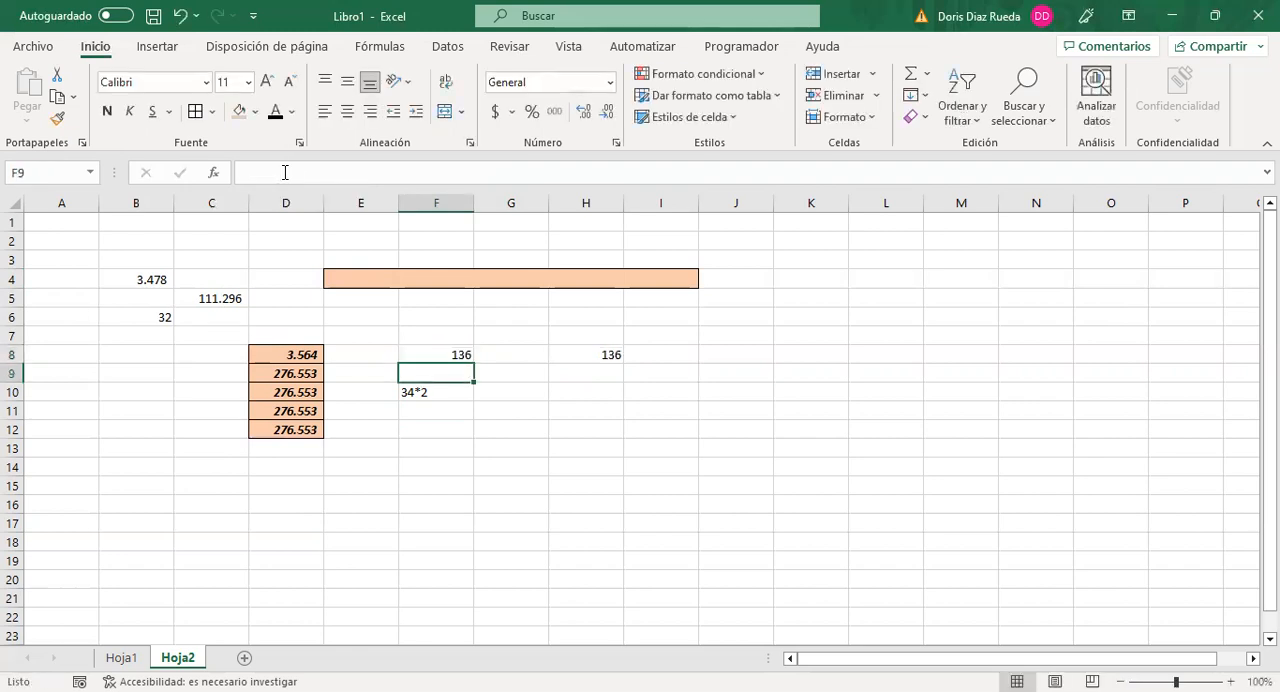
{"action": "left_click", "coordinate": [591, 352]}
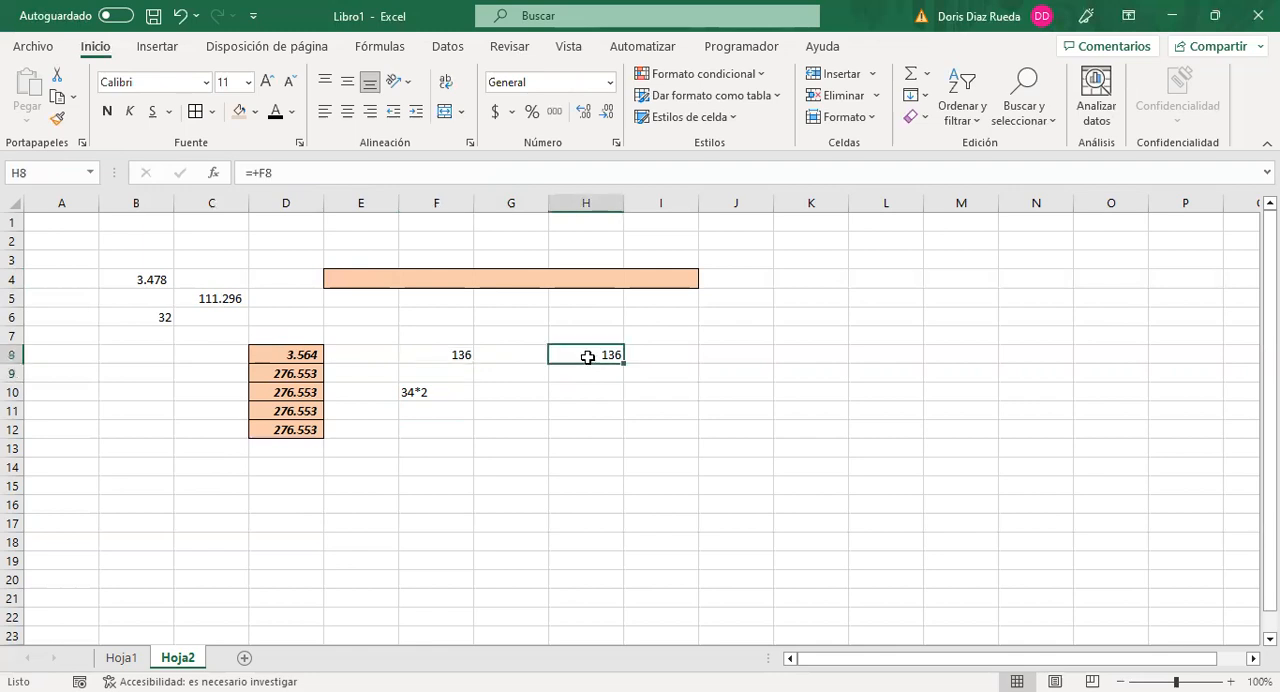
Step: Copy the formula in cell F8 and paste it into cell H7
{"action": "left_click", "coordinate": [449, 356]}
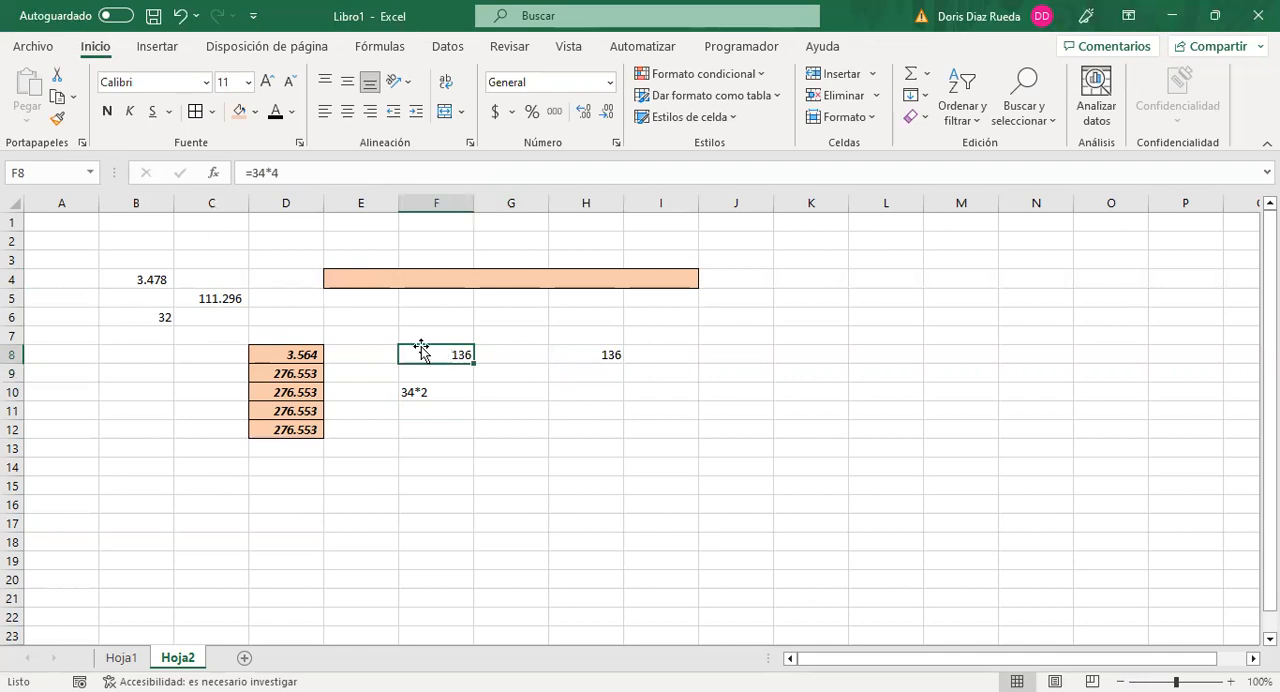
{"action": "key", "text": "ctrl+c"}
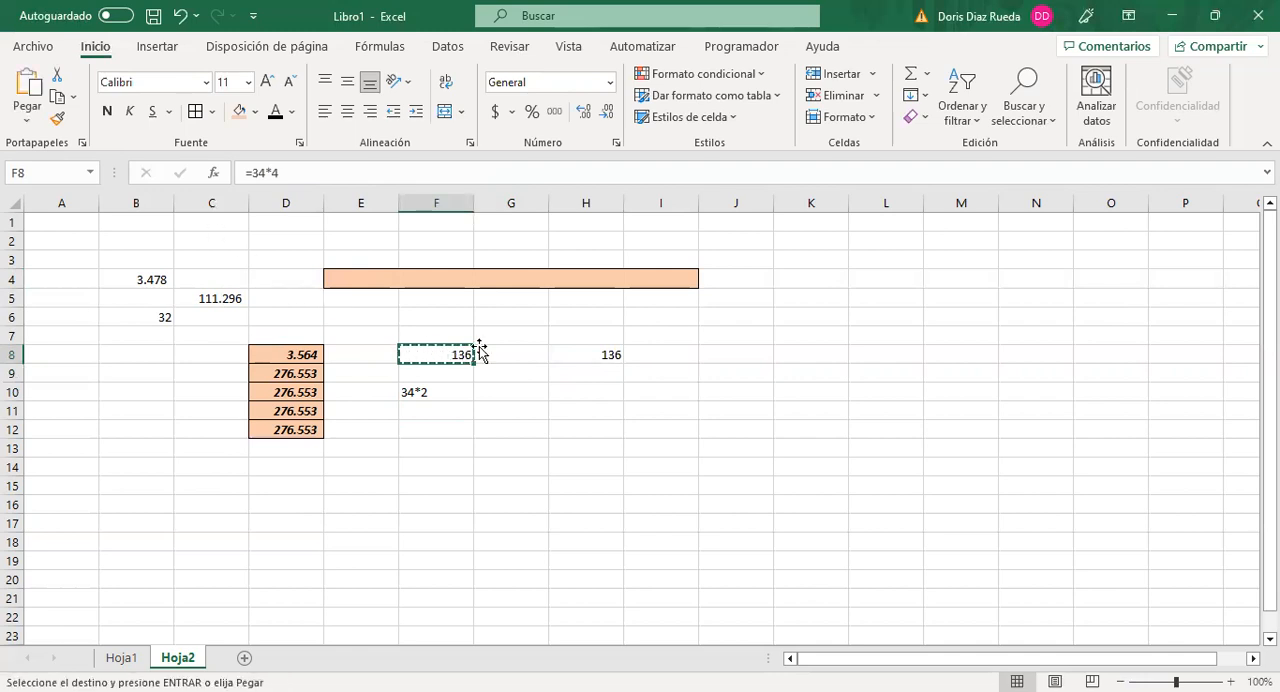
{"action": "left_click", "coordinate": [585, 333]}
{"action": "key", "text": "ctrl+v"}
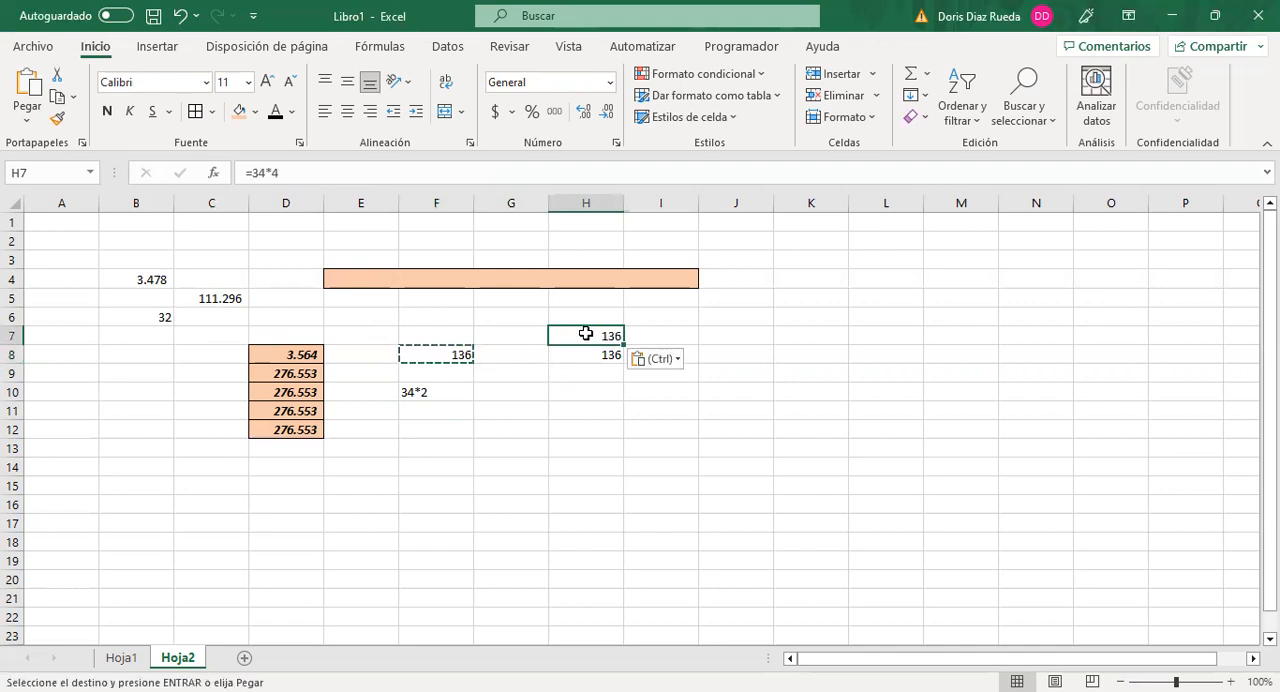
Step: Change the formula in cell F8 to =34*6 and compare the pasted cell H7 with the linked cell H8
{"action": "left_click", "coordinate": [462, 354]}
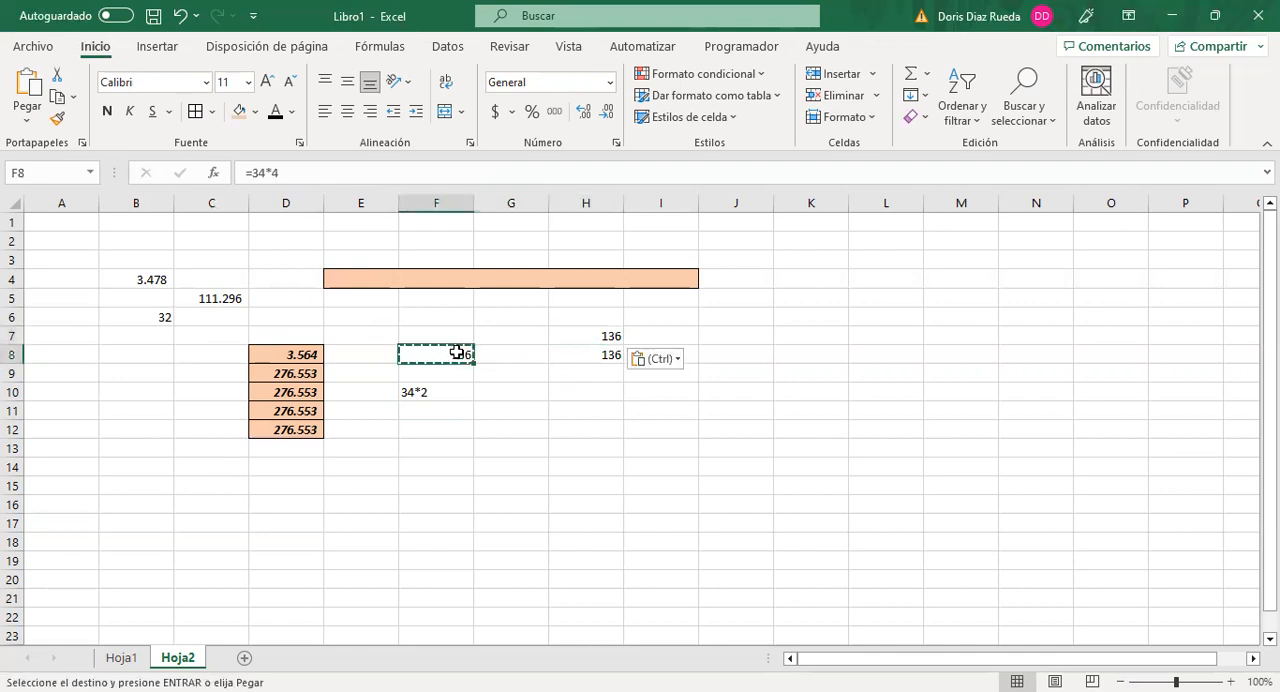
{"action": "left_click", "coordinate": [281, 173]}
{"action": "key", "text": "BackSpace"}
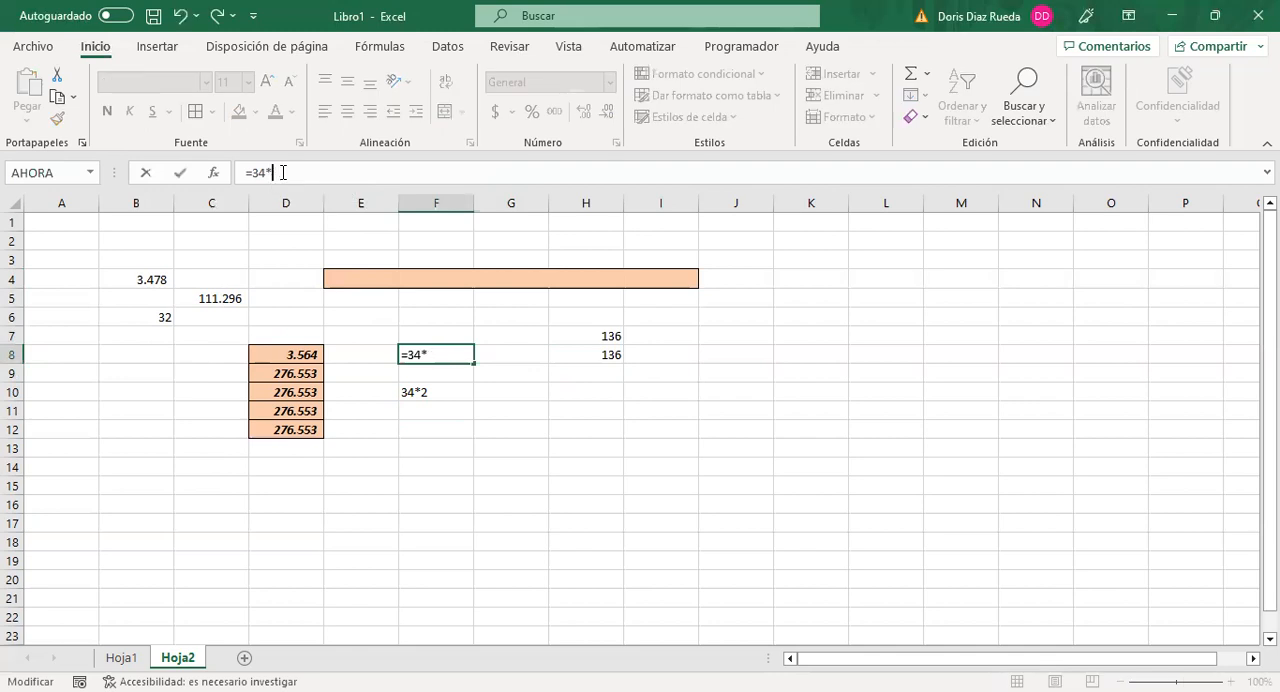
{"action": "type", "text": "6"}
{"action": "key", "text": "Return"}
{"action": "mouse_move", "coordinate": [606, 332]}
{"action": "left_mouse_down"}
{"action": "mouse_move", "coordinate": [595, 334]}
{"action": "mouse_move", "coordinate": [604, 350]}
{"action": "left_mouse_up"}
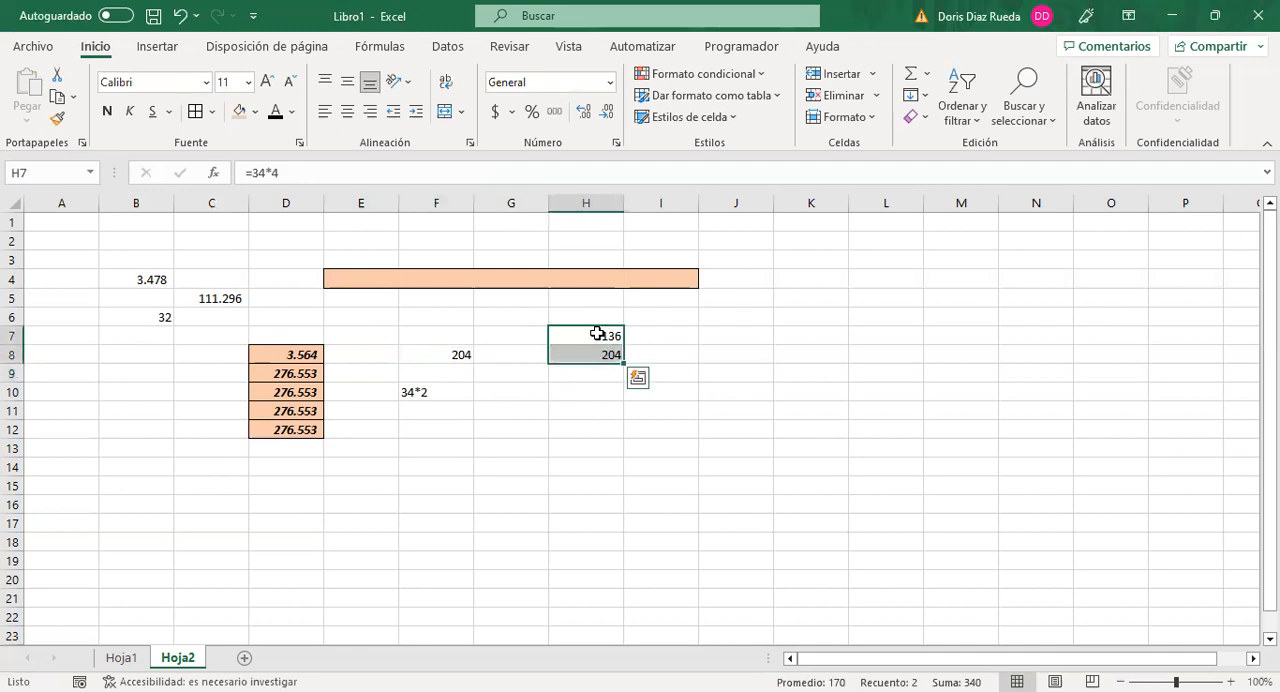
{"action": "left_click", "coordinate": [597, 333]}
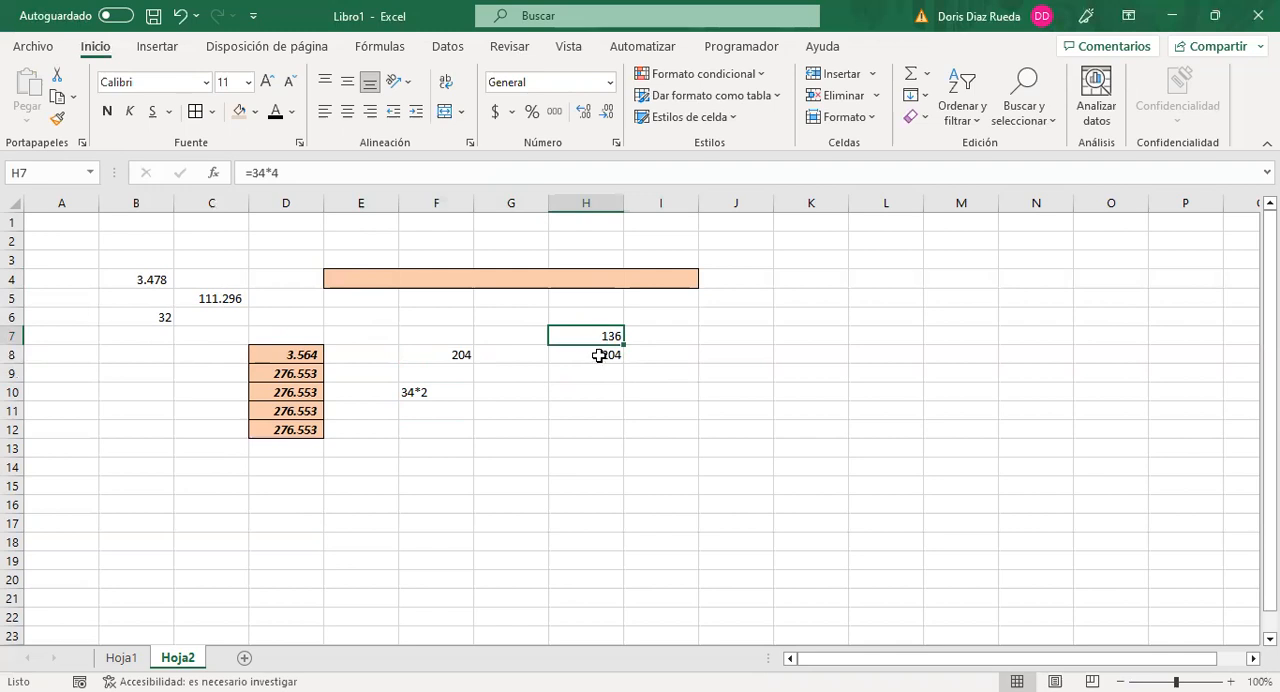
{"action": "left_click", "coordinate": [598, 355]}
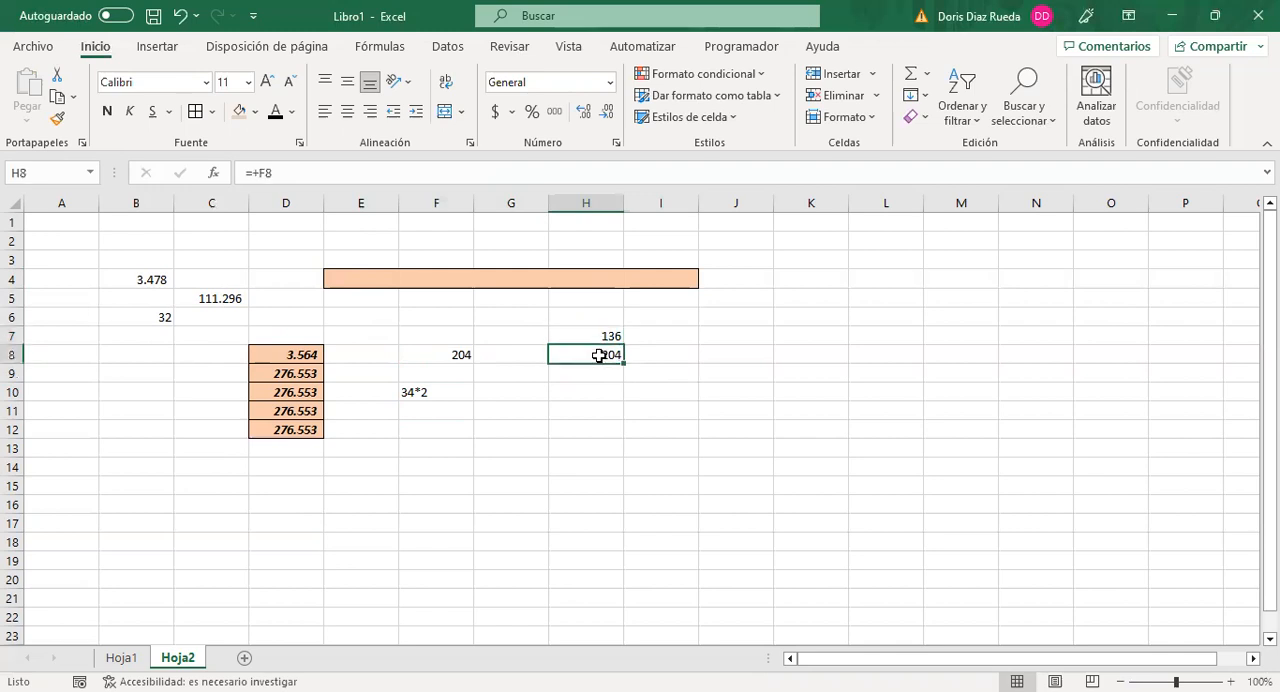